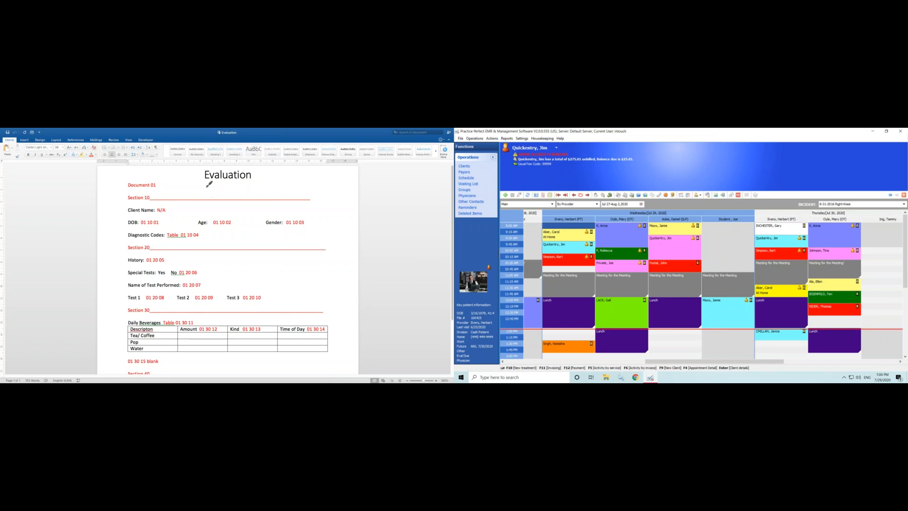
left_click_drag(200, 186, 259, 184)
mouse_move(126, 215)
left_mouse_down()
mouse_move(165, 213)
mouse_move(140, 228)
mouse_move(151, 236)
left_mouse_up()
left_click(282, 160)
key("ctrl+Home")
left_click(143, 229)
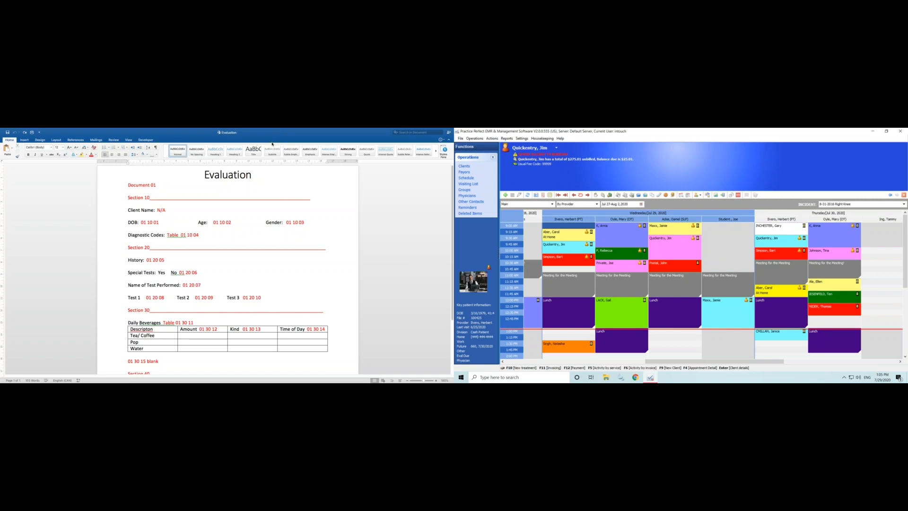
left_click_drag(162, 222, 198, 214)
left_click(198, 215)
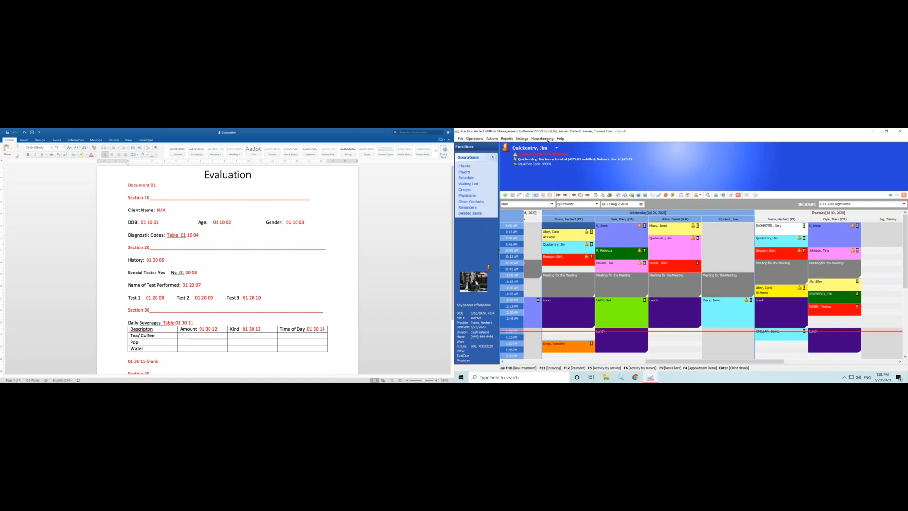
Open the customized document Fields list in Practice Perfect.
left_click(547, 140)
mouse_move(562, 159)
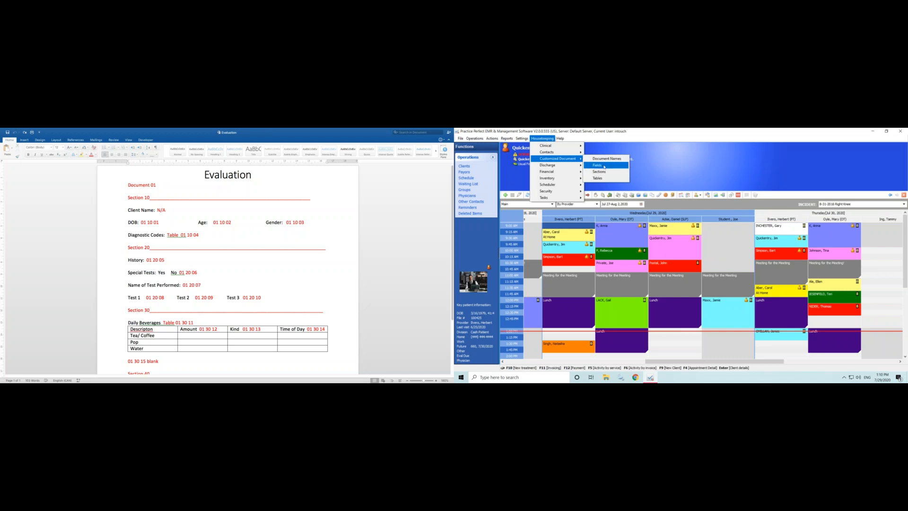
left_click(603, 166)
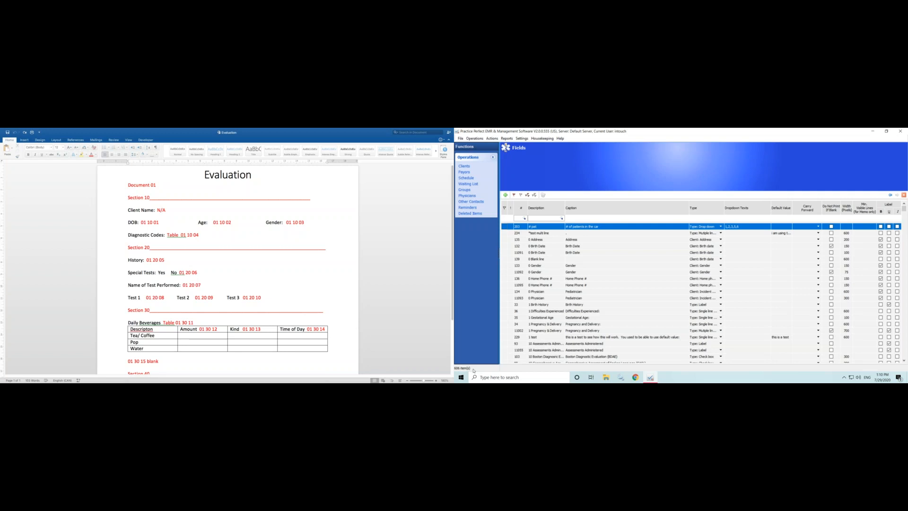
left_click(547, 240)
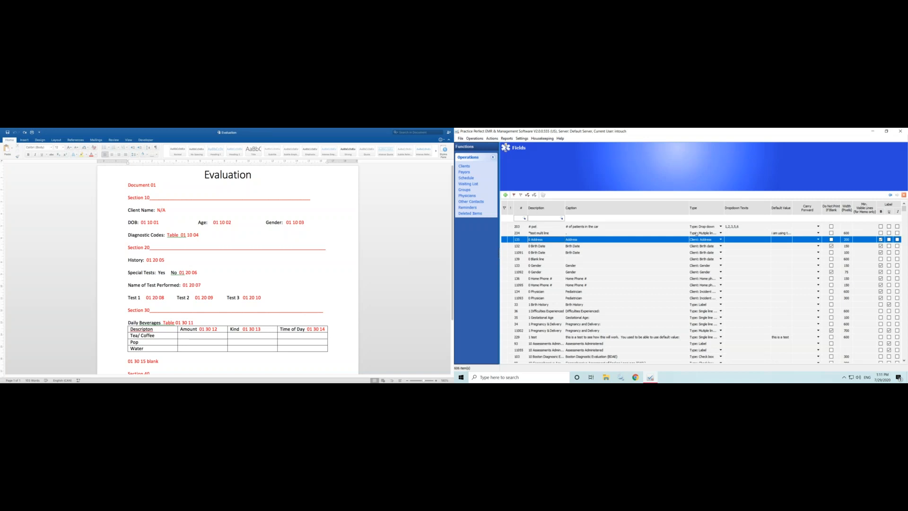
Add a new field with the description "01 10 01 DOB:" and the caption "DOB:".
left_click(506, 196)
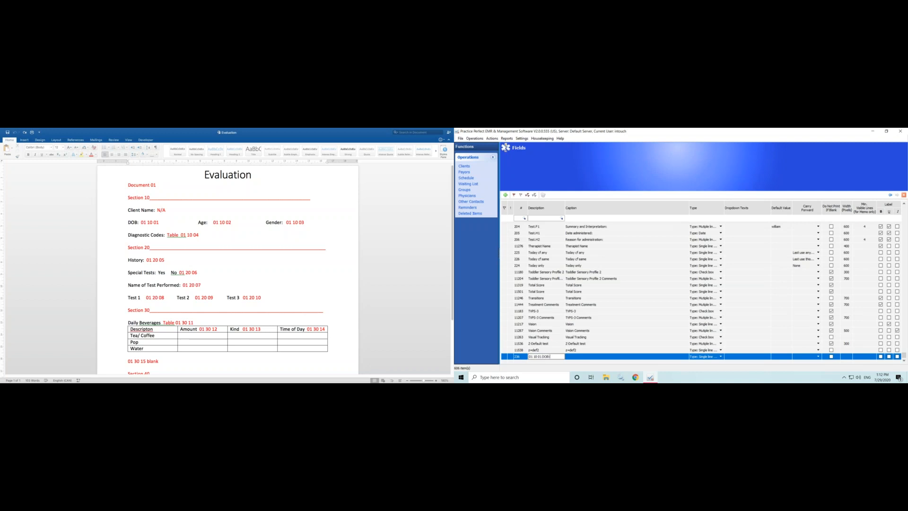
key("Return")
left_click(588, 358)
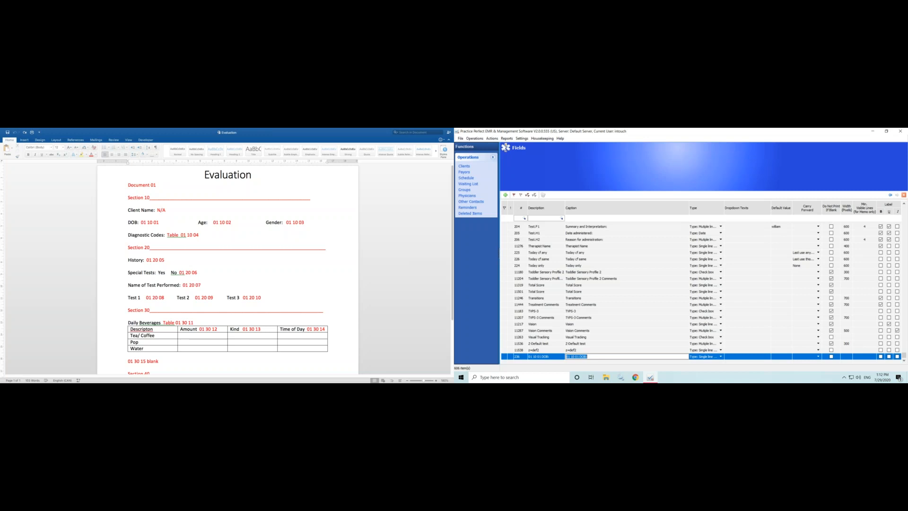
left_click(567, 356)
key("Delete")
key("Delete")
key("Delete")
key("Delete")
key("Delete")
key("Delete")
key("Delete")
key("Delete")
key("Delete")
key("Return")
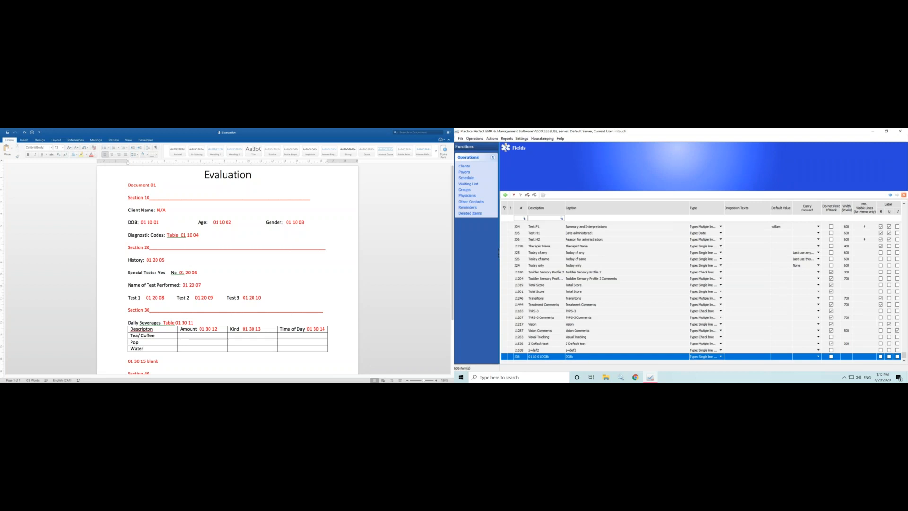
Set the DOB field's type to Client: Birth date.
left_click(721, 356)
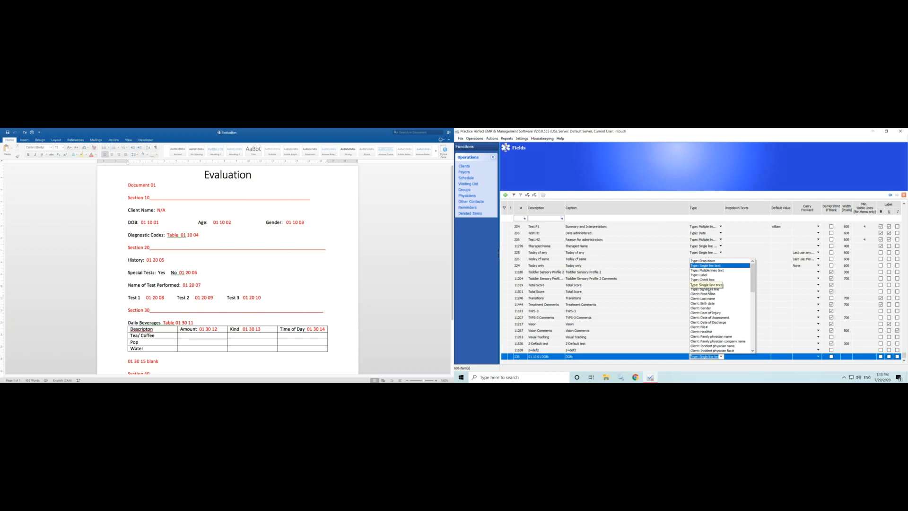
left_click_drag(752, 282, 753, 343)
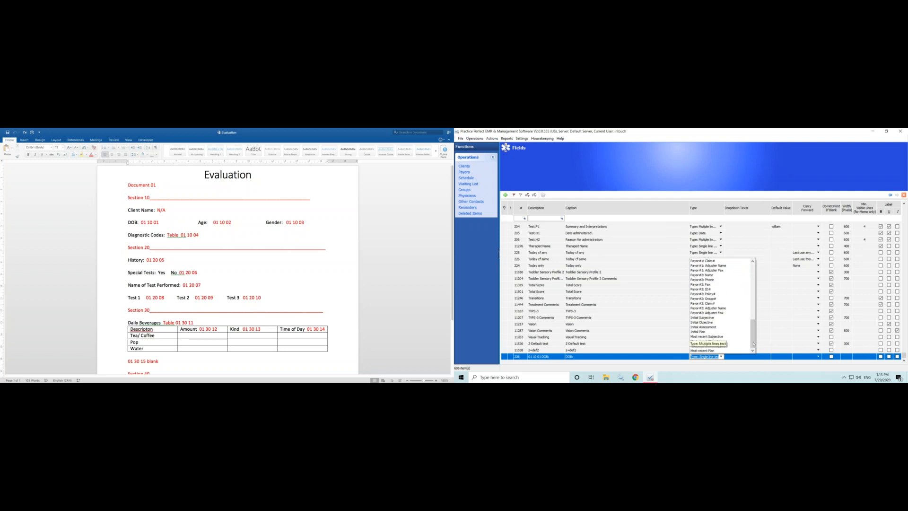
left_click_drag(753, 338, 752, 270)
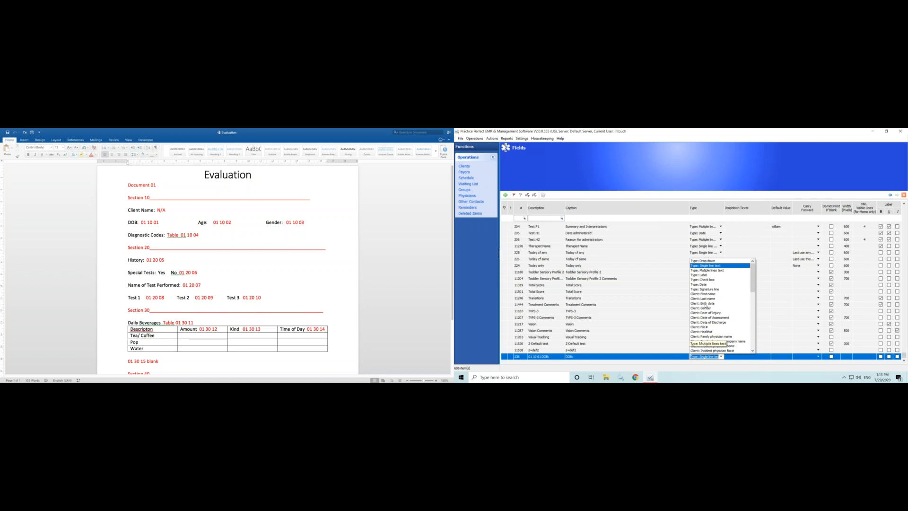
left_click(705, 303)
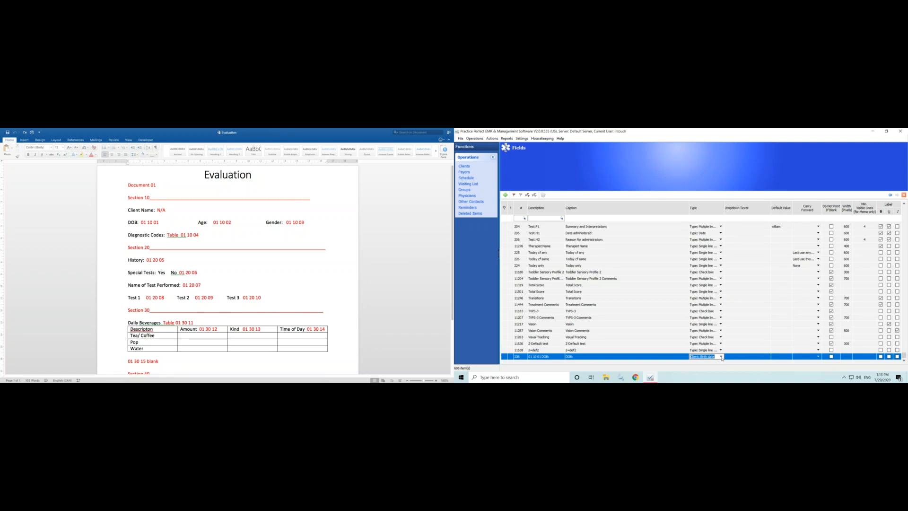
Review the available types and carry-forward options for the DOB field, keeping the type as Client: Birth date.
left_click(720, 356)
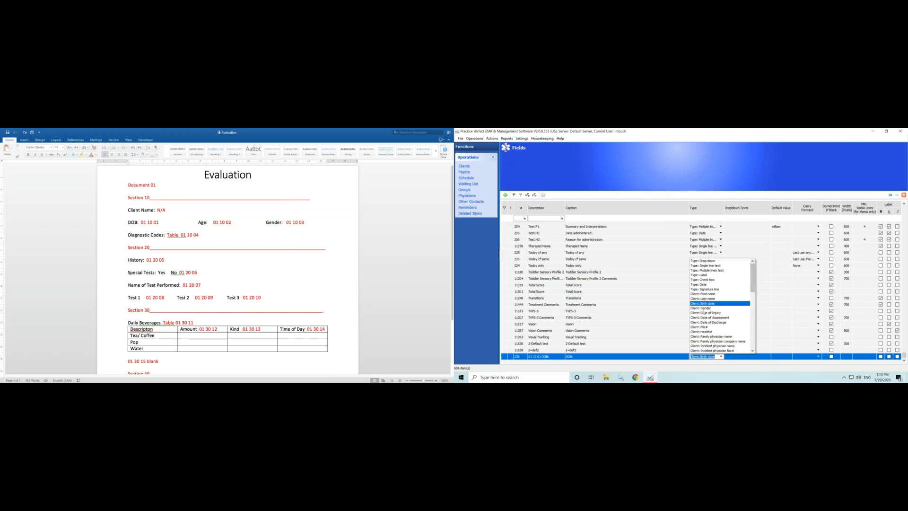
left_click_drag(753, 287, 753, 344)
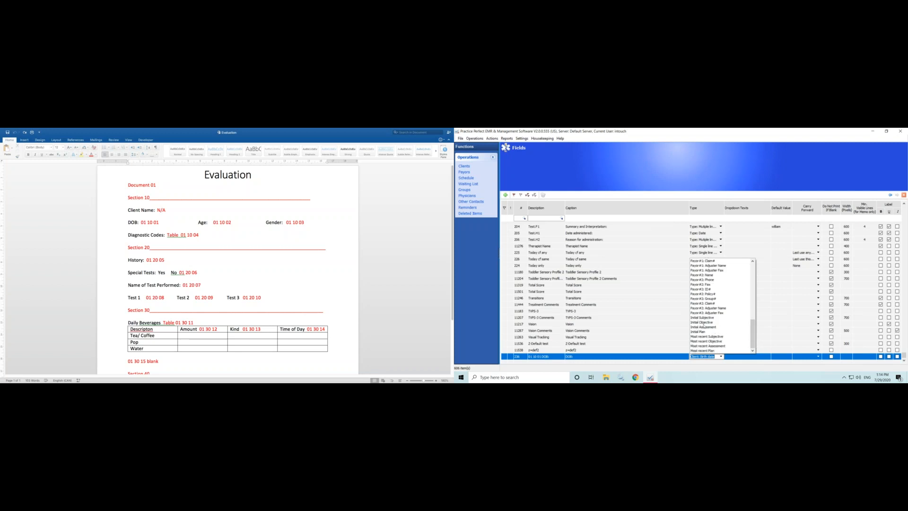
left_click_drag(755, 339, 752, 283)
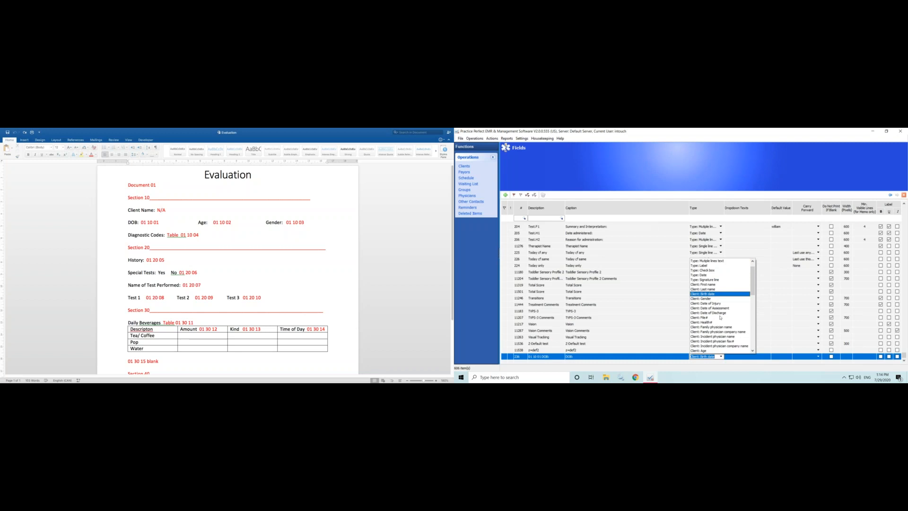
left_click(712, 295)
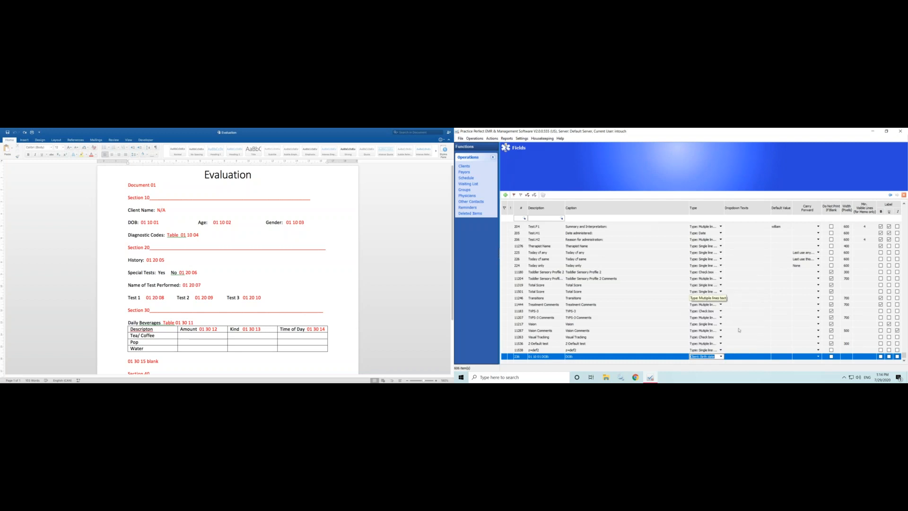
left_click(749, 358)
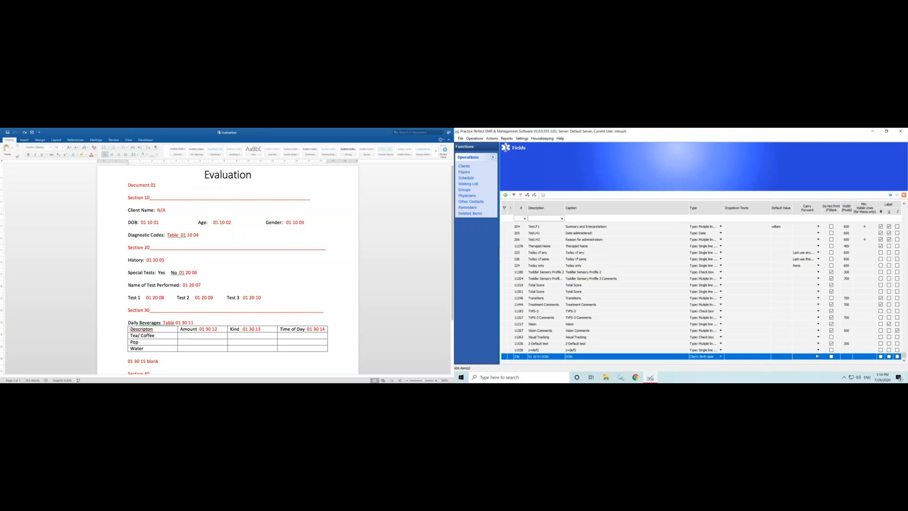
left_click(818, 356)
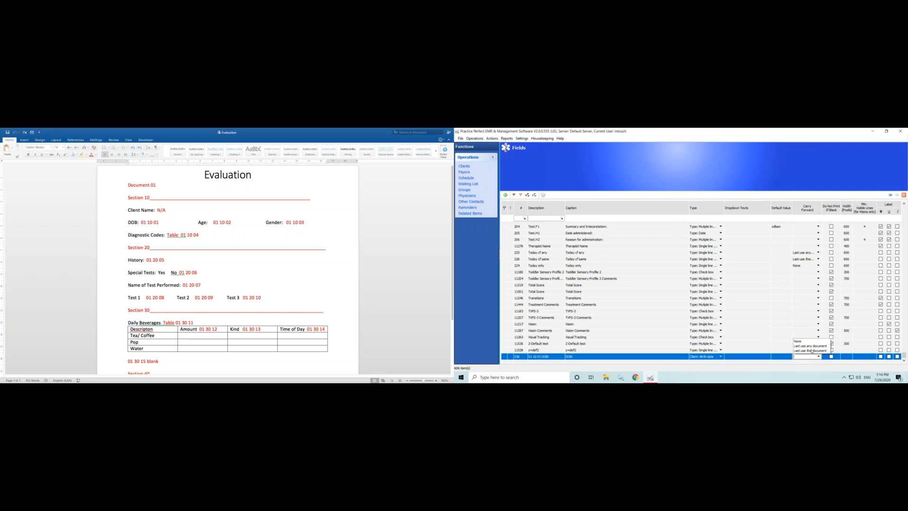
left_click(838, 363)
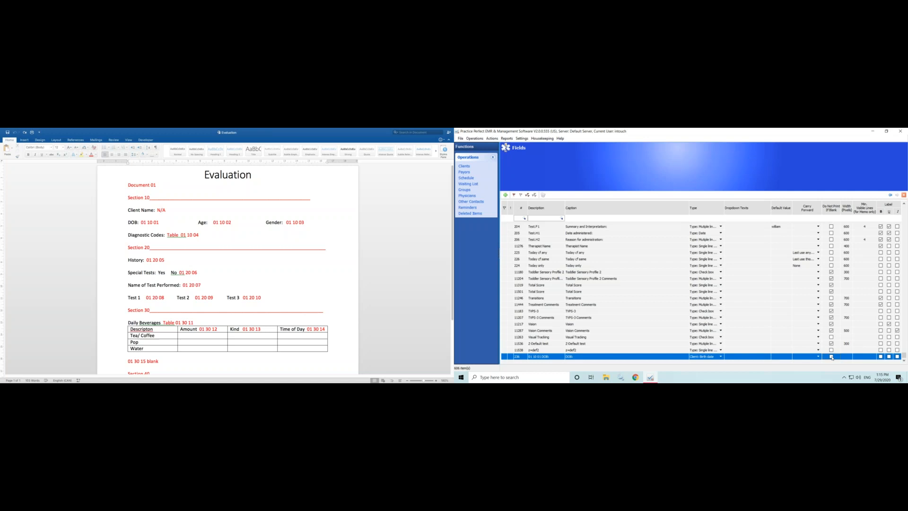
Set the DOB field's width to 200 pixels and make its label bold.
left_click(847, 357)
type("00")
key("Return")
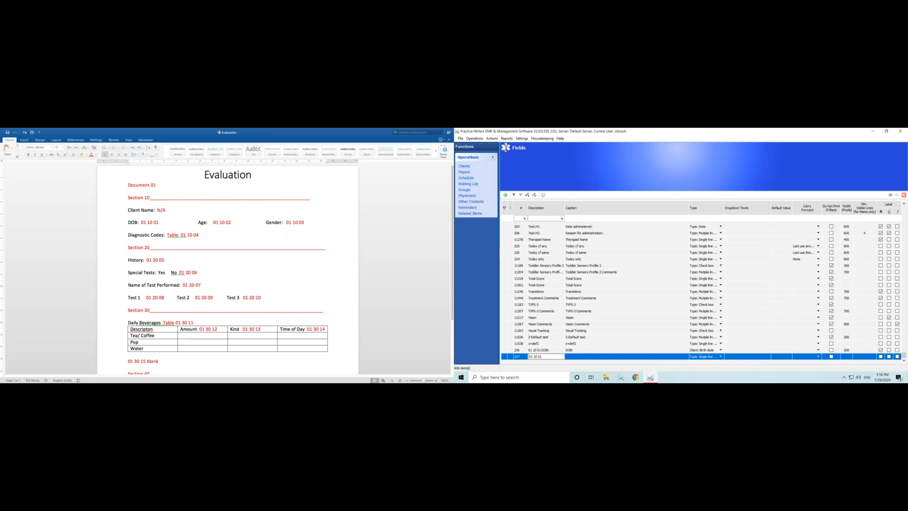
Add a field with the description "01 10 02 Age:" and the caption "Age:".
type("Age:")
key("Return")
type("Age:")
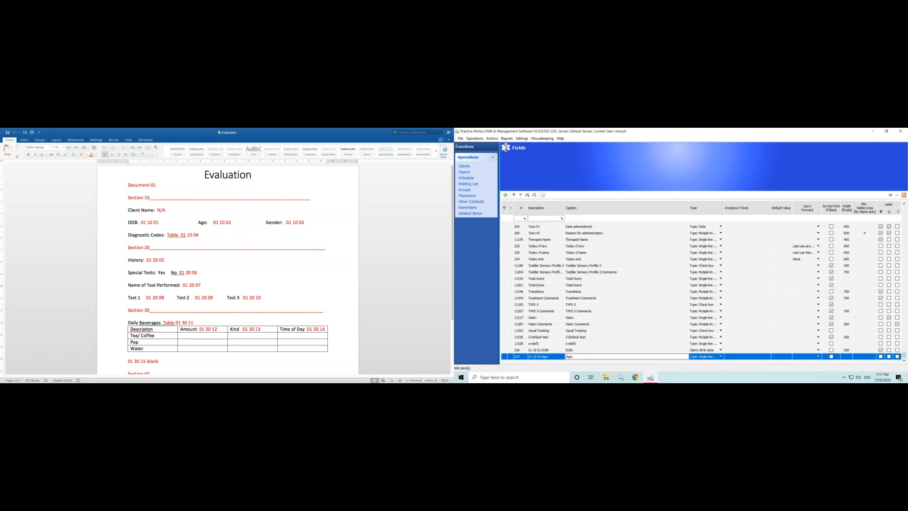
Configure the Age field with type Client: Age, a width of 200 pixels and a bold label.
left_click(720, 357)
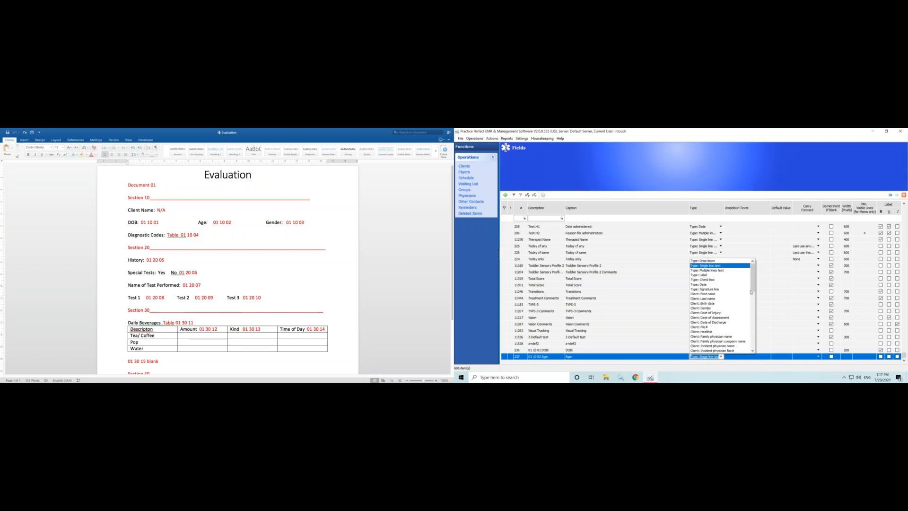
left_click_drag(752, 290, 752, 298)
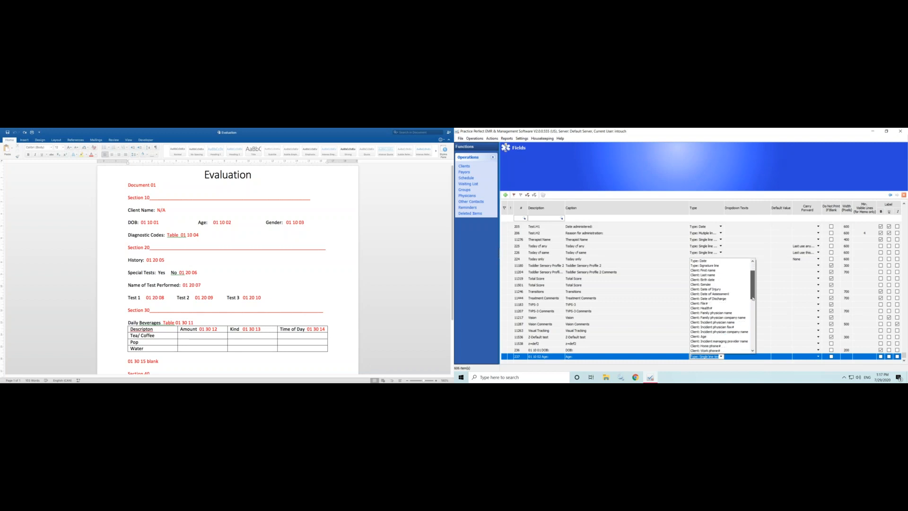
left_click(704, 337)
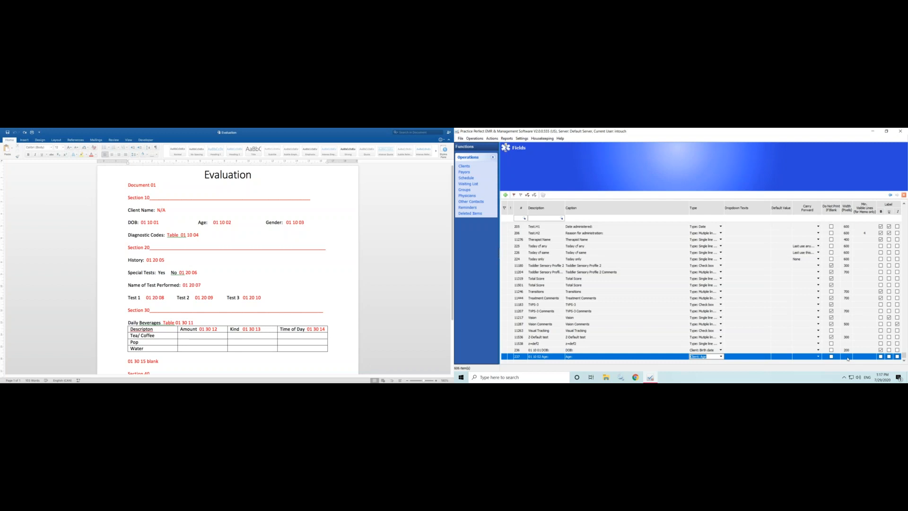
left_click(846, 357)
Add a field with the description "01 10 03 Gender:" and the caption "Gender:".
left_click(506, 195)
type("01 10 03 Ge")
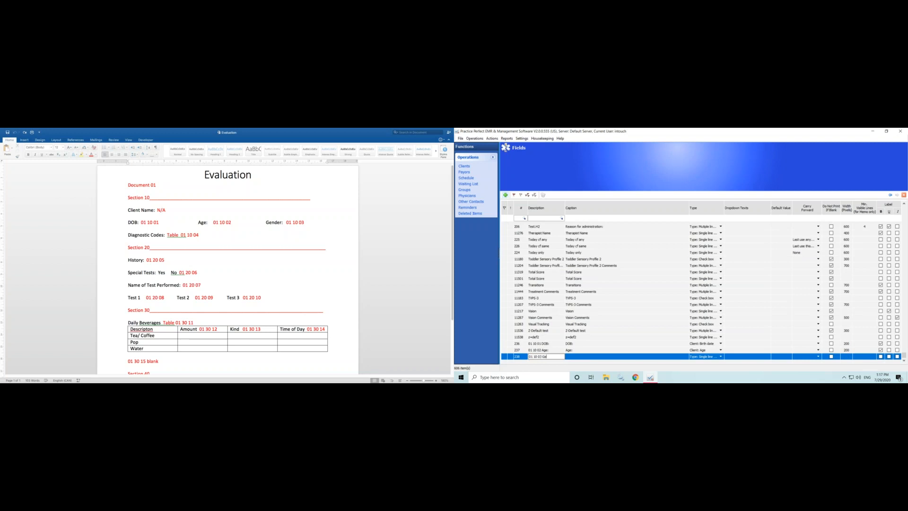
type("nder:")
key("Tab")
type("Ge")
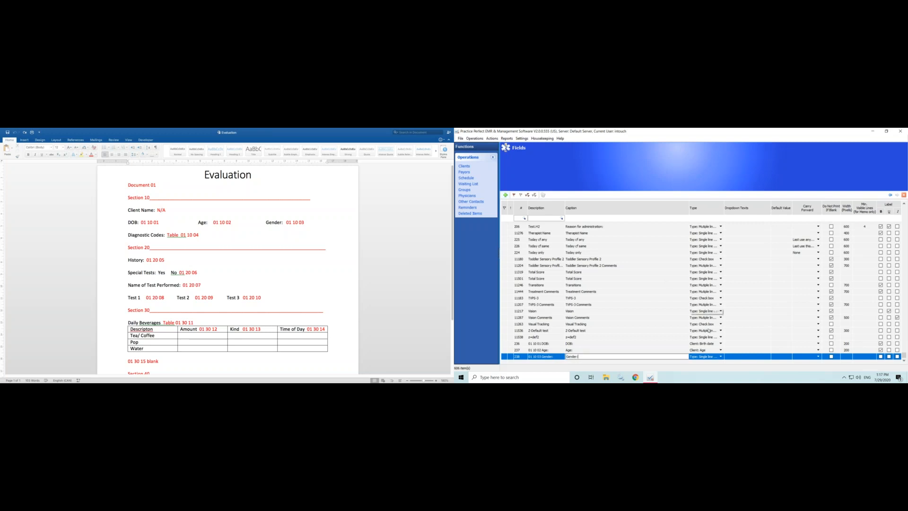
Configure the Gender field with type Client: Gender, a width of 200 pixels and a bold label.
left_click(720, 357)
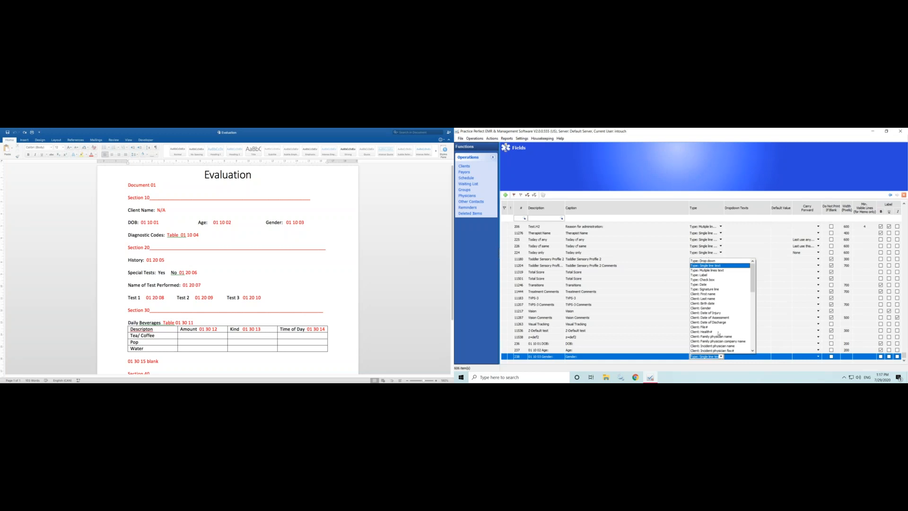
left_click(707, 308)
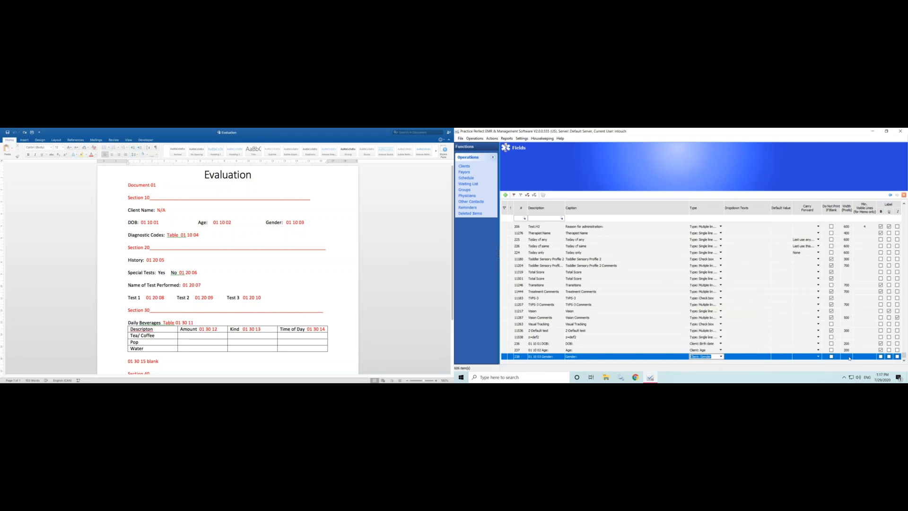
left_click(847, 357)
left_click(880, 357)
Open the customized document Tables list.
left_click(550, 139)
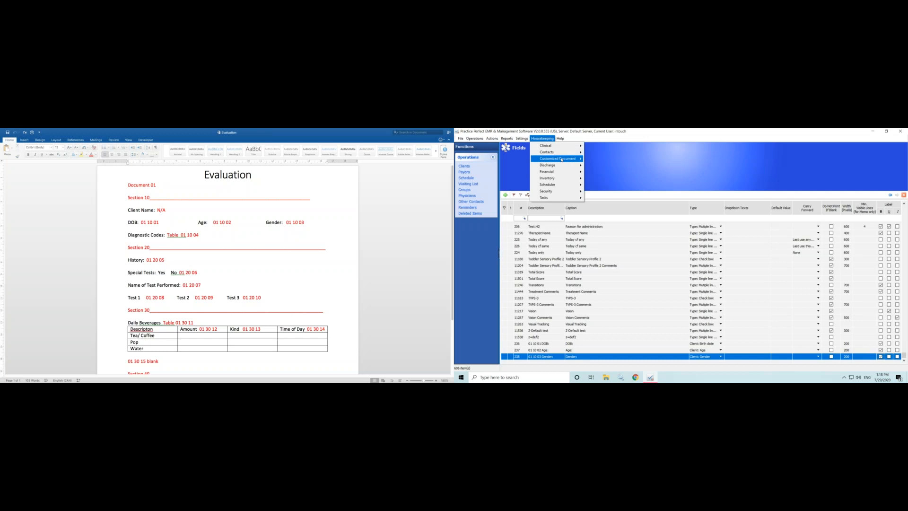
mouse_move(560, 159)
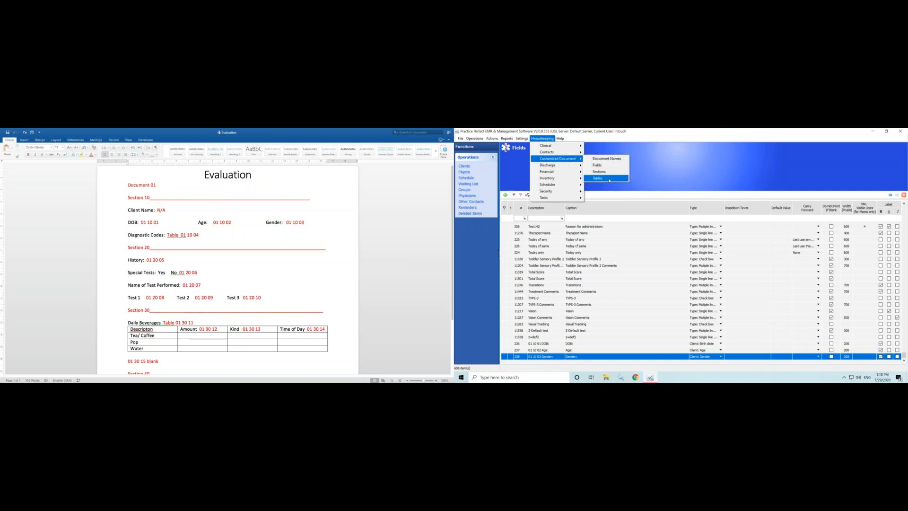
left_click(609, 180)
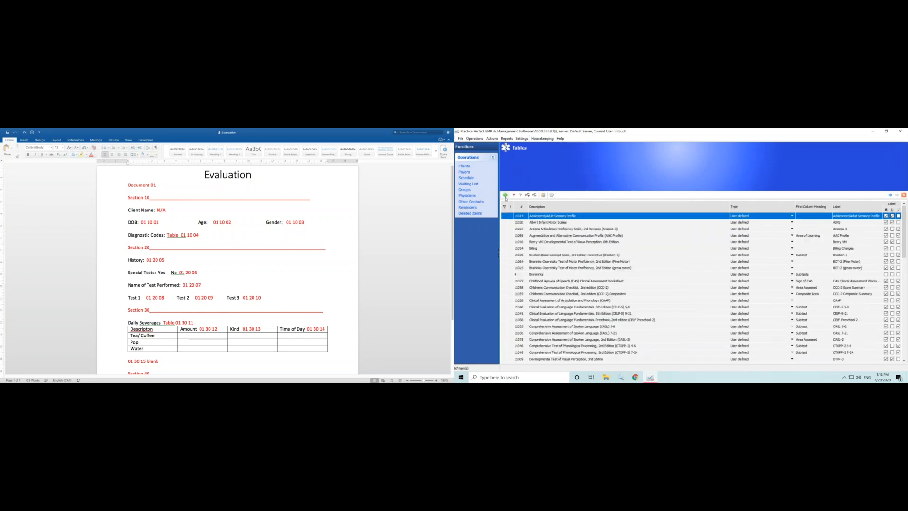
Add a table described as "01 10 04 Diag Codes" with the type Incident diagnostic codes.
left_click(505, 195)
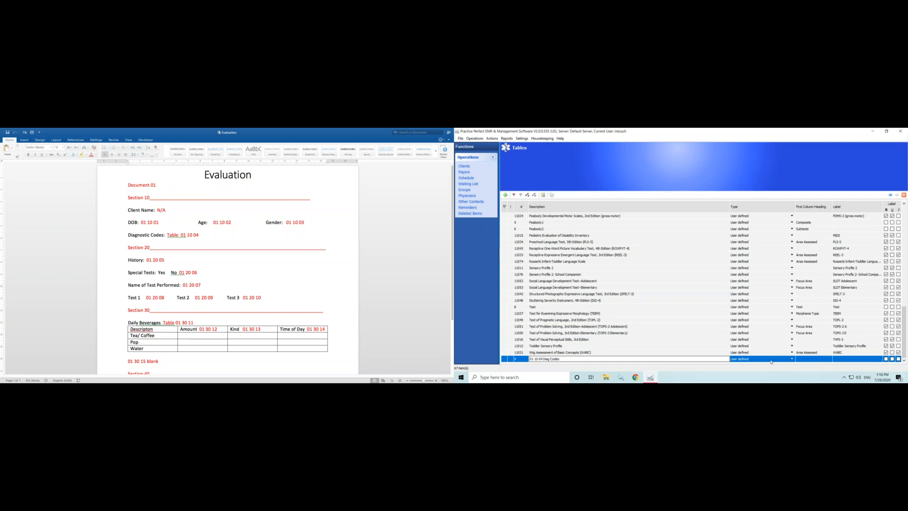
key("Return")
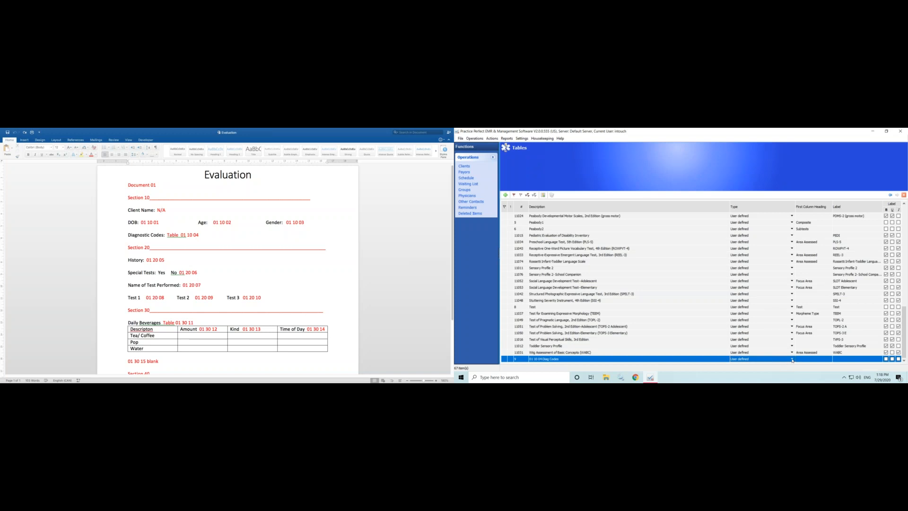
left_click(792, 359)
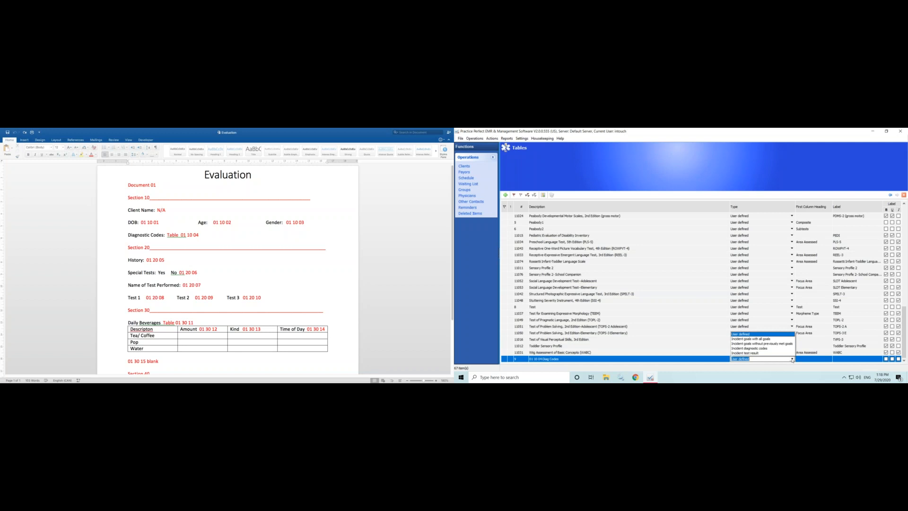
left_click(759, 349)
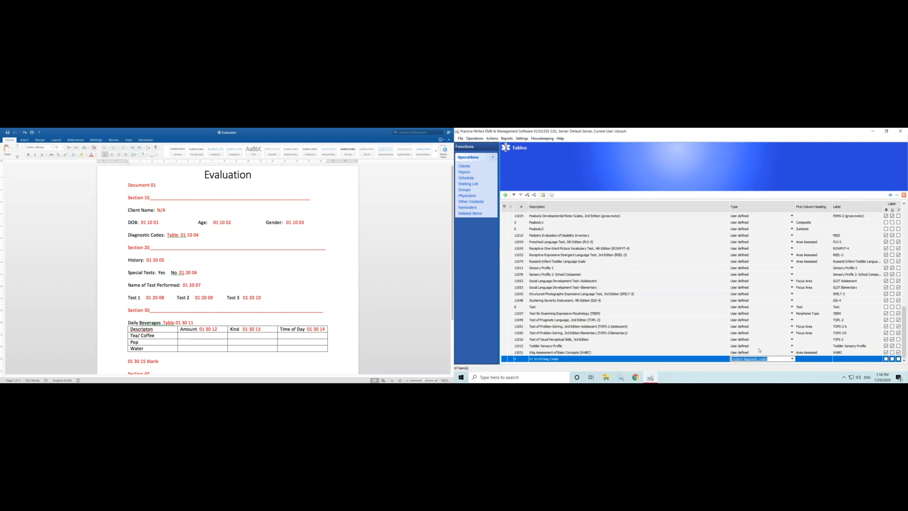
Give the 01 10 04 Diag Codes table the label "Diagnostic Codes" in bold and save the row.
left_click(811, 358)
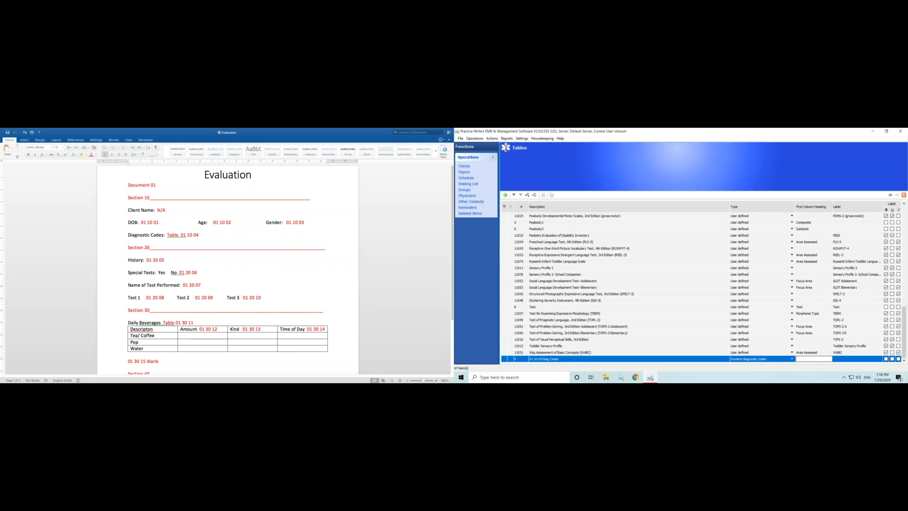
left_click(841, 359)
type("Diagnostic Codes")
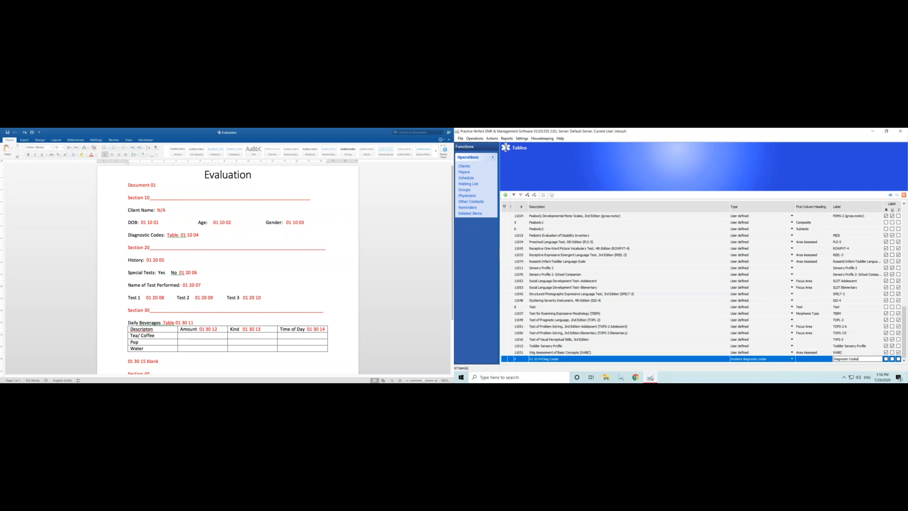
left_click(885, 359)
left_click(642, 281)
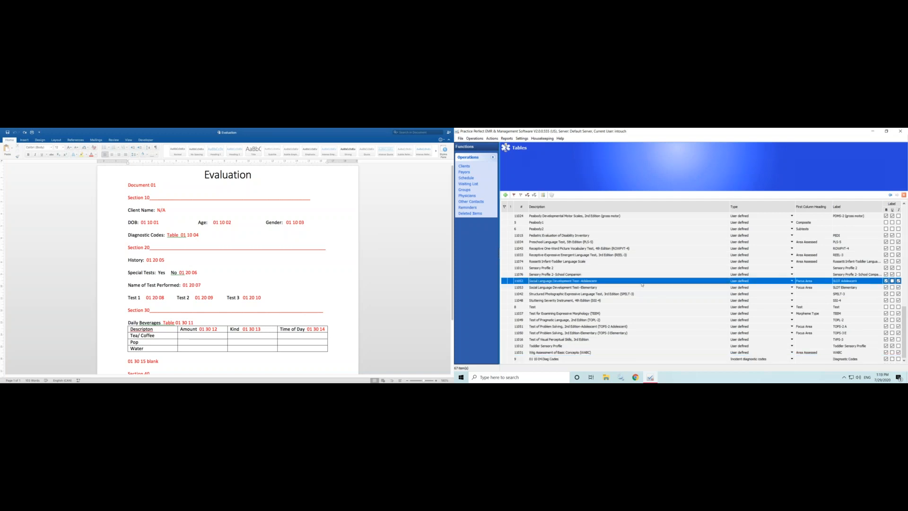
Open the customized document Sections list and add a section described as "01 10 Client Info".
left_click(543, 138)
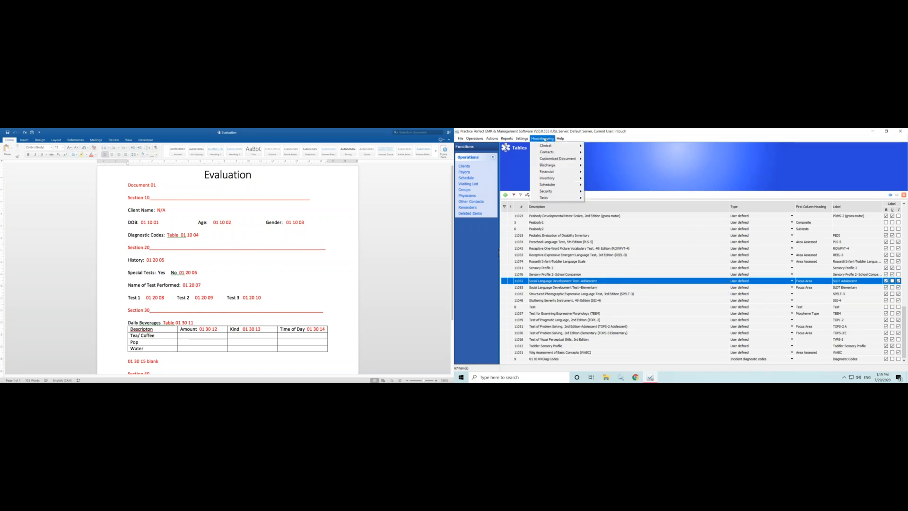
mouse_move(560, 158)
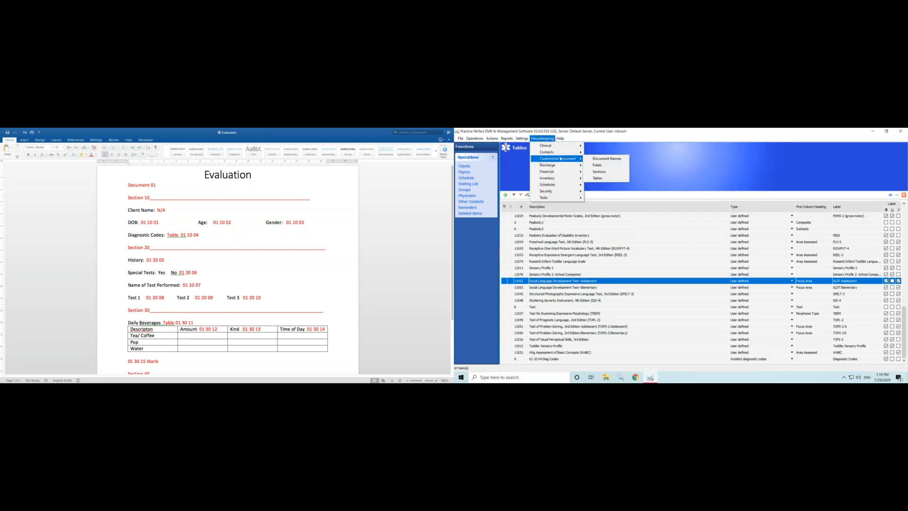
left_click(611, 171)
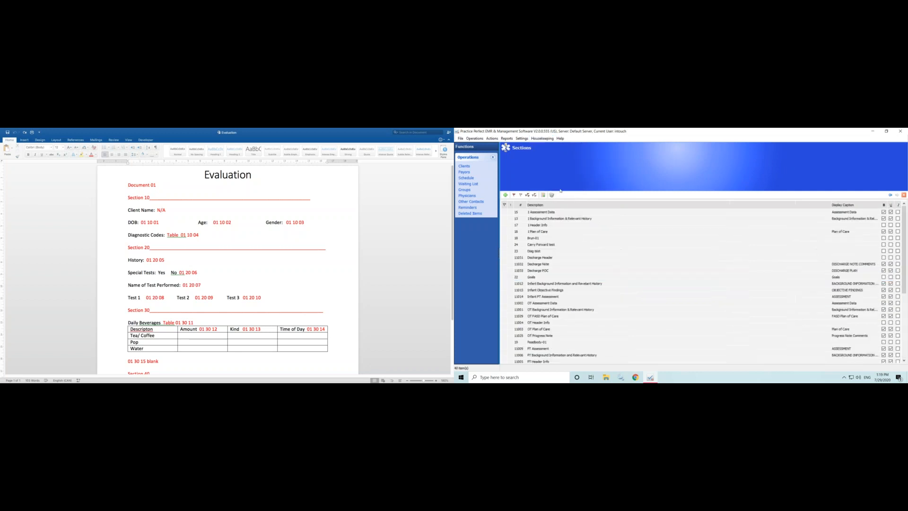
left_click(506, 195)
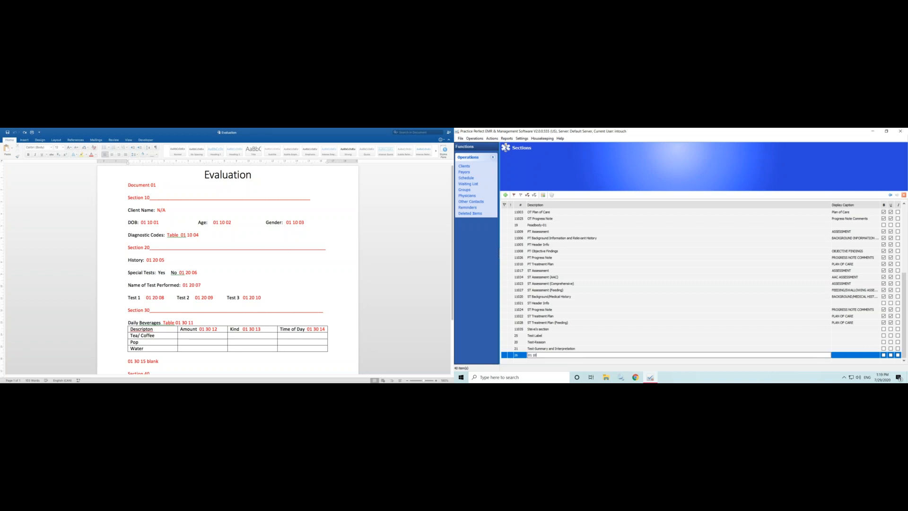
type("ient Info")
key("Return")
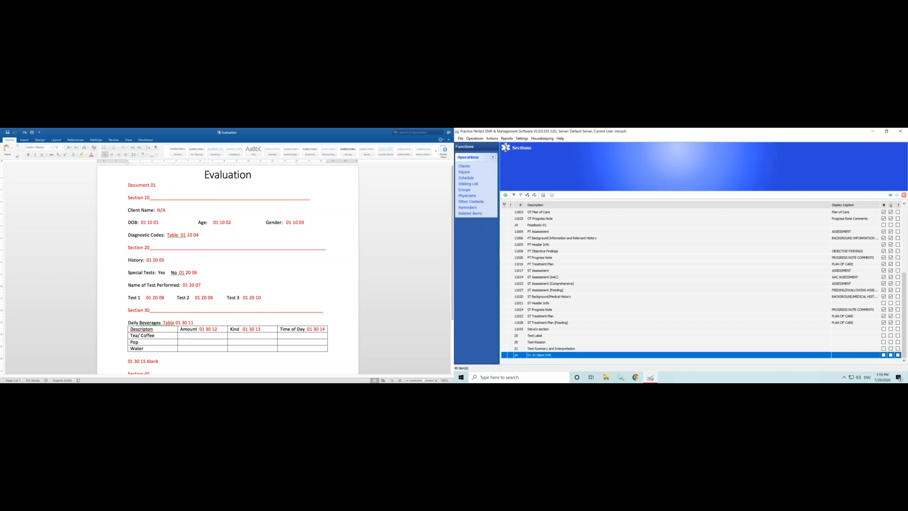
Set the new section's display caption to "Client Information" and make it bold.
left_click(838, 357)
type("Client Information")
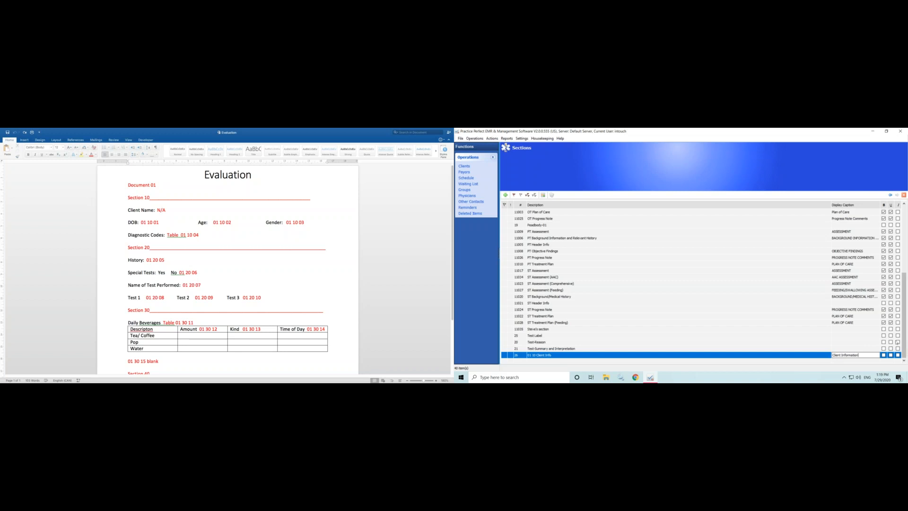
left_click(883, 354)
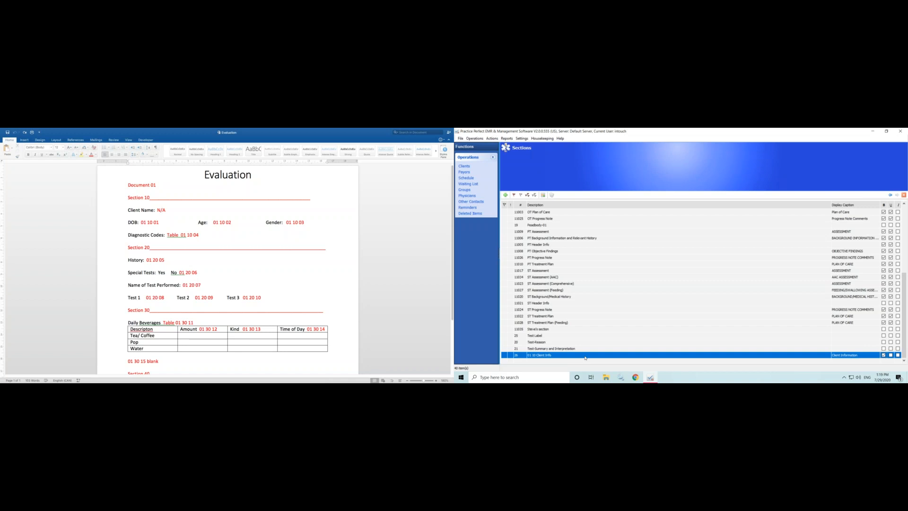
Add the fields 01 10 01 DOB, 01 10 02 Age and 01 10 03 Gender and the table 01 10 04 Diag Codes to the section.
left_click(543, 195)
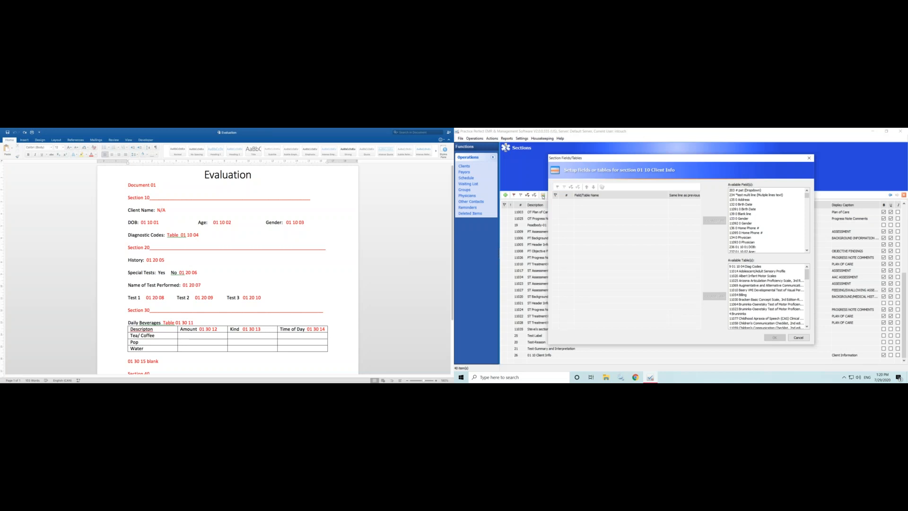
left_click(775, 204)
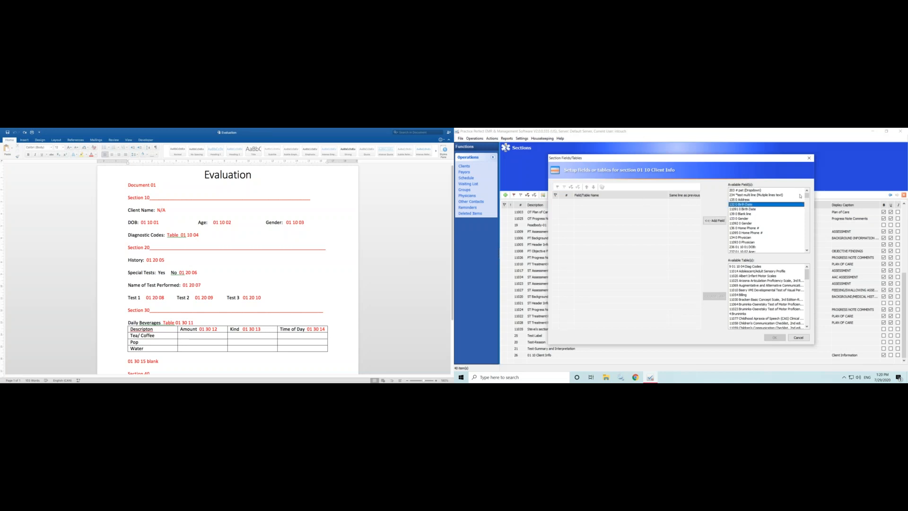
left_click_drag(807, 196, 807, 211)
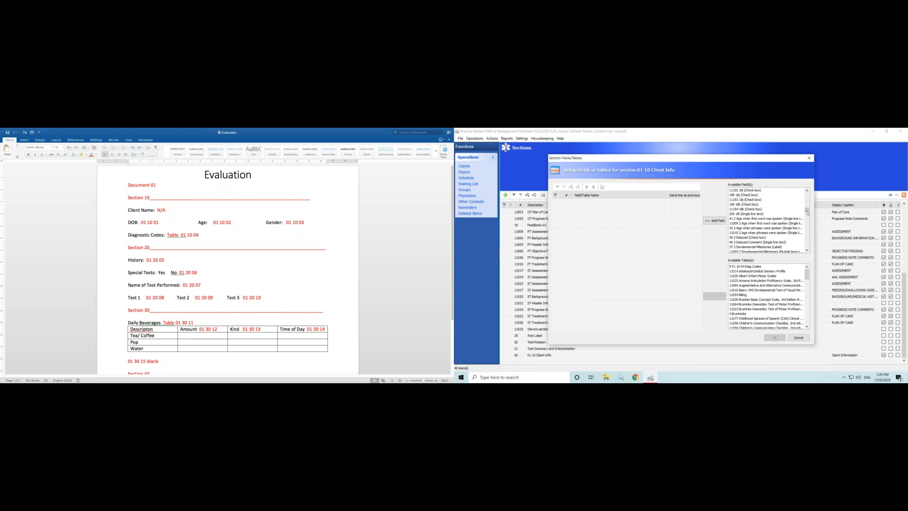
left_click_drag(807, 204, 807, 194)
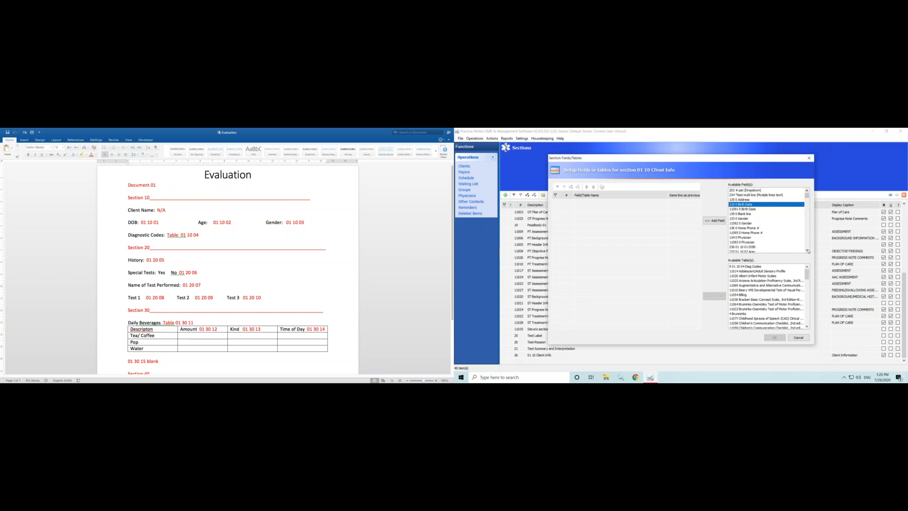
scroll(767, 238, "down", 2)
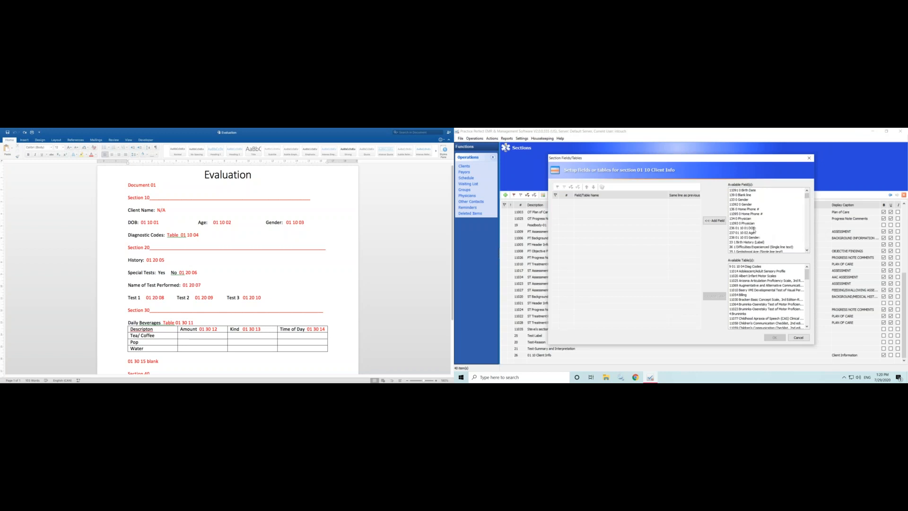
left_click(753, 229)
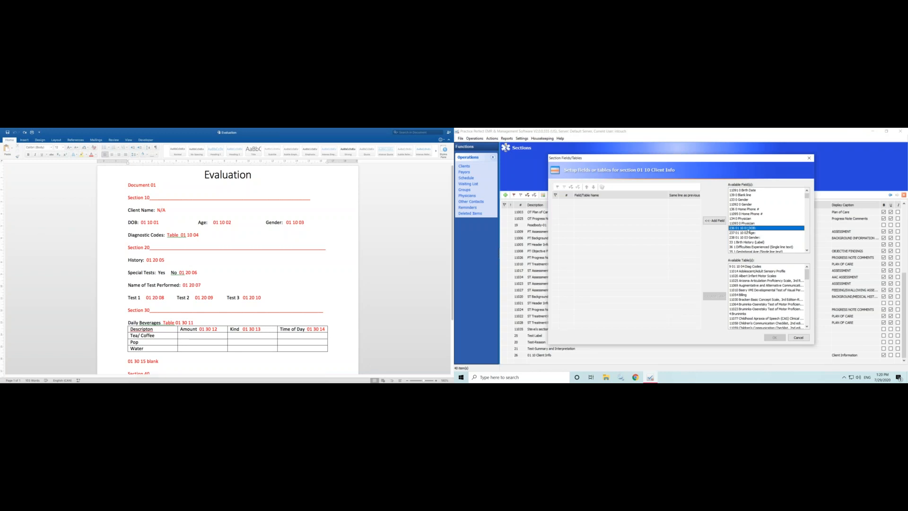
left_click(715, 221)
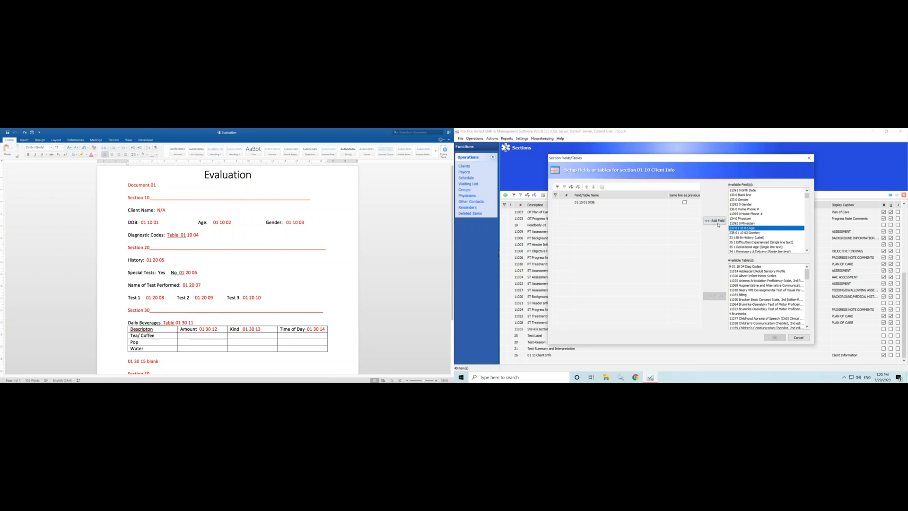
left_click(718, 225)
left_click(718, 225)
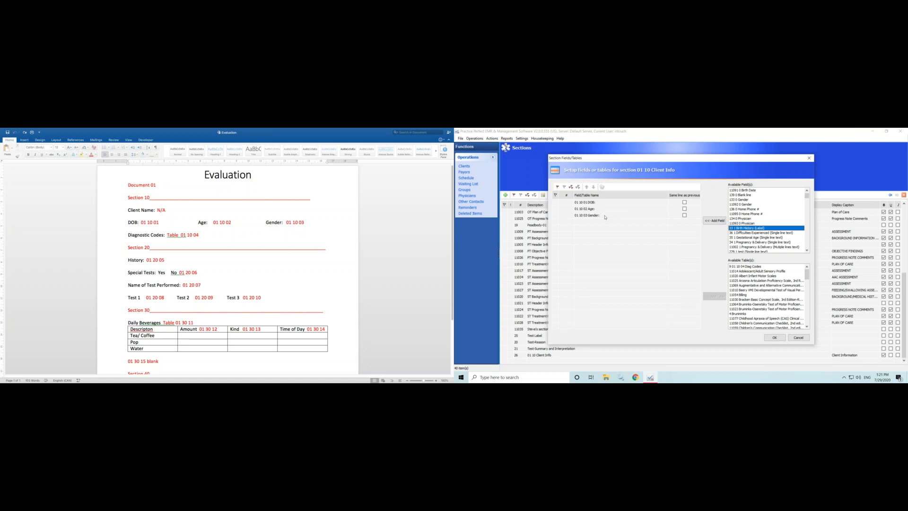
left_click(747, 266)
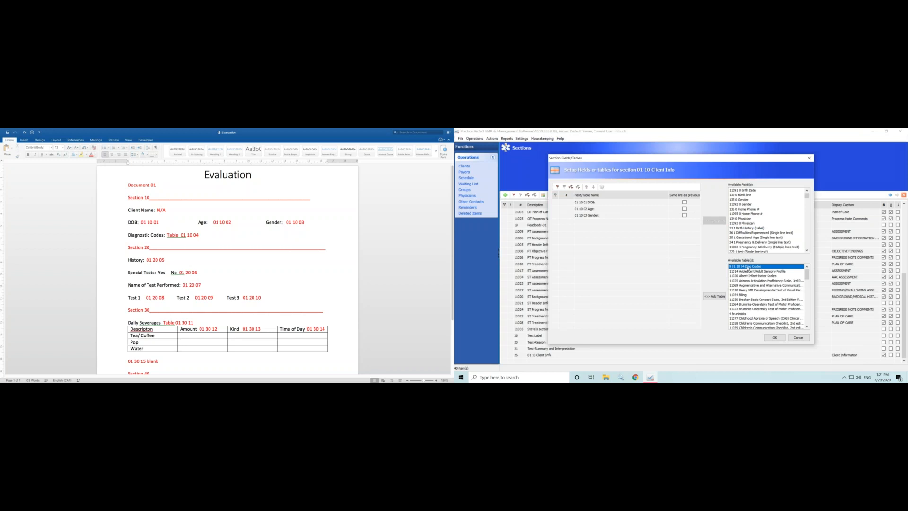
left_click(716, 296)
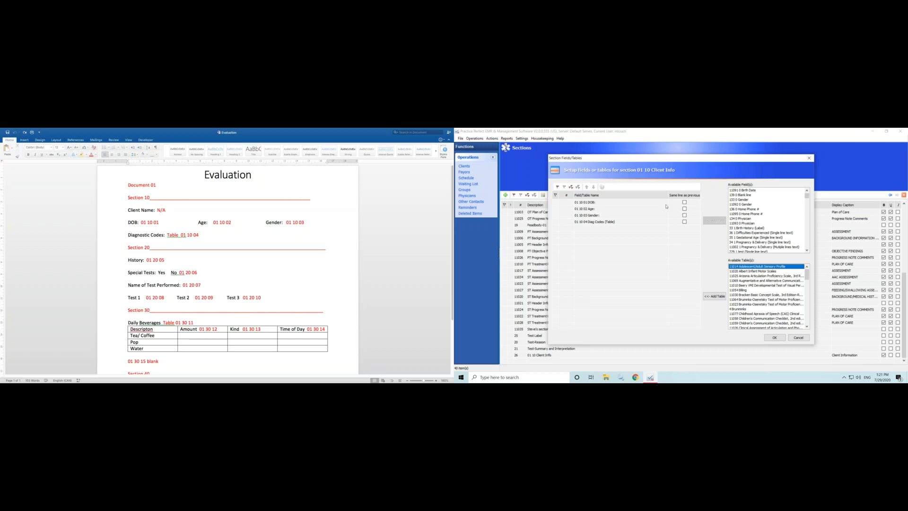
Place the Age and Gender fields on the same line as the previous field and save the section setup.
left_click(638, 203)
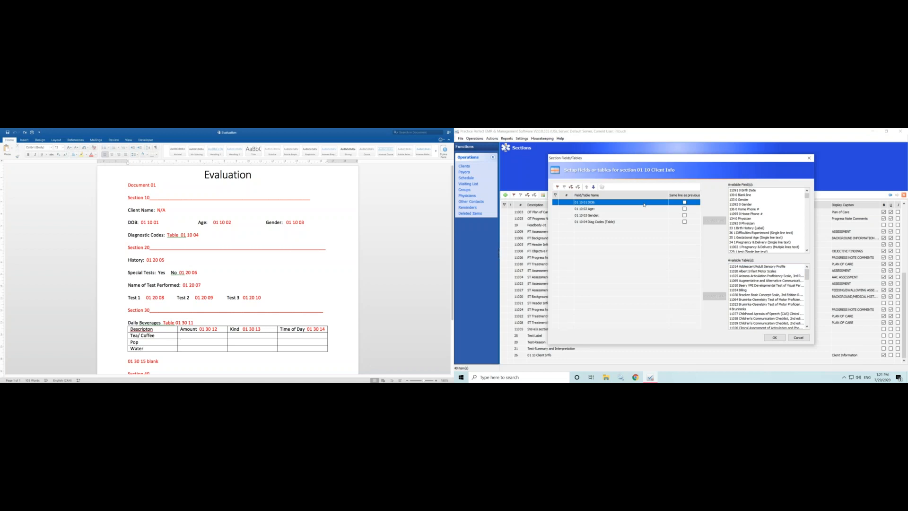
left_click(684, 210)
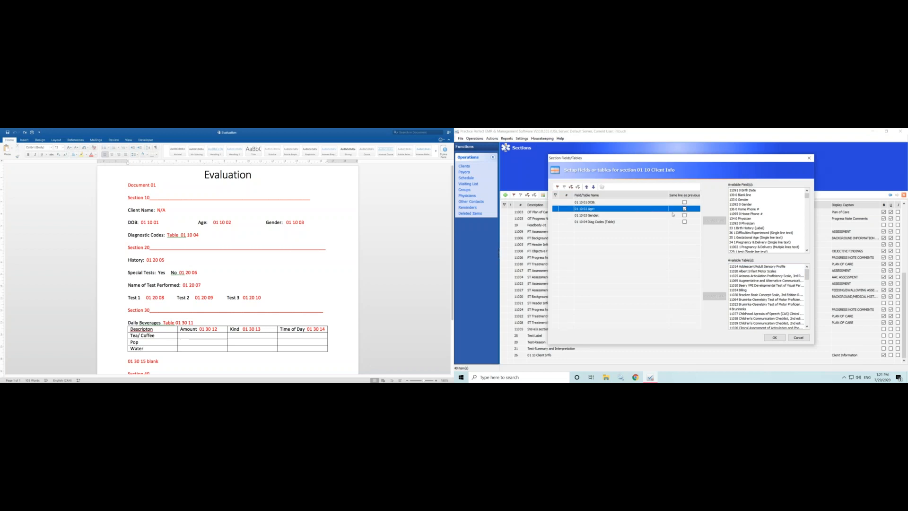
left_click(666, 216)
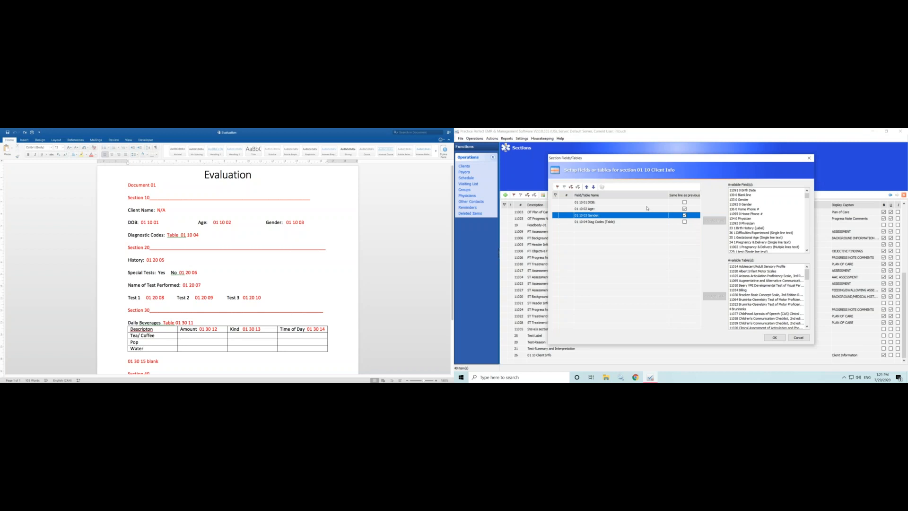
left_click(770, 338)
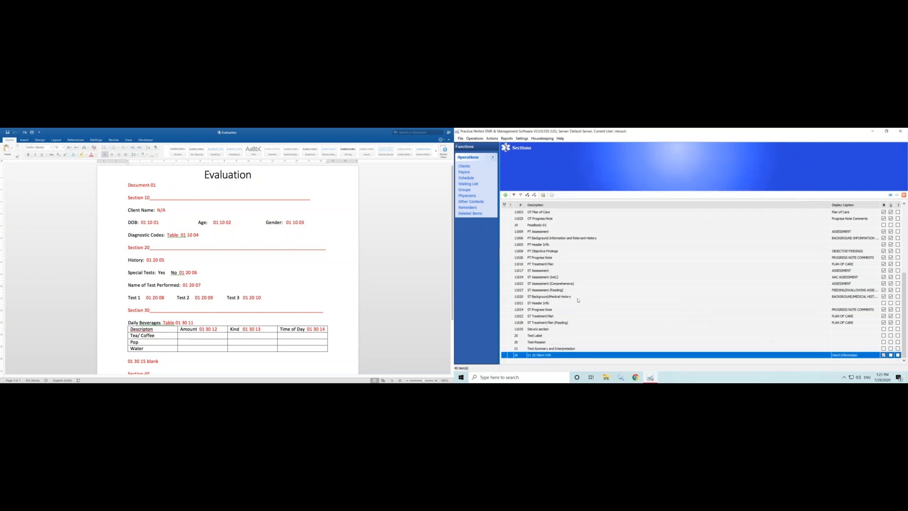
Open the customized Document Names list and add a document described as "01 Evaluation" with the document type Assessment.
left_click(542, 138)
mouse_move(563, 158)
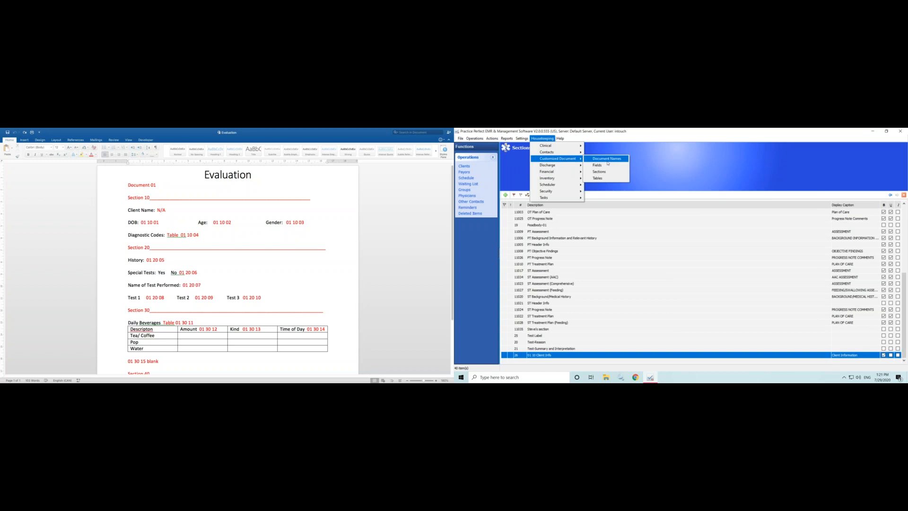
left_click(608, 162)
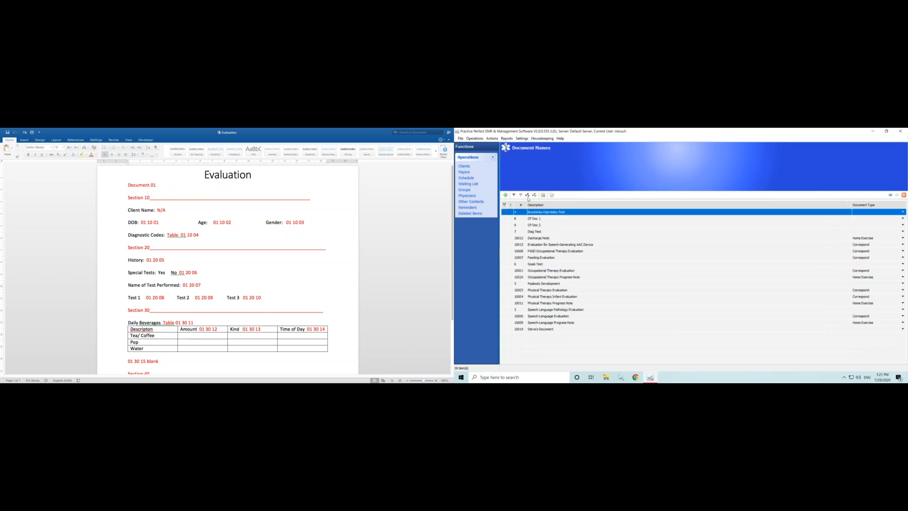
left_click(505, 195)
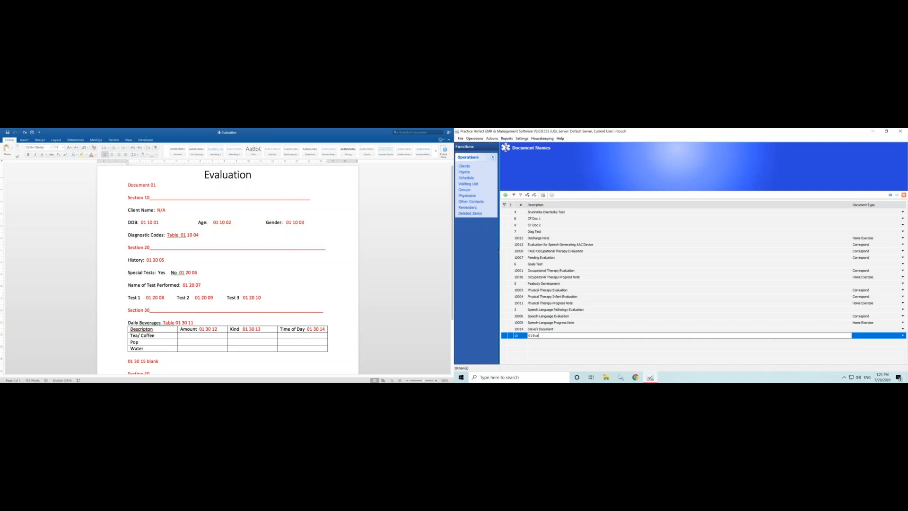
type("01 Evaluation")
left_click(873, 337)
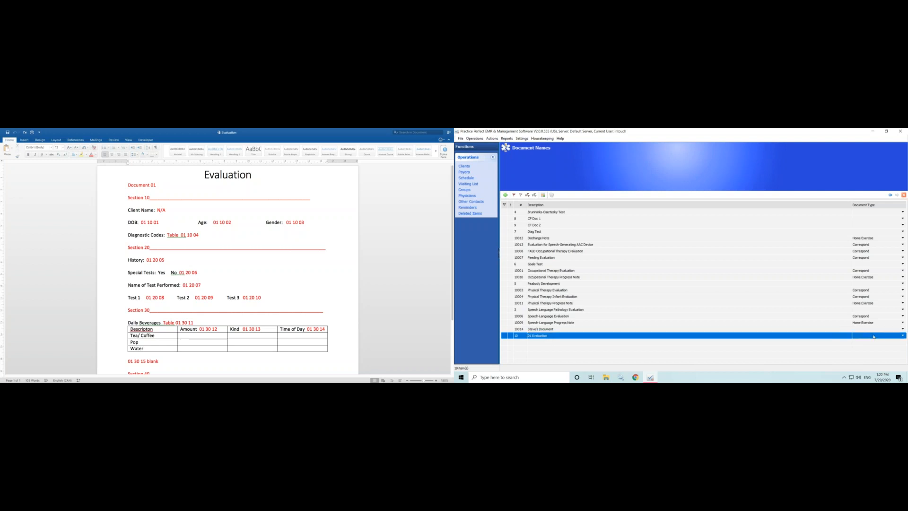
left_click(903, 336)
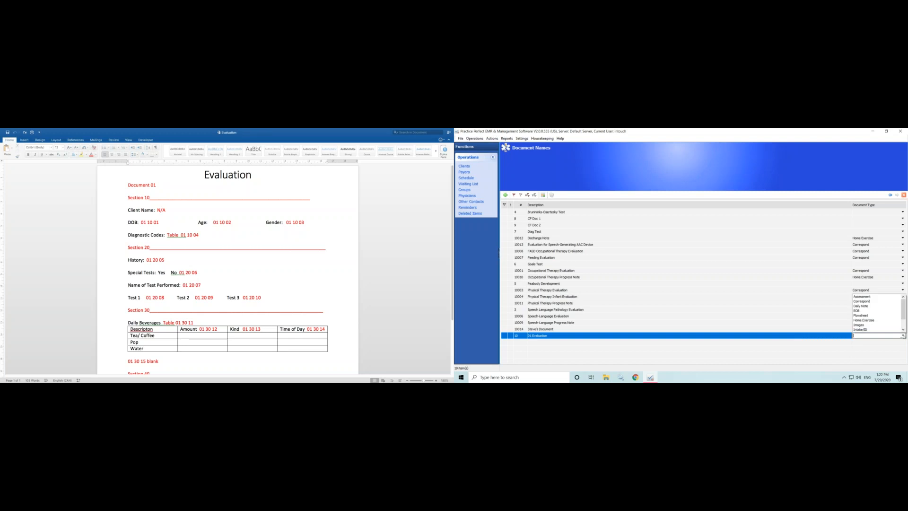
left_click(869, 297)
key("Return")
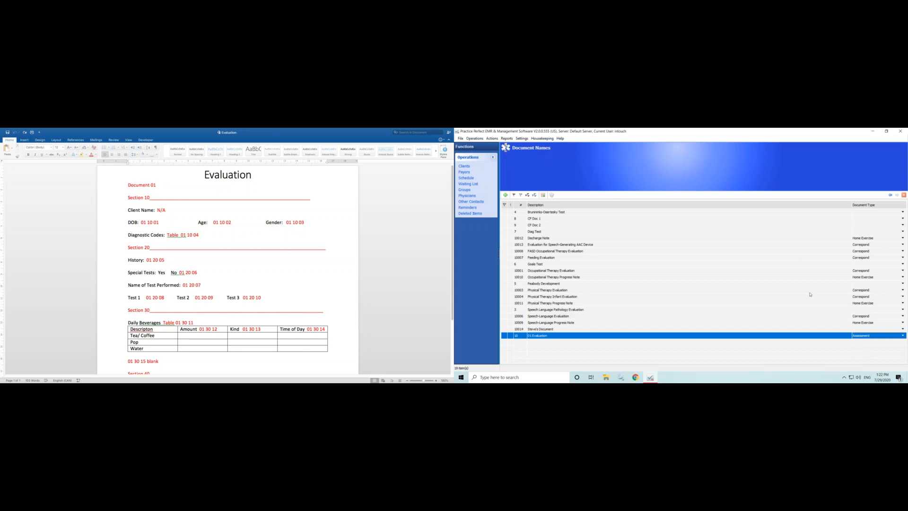
Close the open customized document lists and return to the schedule.
left_click(904, 196)
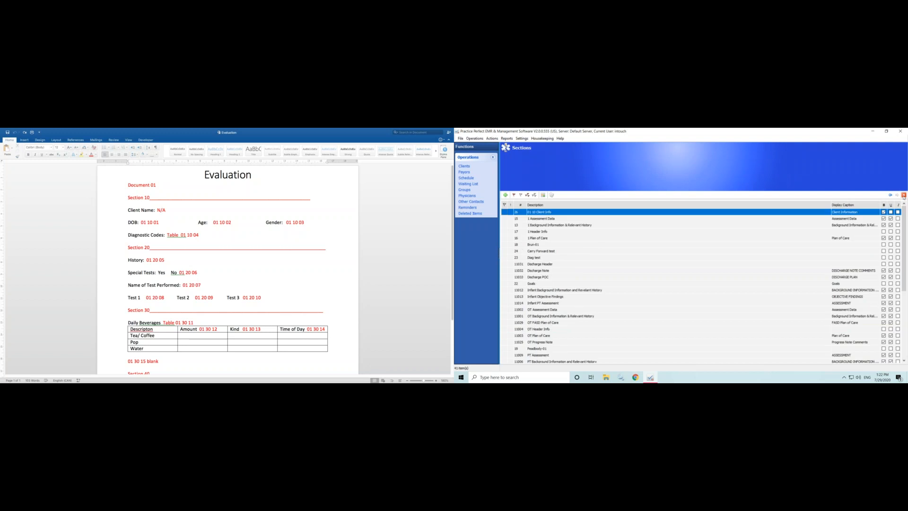
left_click(903, 195)
left_click(903, 195)
left_click(903, 195)
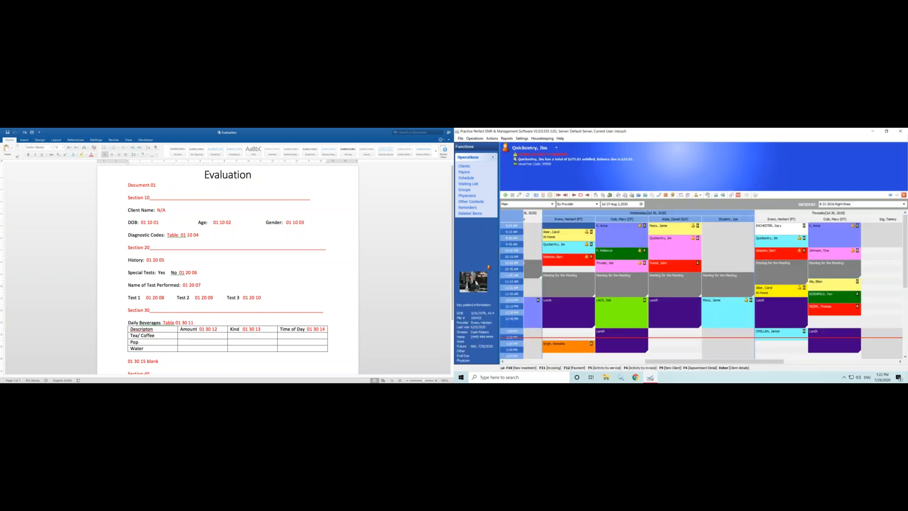
Select the client appointment at 9:45 AM on Wednesday in the first provider's column and open that client's Activities by Document.
left_click(575, 233)
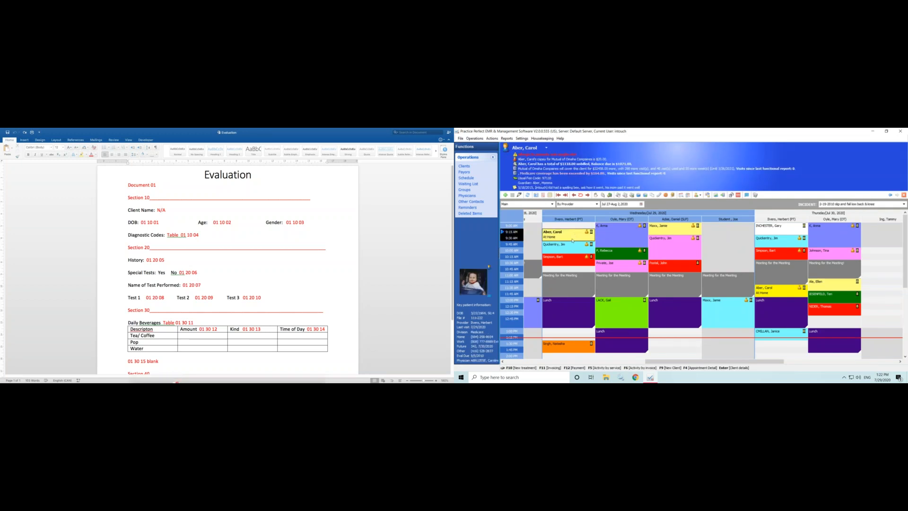
left_click(570, 246)
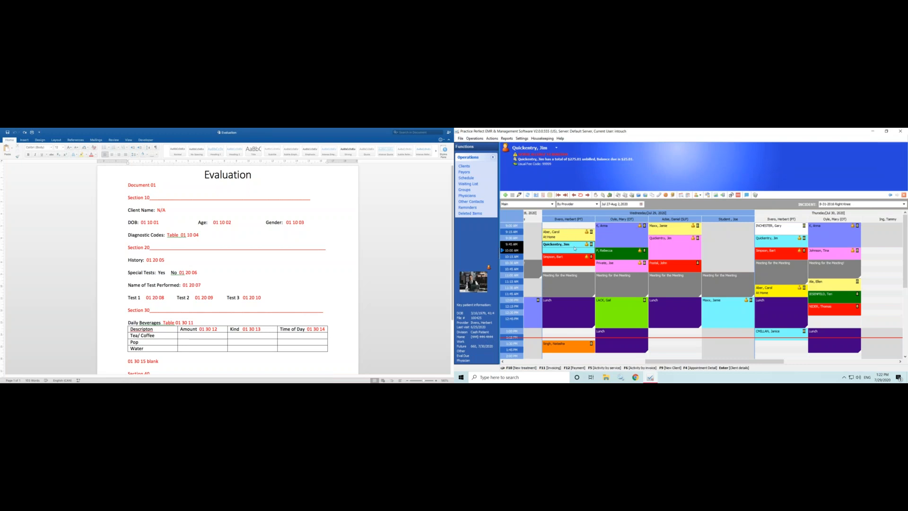
left_click(651, 195)
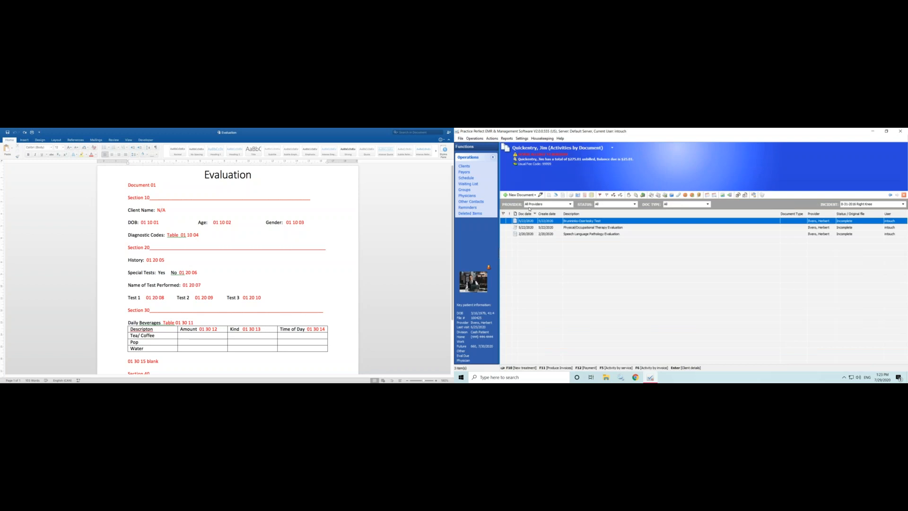
Create a new 01 Evaluation document for the client and open the customized Document Names list.
left_click(534, 196)
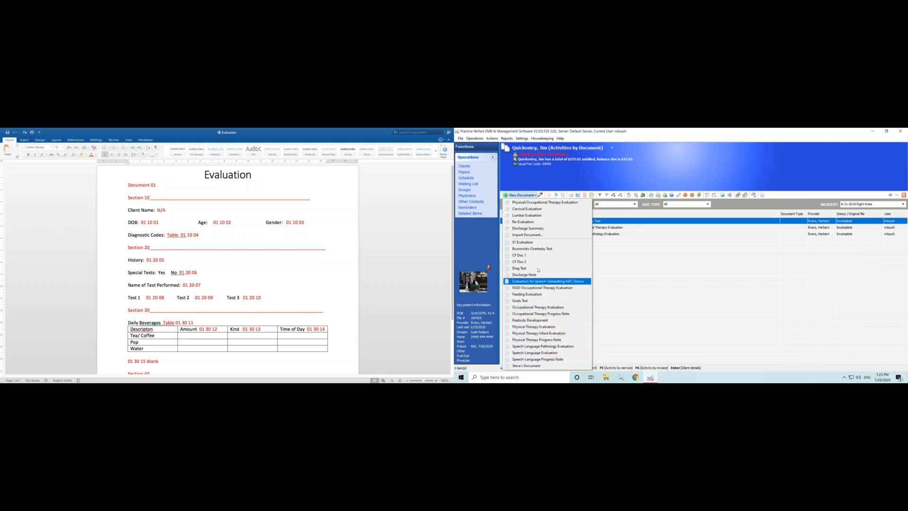
left_click(535, 244)
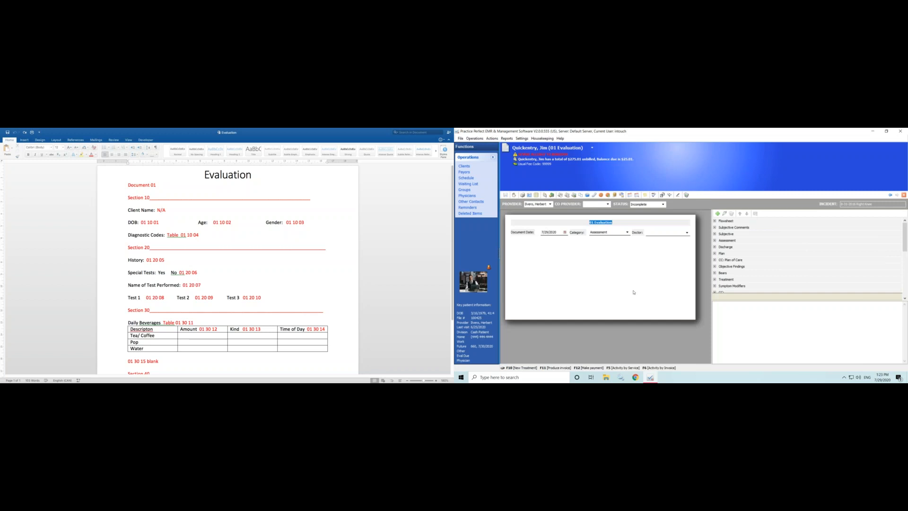
left_click(542, 139)
left_click(545, 139)
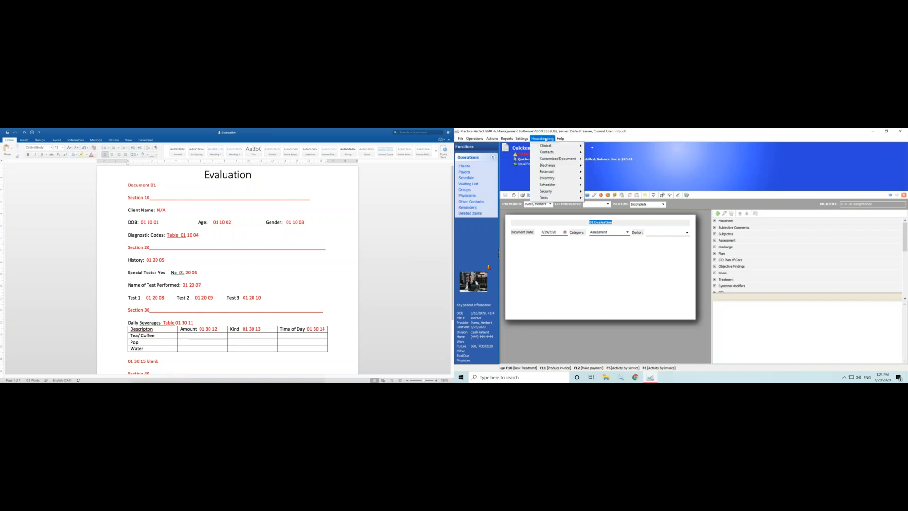
mouse_move(572, 158)
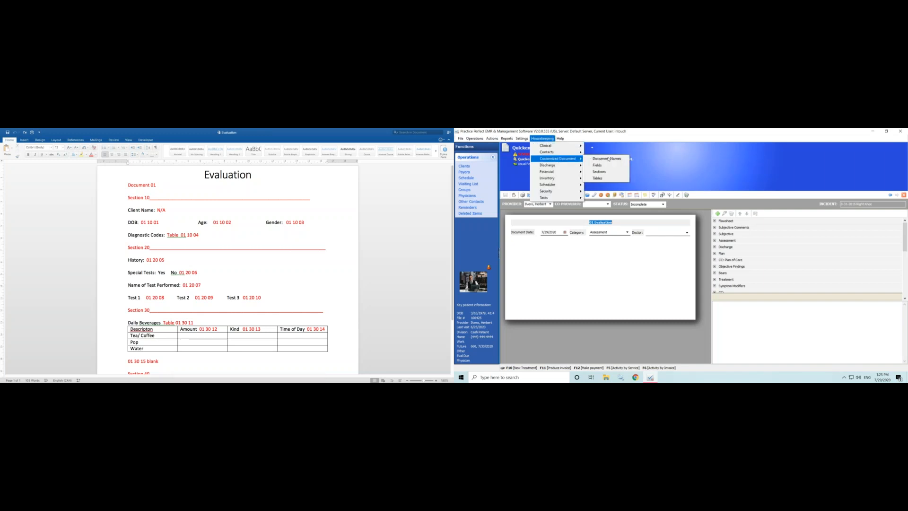
left_click(624, 160)
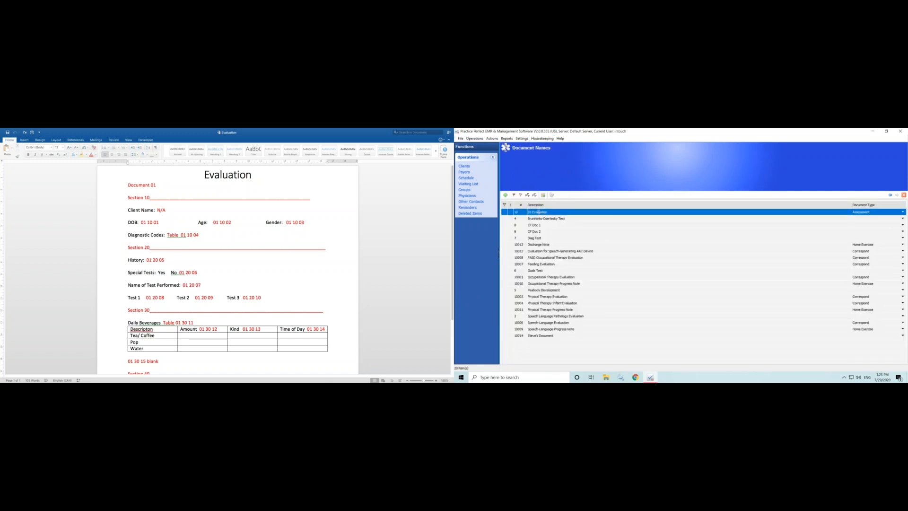
Add the section 01 10 Client Info to the 01 Evaluation document setup and return to the client's document.
left_click(538, 213)
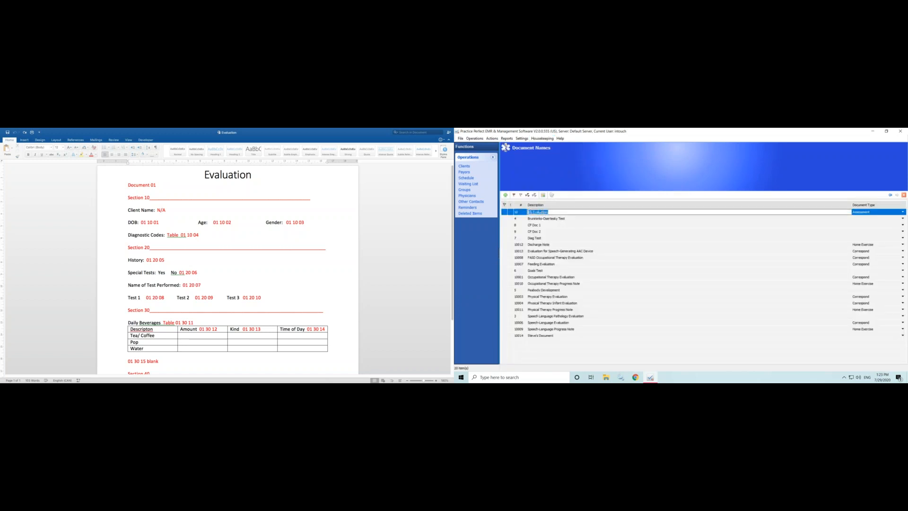
left_click(521, 214)
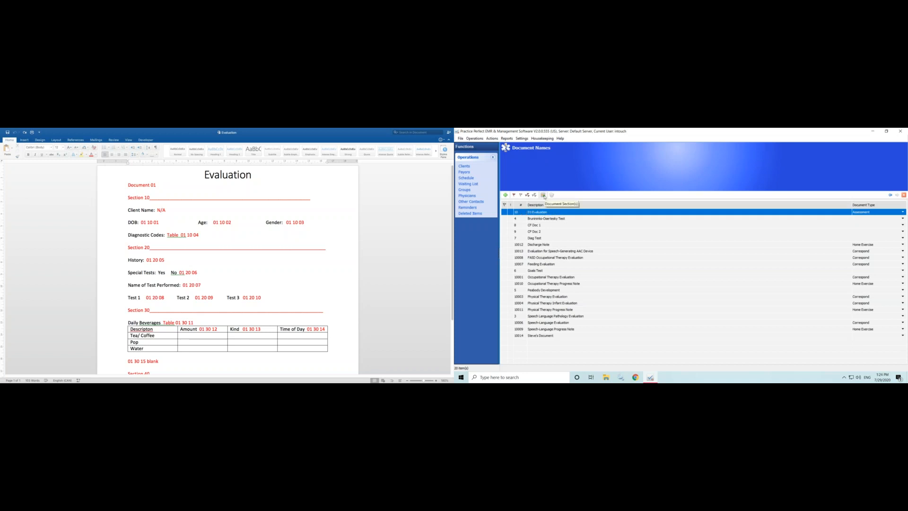
left_click(543, 195)
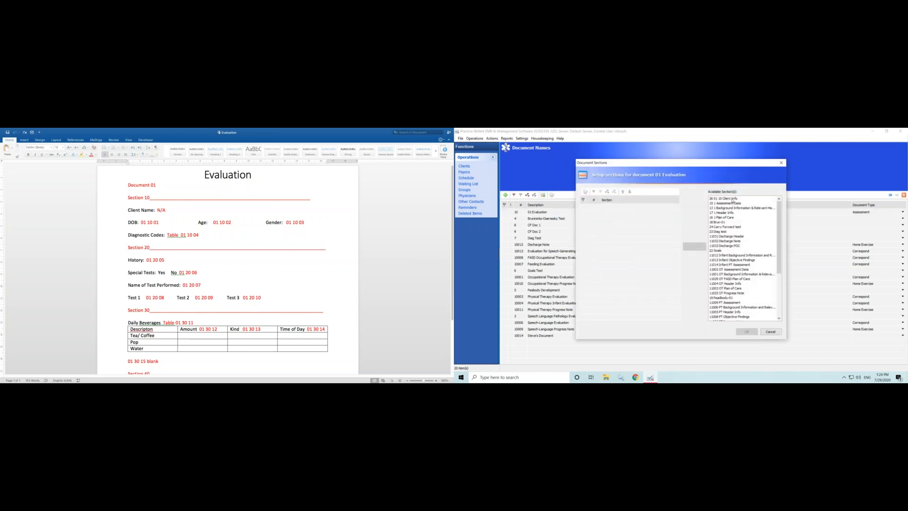
left_click(733, 198)
left_click(694, 246)
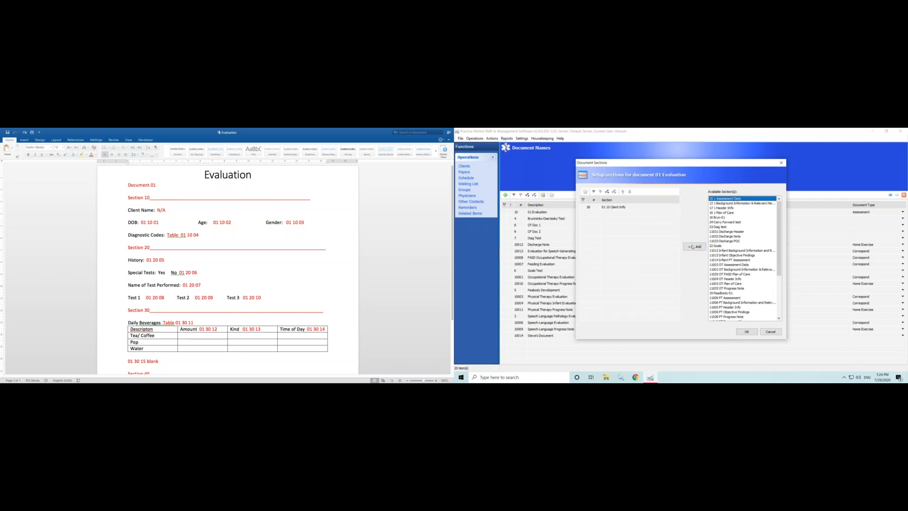
left_click(750, 332)
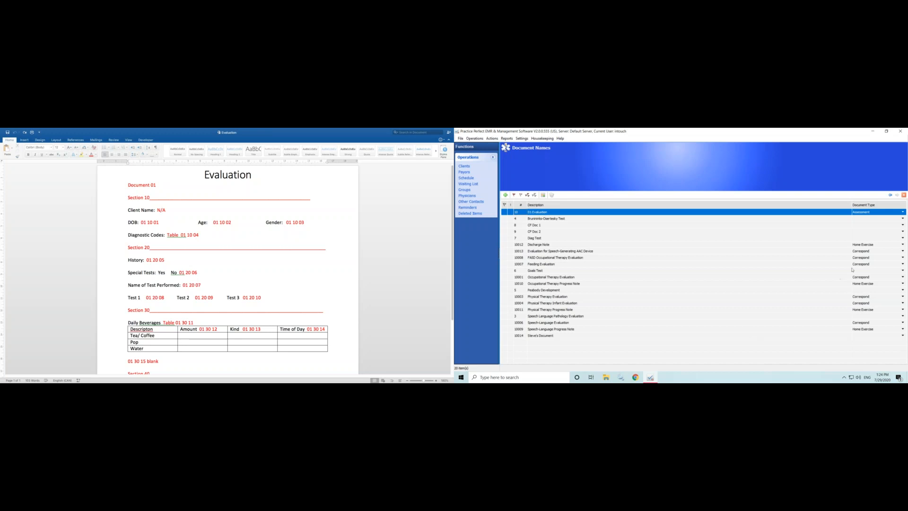
left_click(904, 195)
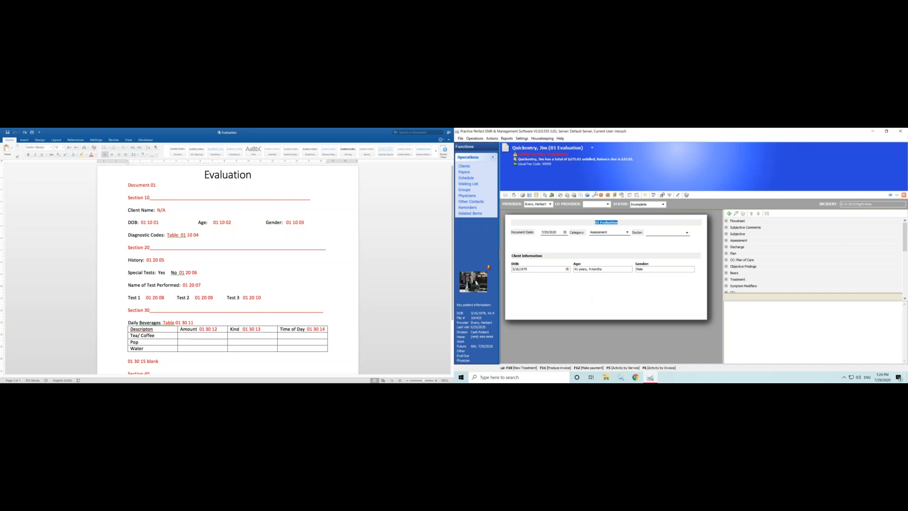
Add the diagnosis "Hematoma, seroma complicated by a procedure" to the client's Right Knee incident and return to Activities by Document.
left_click(581, 194)
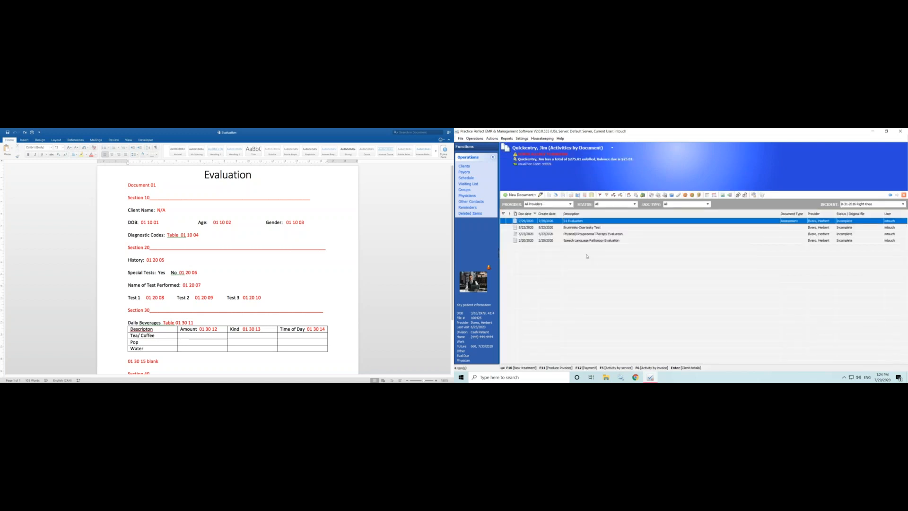
key("Return")
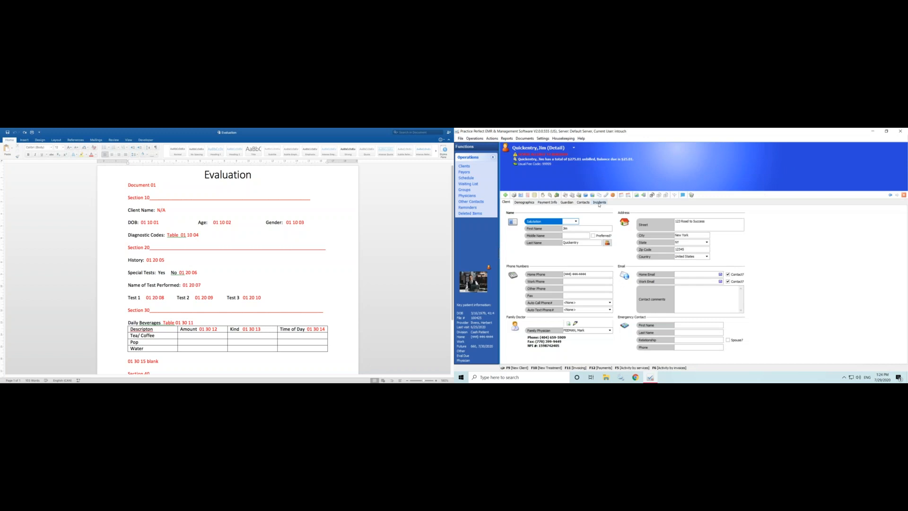
left_click(598, 202)
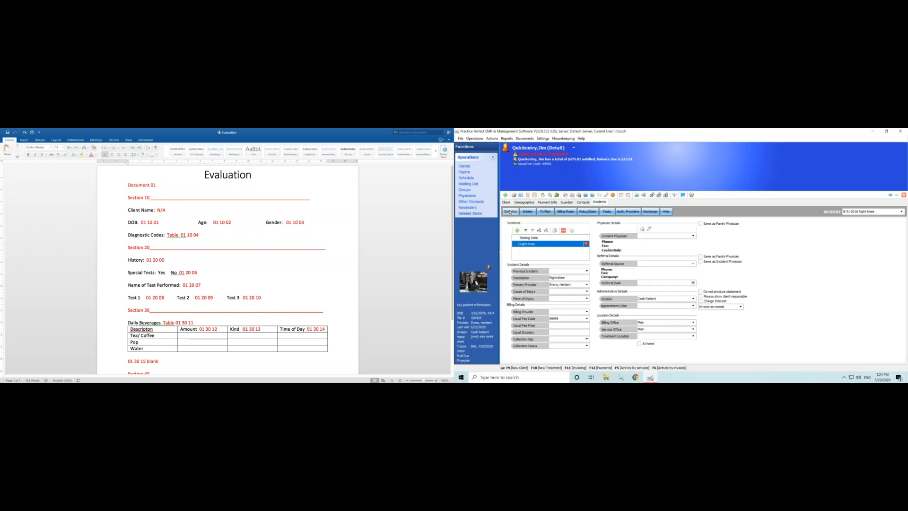
left_click(510, 212)
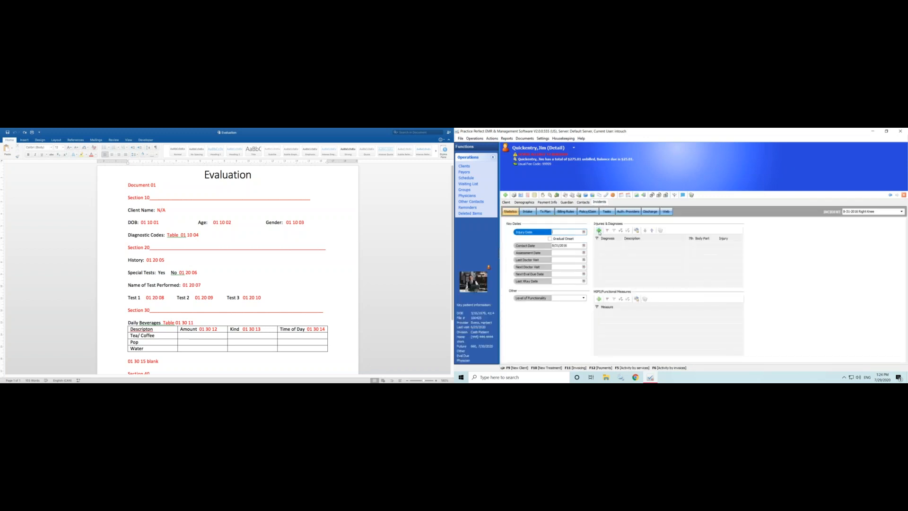
left_click(599, 231)
type("998.11")
key("Tab")
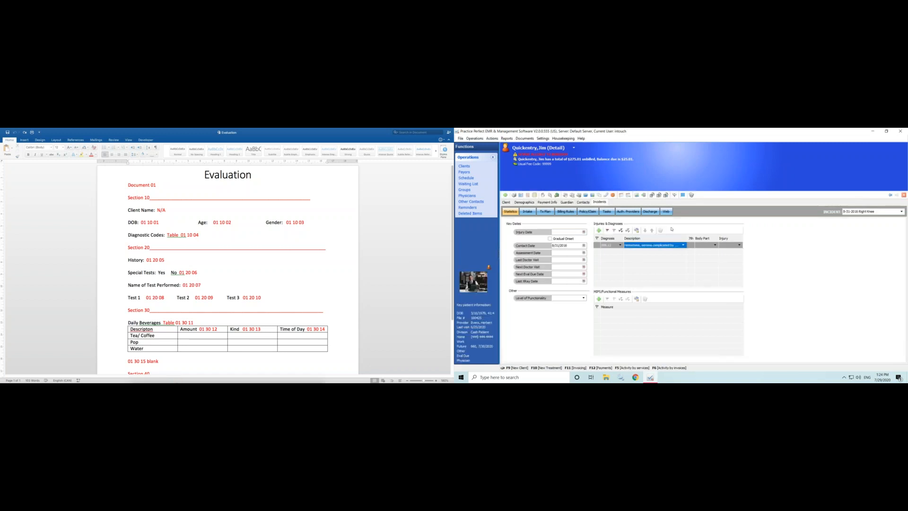
left_click(599, 202)
left_click(599, 195)
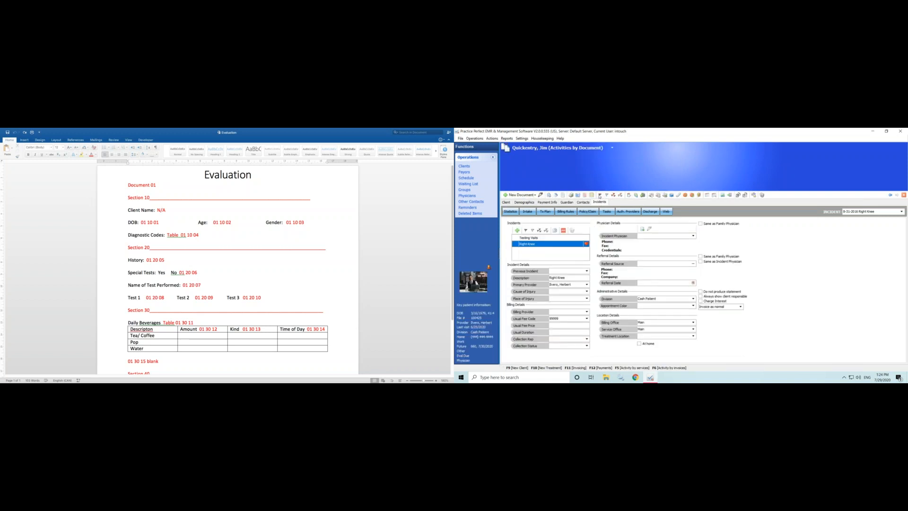
Reopen the client's 01 Evaluation document, preview its printout and return to the document.
double_click(546, 221)
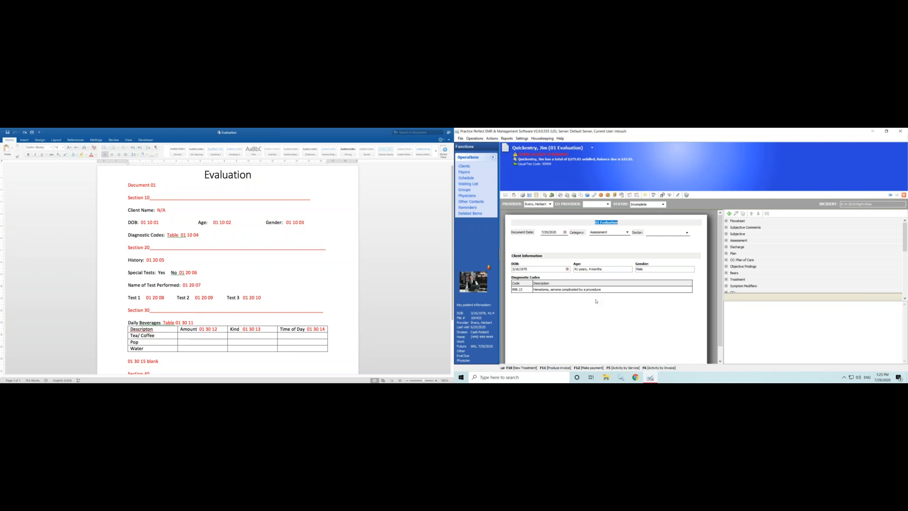
left_click(523, 194)
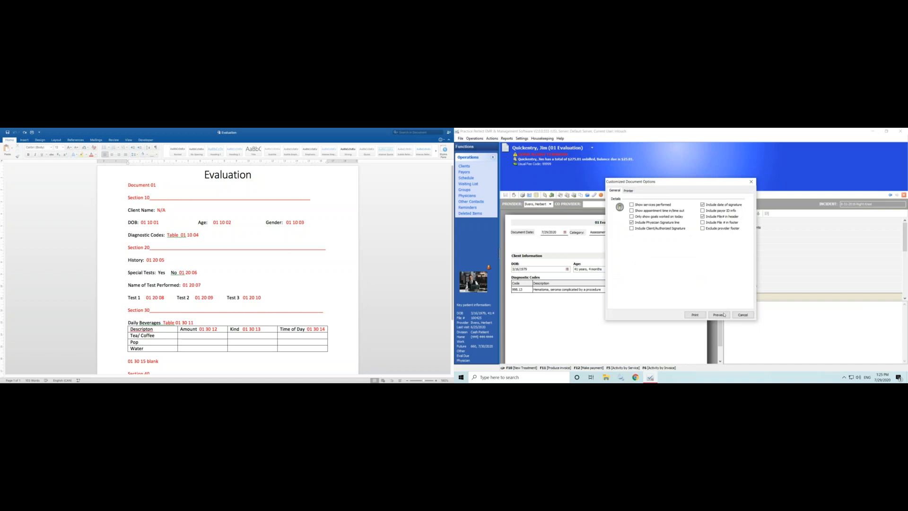
left_click(719, 315)
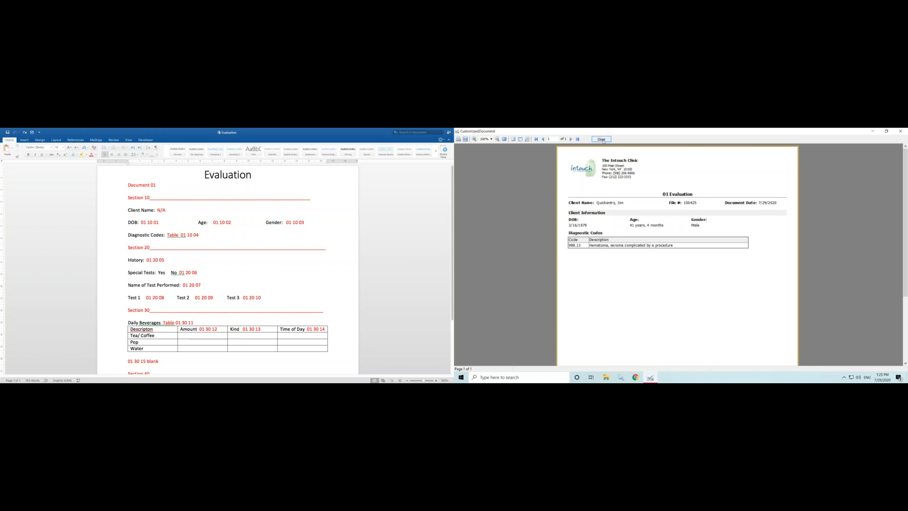
left_click(744, 315)
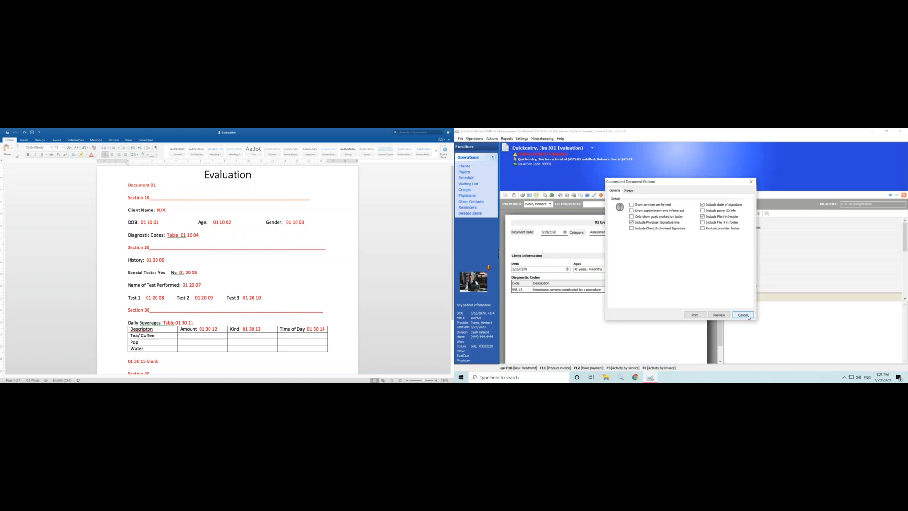
Find the 01 10 01 DOB field in the customized Fields list, set its width to 150 and return to the client's document.
left_click(544, 139)
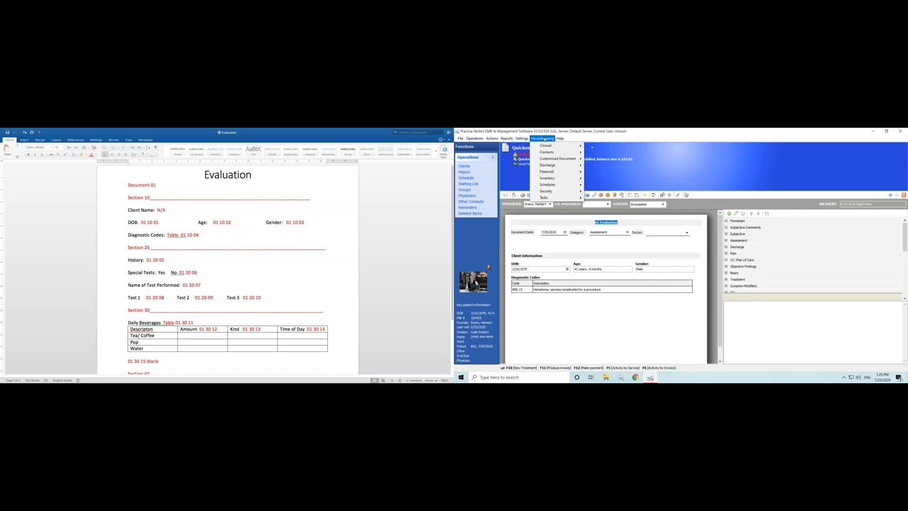
mouse_move(565, 158)
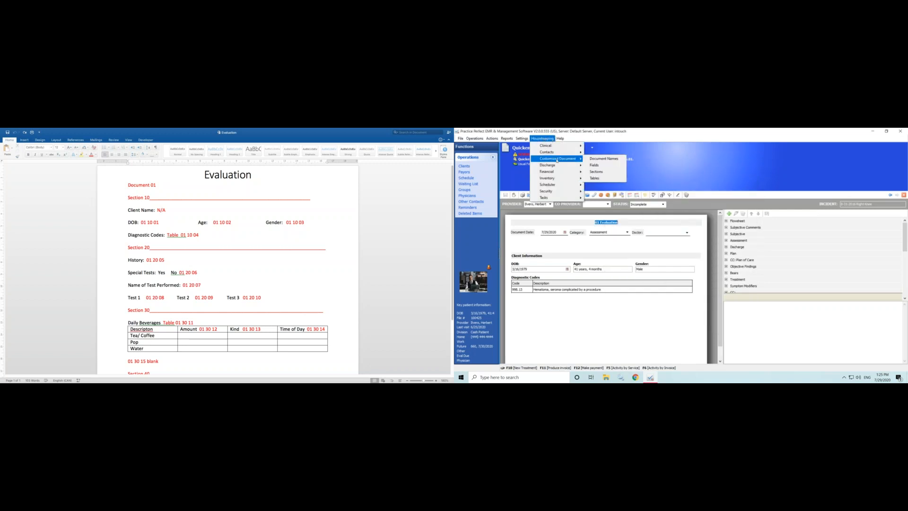
left_click(605, 165)
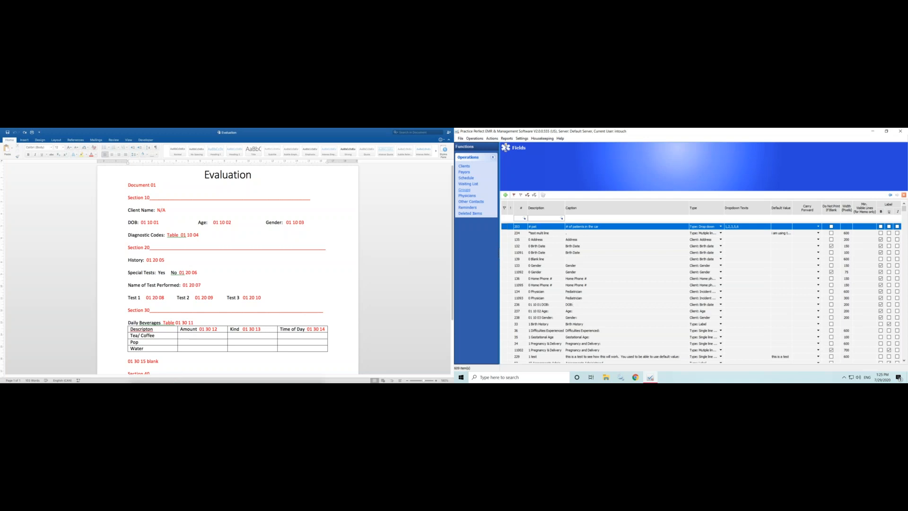
left_click(536, 217)
type("01 10 01")
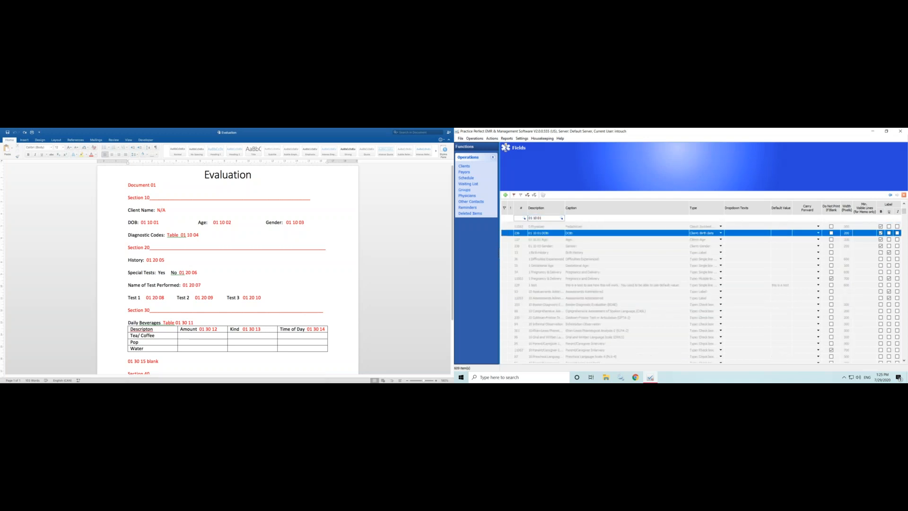
left_click(846, 234)
type("150")
key("Return")
left_click(904, 194)
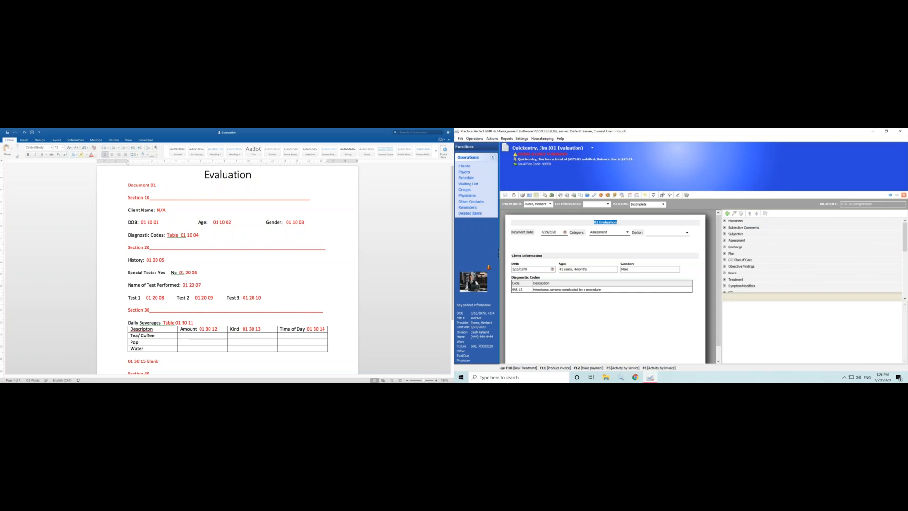
Preview the 01 Evaluation printout to check the spacing of the client information fields, and close the preview and print options.
left_click(523, 195)
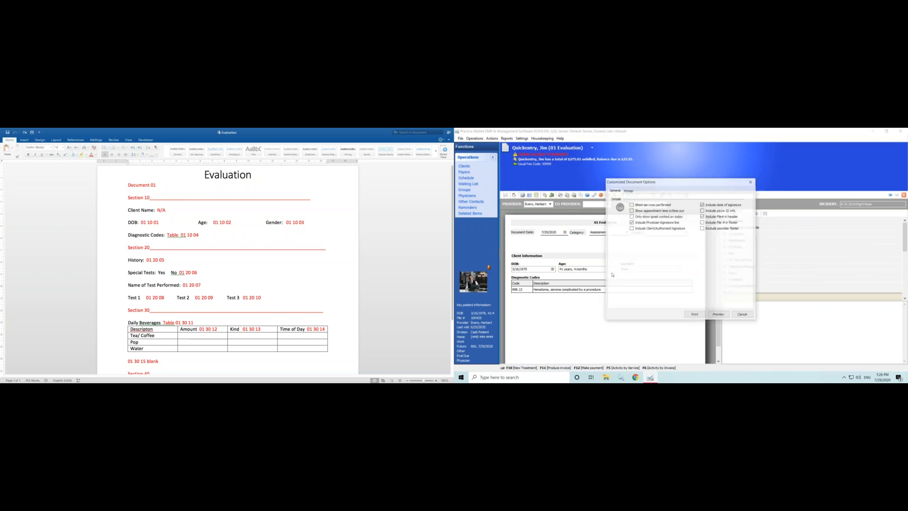
left_click(718, 314)
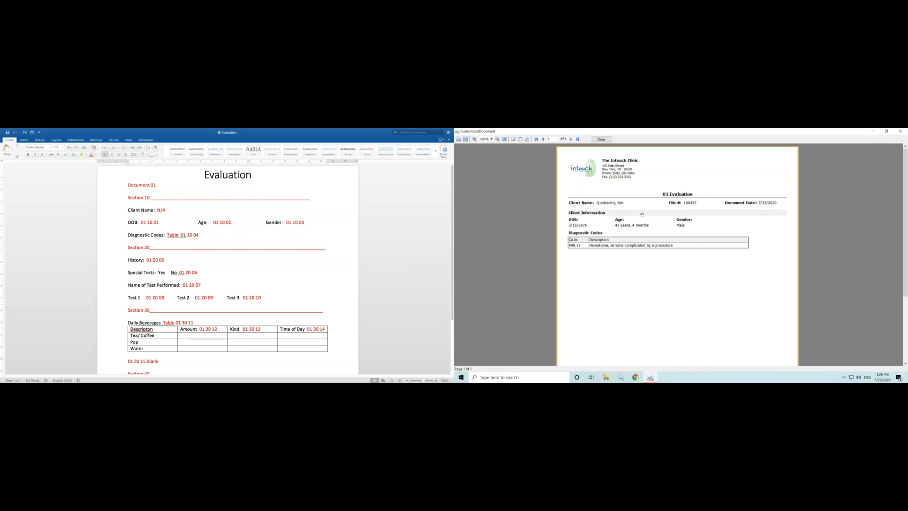
left_click(603, 139)
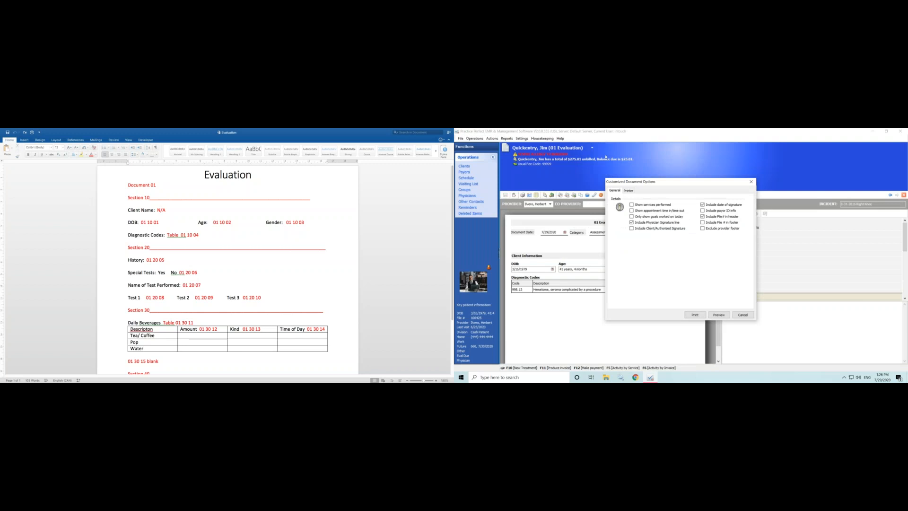
left_click(747, 315)
Open the customized document Fields list and add a field described as "01 20 05 History:" with the caption "History:".
scroll(337, 290, "down", 2)
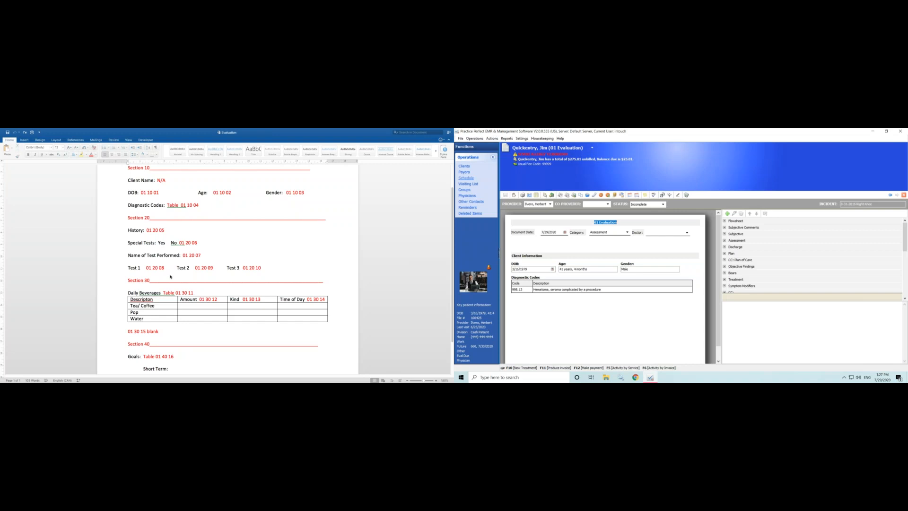
left_click(542, 140)
mouse_move(561, 160)
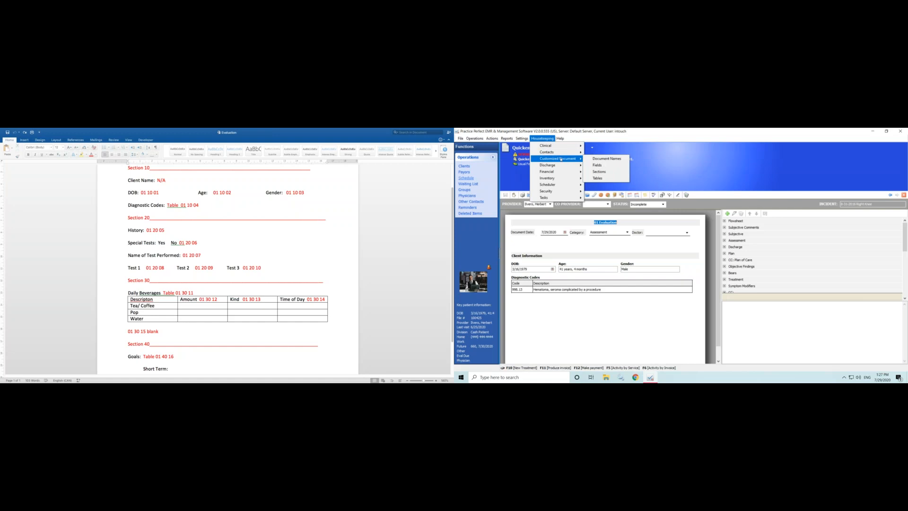
left_click(614, 165)
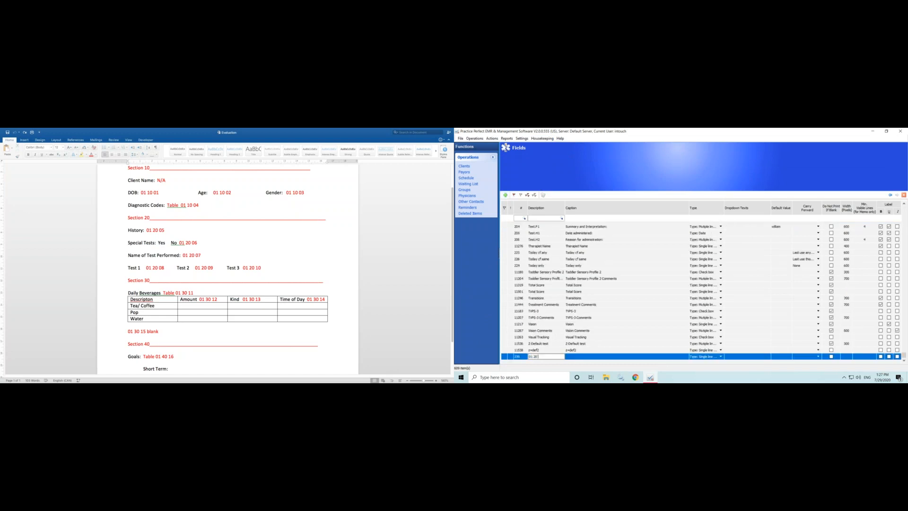
type("story:")
key("Tab")
type("Hi")
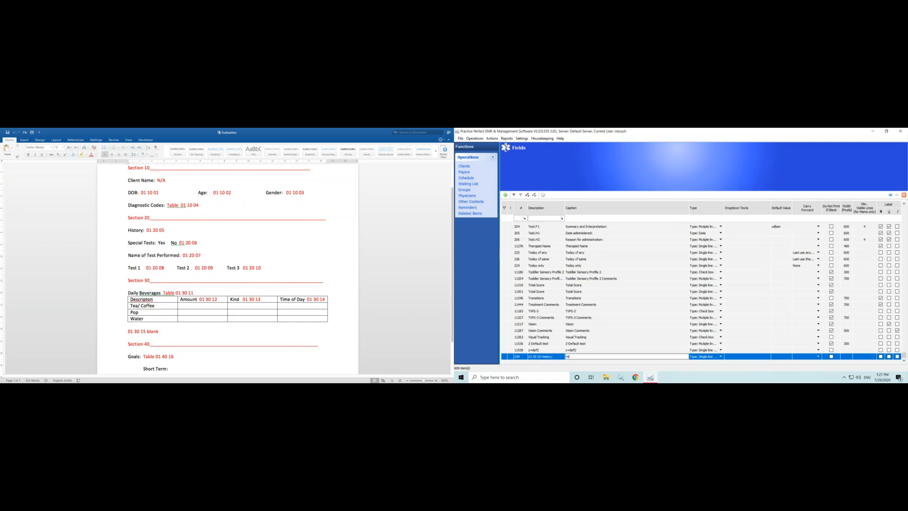
type("story")
key("Return")
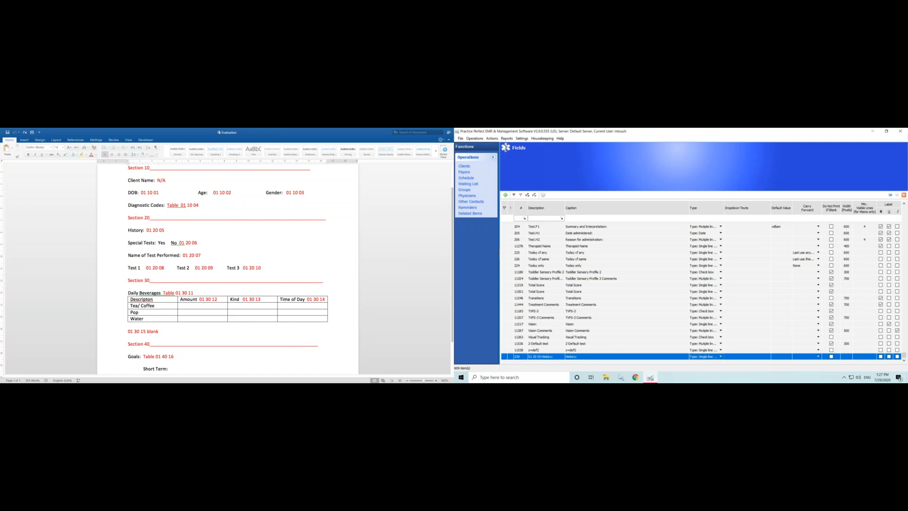
Make the History field multiple lines text that does not print if blank, with a width of 725 and a bold label.
left_click(721, 356)
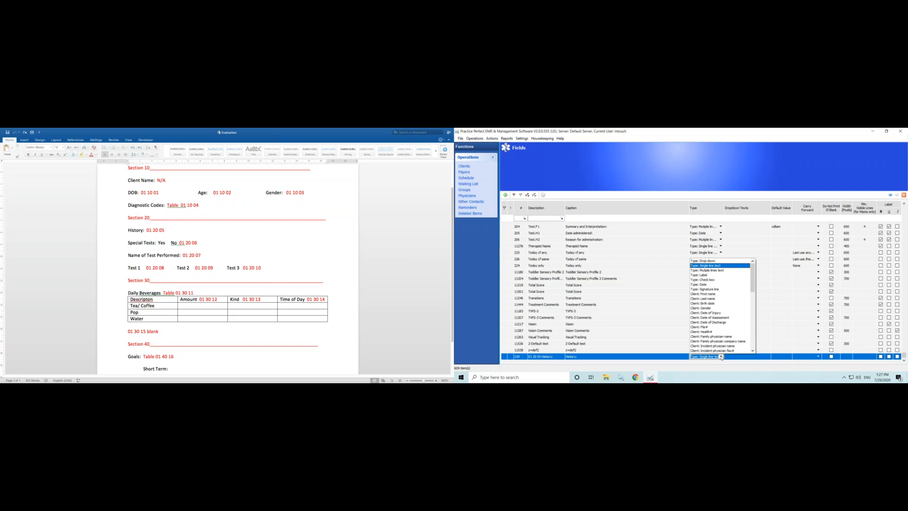
left_click(719, 271)
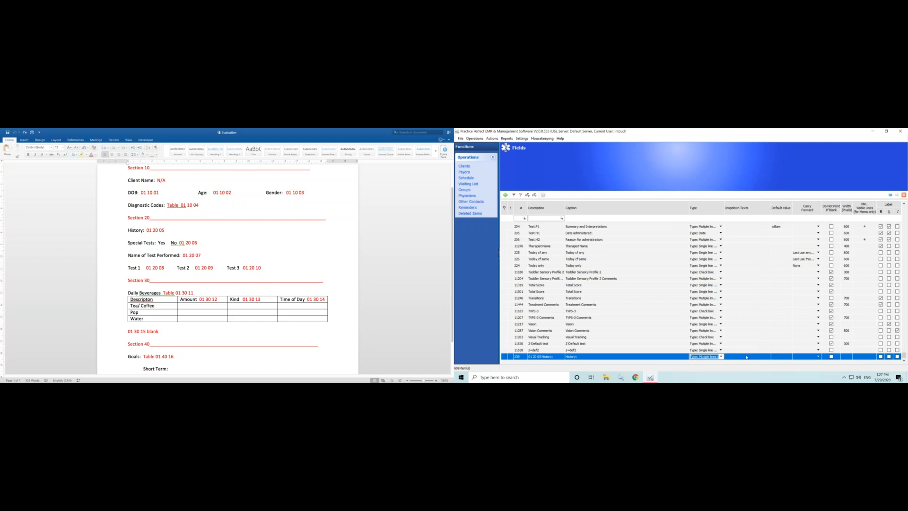
left_click(831, 356)
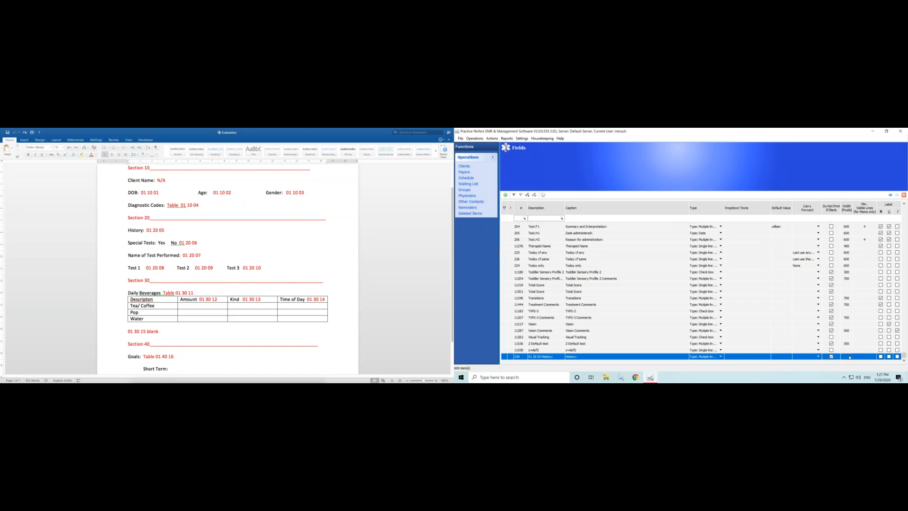
left_click(849, 357)
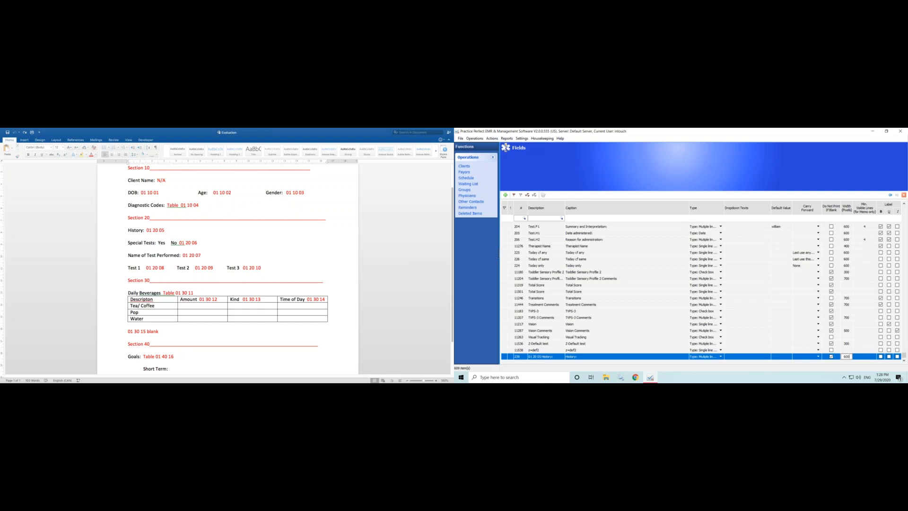
key("BackSpace")
key("BackSpace")
key("Return")
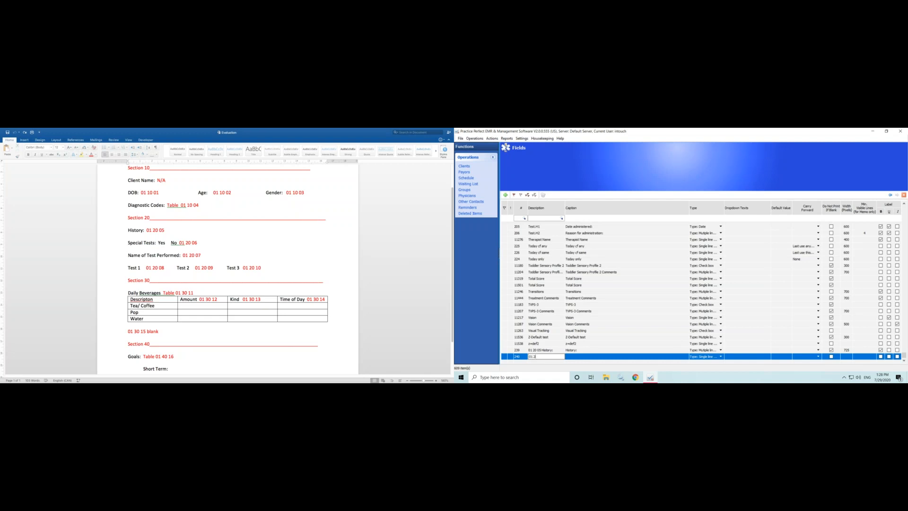
Add a field described as "01 20 06 Special Tests:" with the caption "Special Tests:".
type("Spe")
key("Tab")
type("Se")
type("ec")
type("ial Test")
type("s")
type(":")
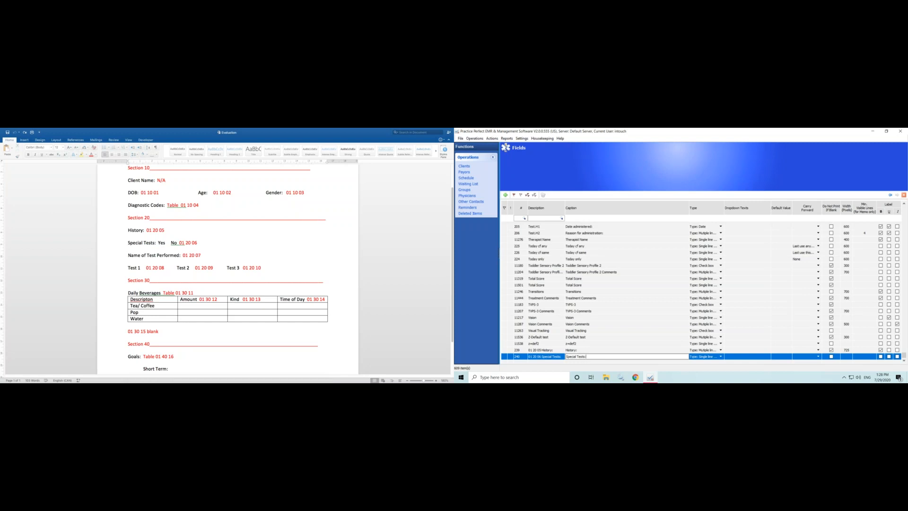
Make the Special Tests field a drop-down with the choices "Yes,No".
left_click(722, 357)
left_click(721, 357)
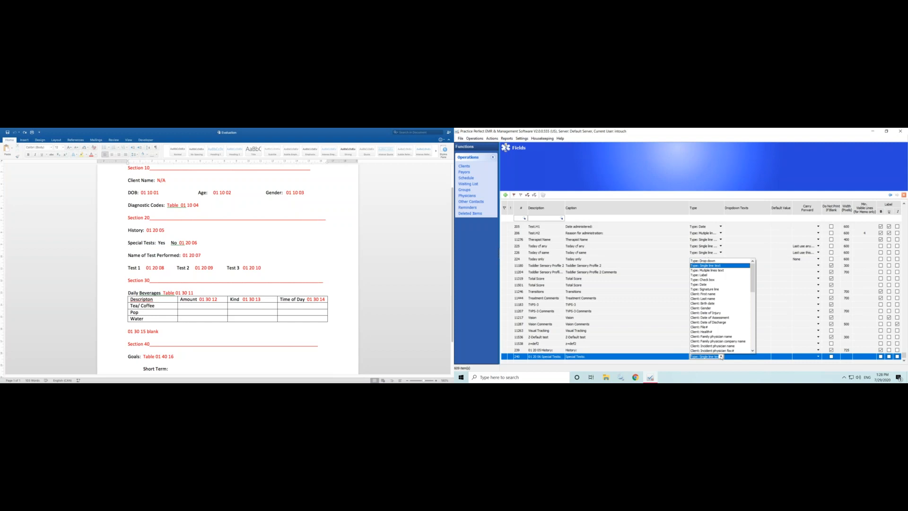
left_click(710, 260)
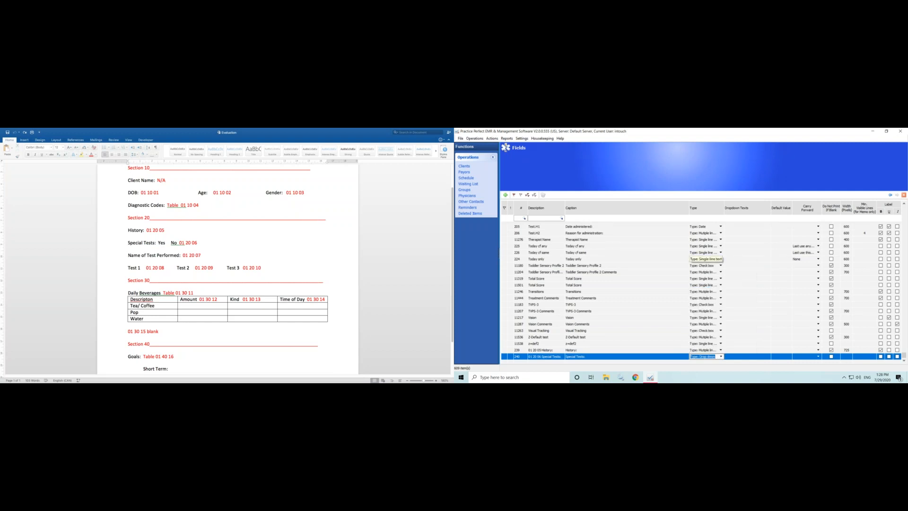
left_click(735, 357)
type("Yes")
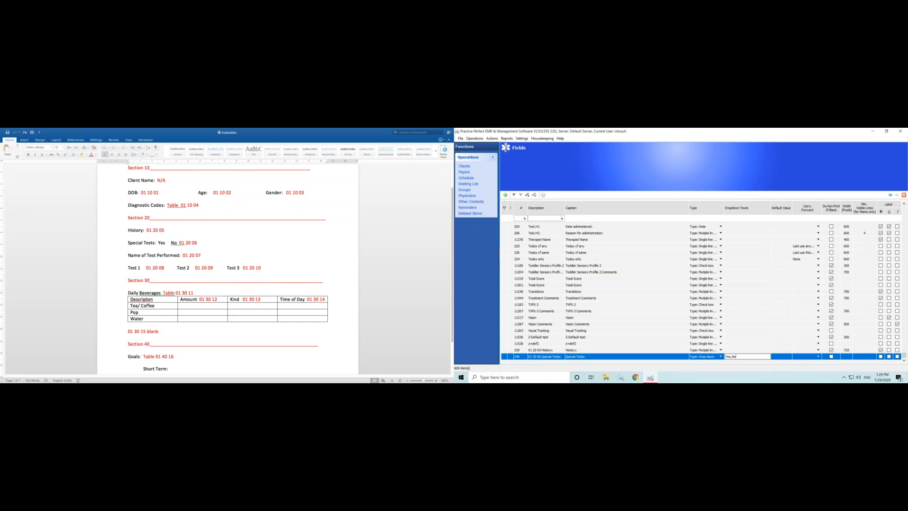
type(",No")
key("Return")
Give the Special Tests field the default value "Choose an option", a width of 600 and a bold label.
type("Choose")
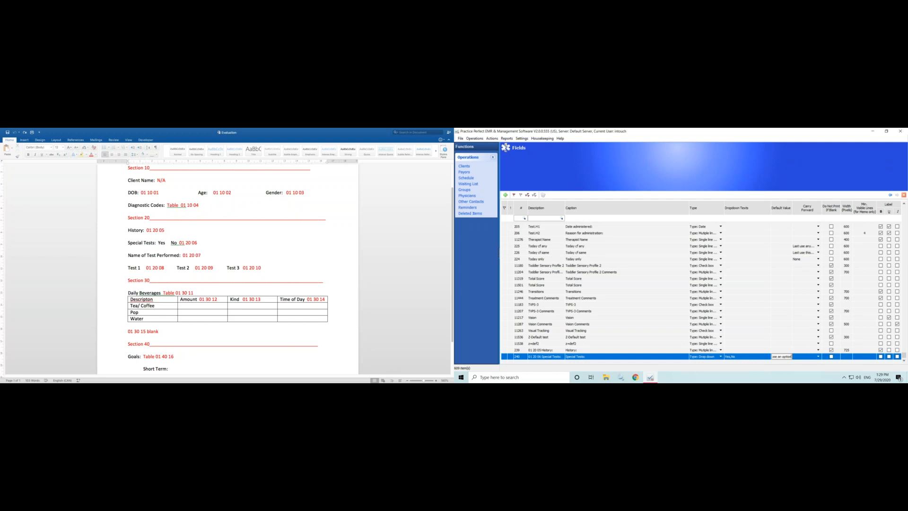
key("Return")
left_click(846, 355)
left_click(881, 357)
Add a field described as "01 20 07 Name of Test Performed:" with the caption "Name of Test Performed:".
left_click(506, 195)
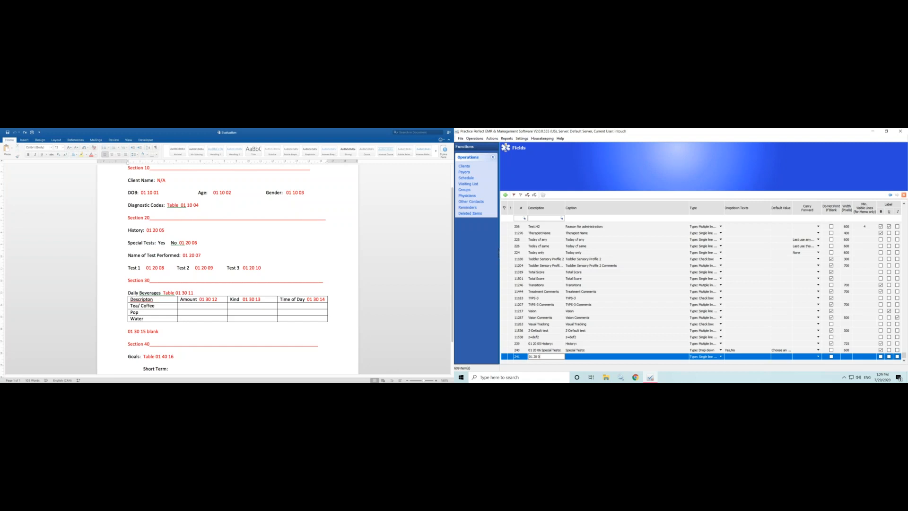
type("01 20 07 Na")
type("me of Test Perform")
type("ed:")
key("Return")
left_click(600, 359)
left_click(578, 357)
key("BackSpace")
key("BackSpace")
key("BackSpace")
key("BackSpace")
key("BackSpace")
key("BackSpace")
key("BackSpace")
key("BackSpace")
key("BackSpace")
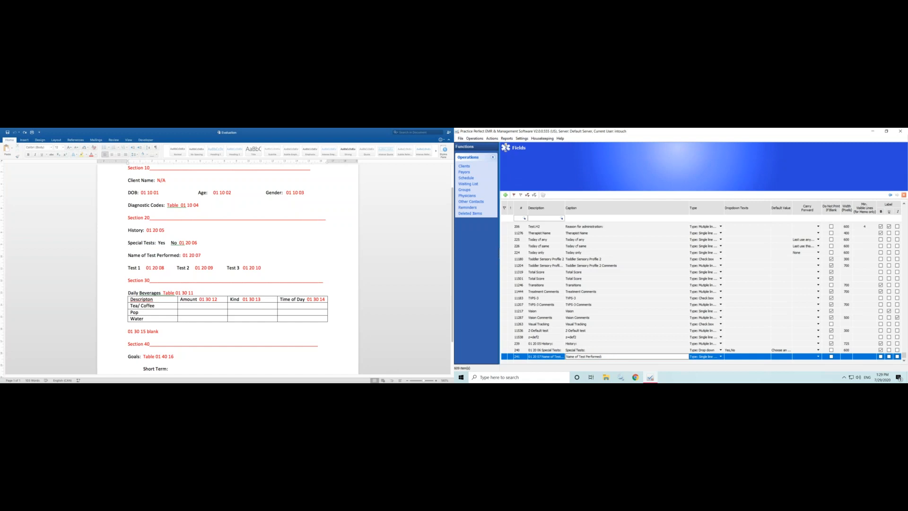
Set the Name of Test Performed field to the Label type with a width of 600 and a bold label.
left_click(721, 356)
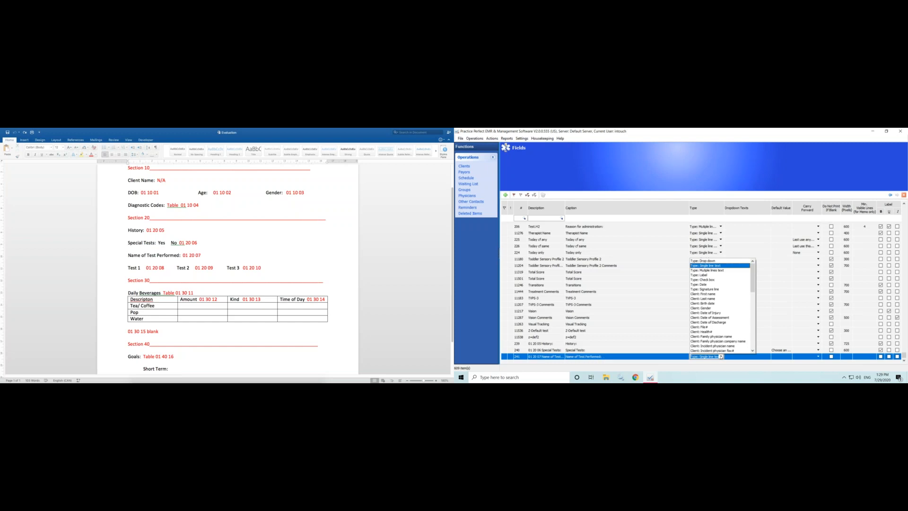
left_click(704, 275)
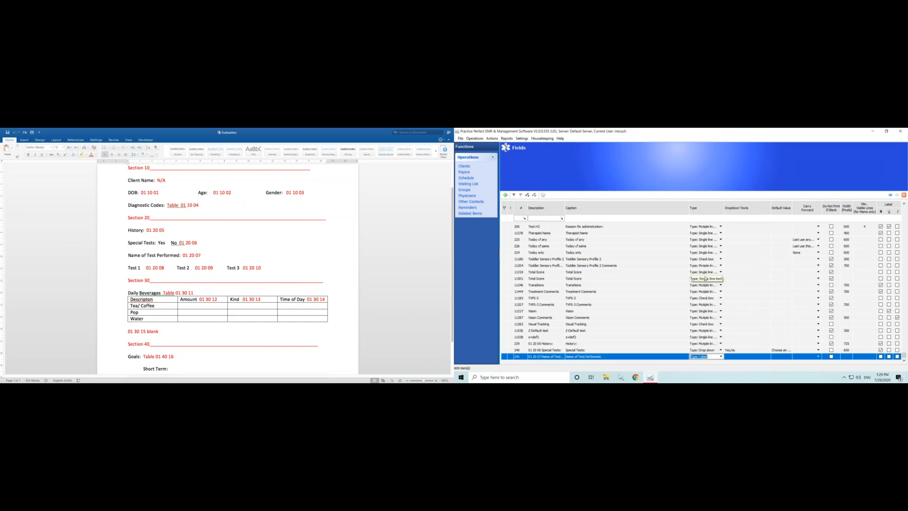
left_click(847, 356)
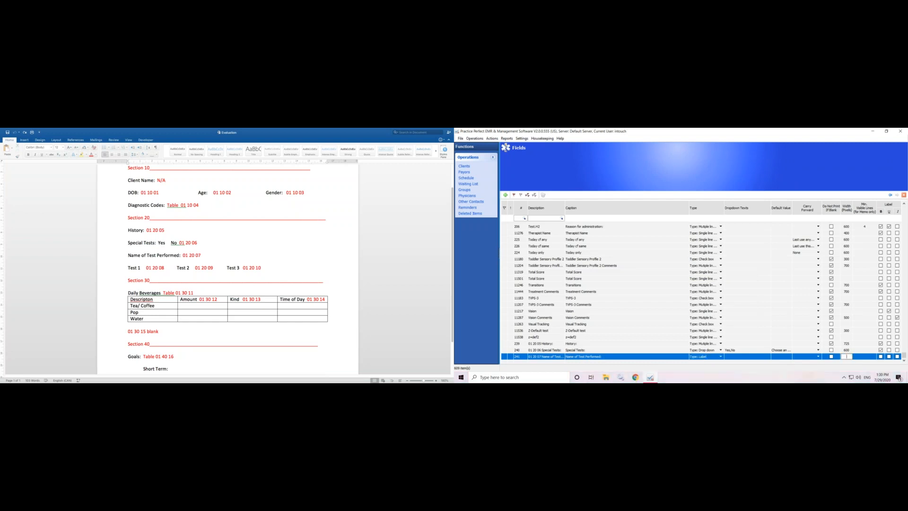
type("600")
left_click(881, 357)
Add a check box field described as "01 20 08 Test 01", captioned "Test 01", with a width of 100.
left_click(505, 194)
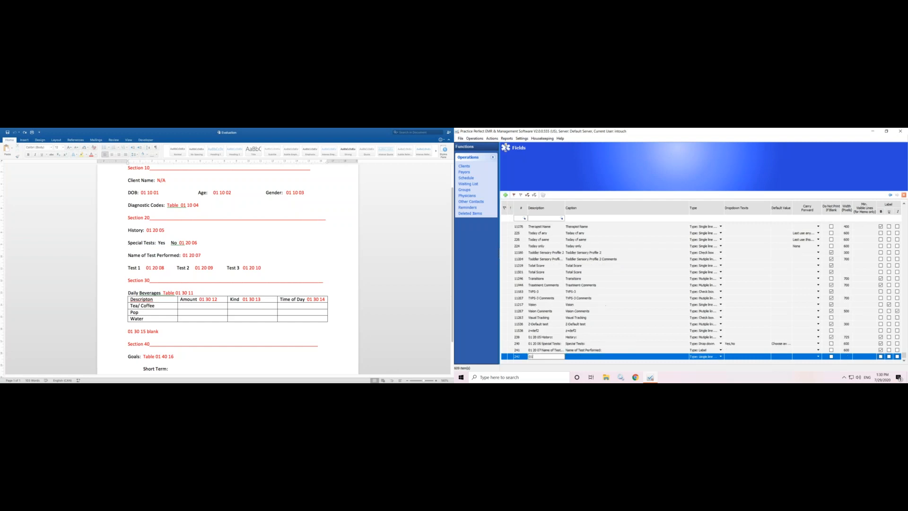
type("01 20 08 Test 01")
key("Tab")
type("T")
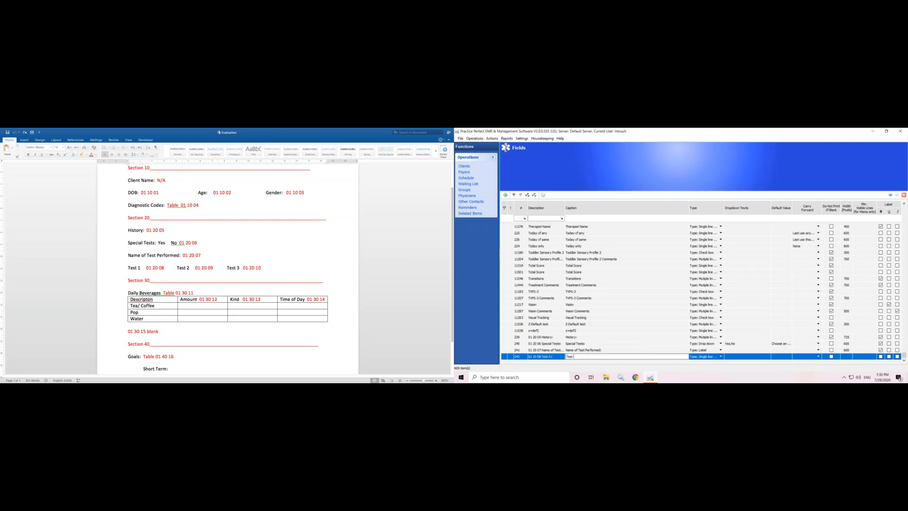
key("Tab")
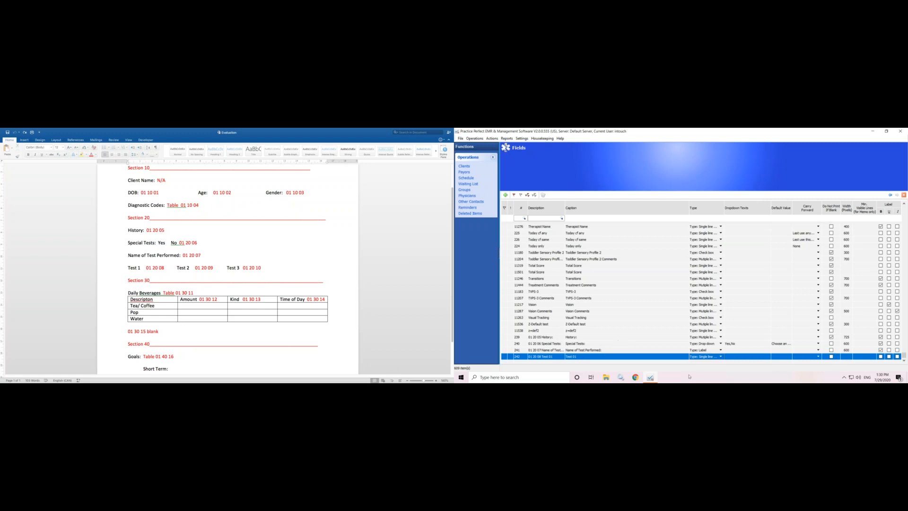
left_click(720, 356)
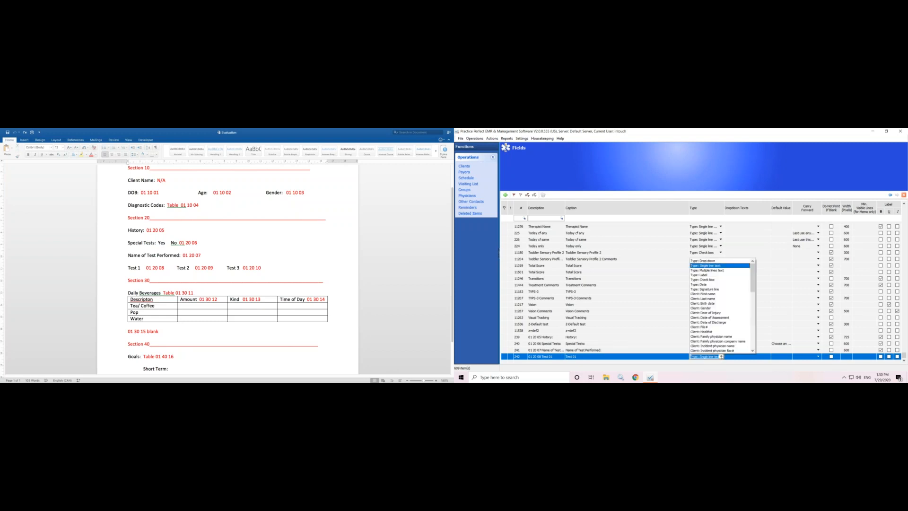
left_click(711, 280)
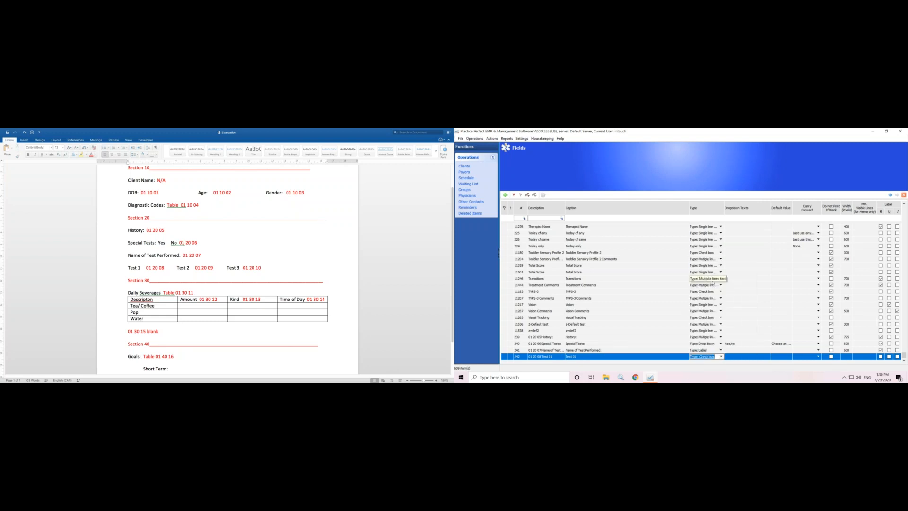
left_click(846, 357)
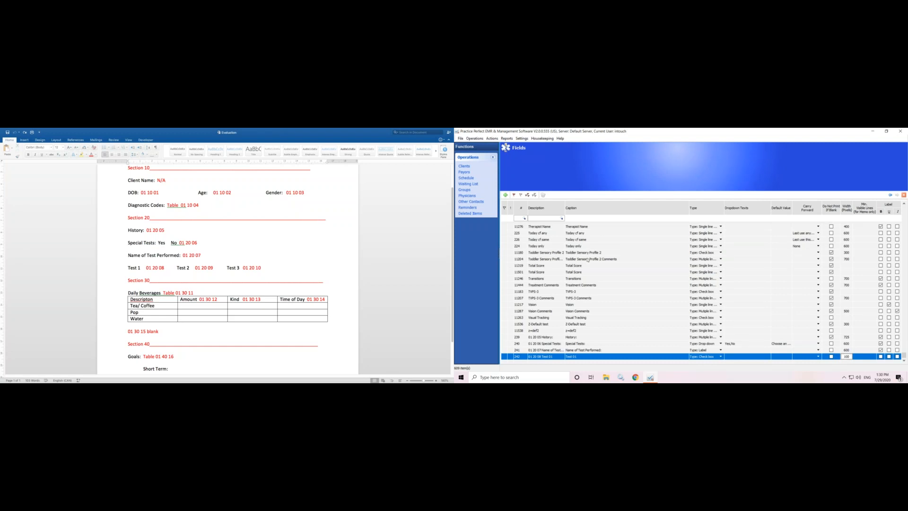
Add check box field "01 20 09 Test 02", captioned "Test 02", width 100, and set both the Test 01 and Test 02 fields not to print if blank.
left_click(506, 196)
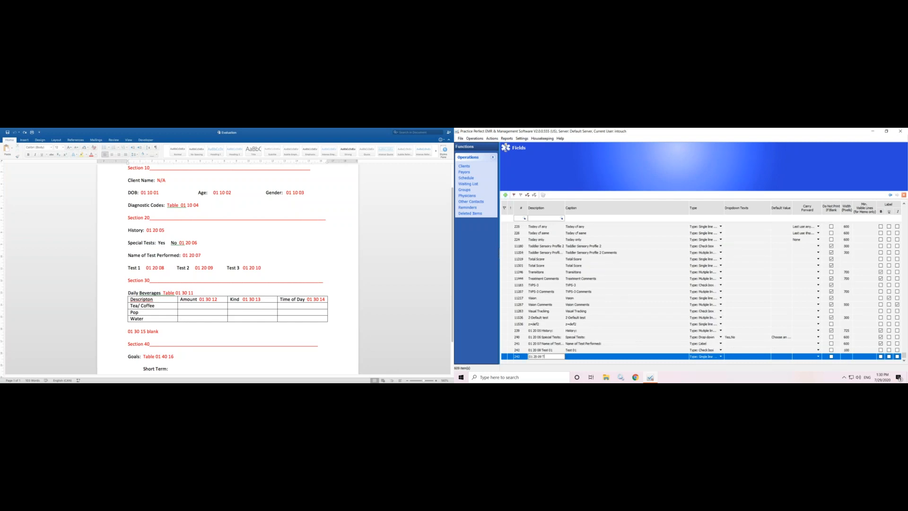
key("Tab")
type("Test")
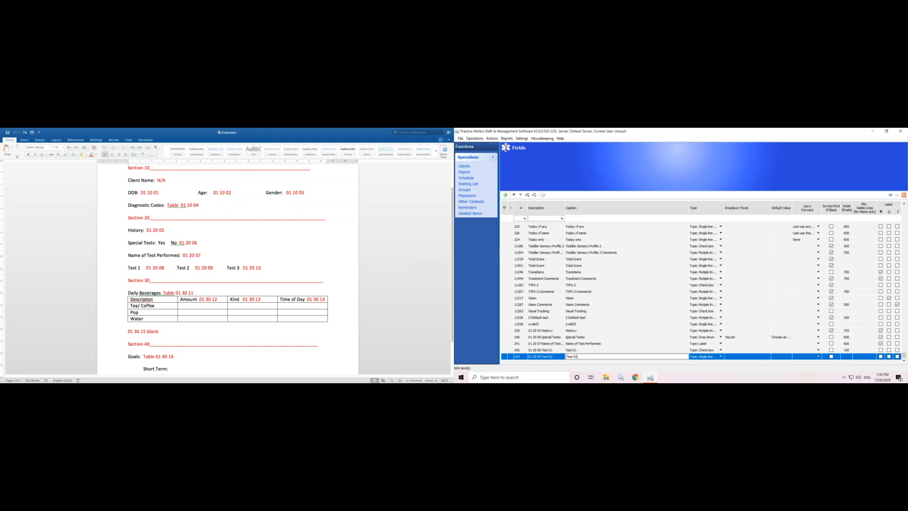
key("Tab")
type("Typ")
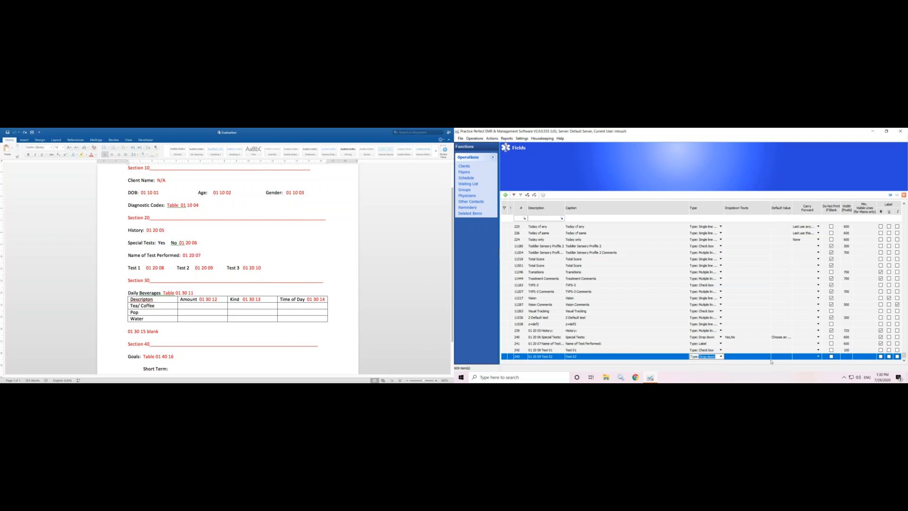
left_click(721, 356)
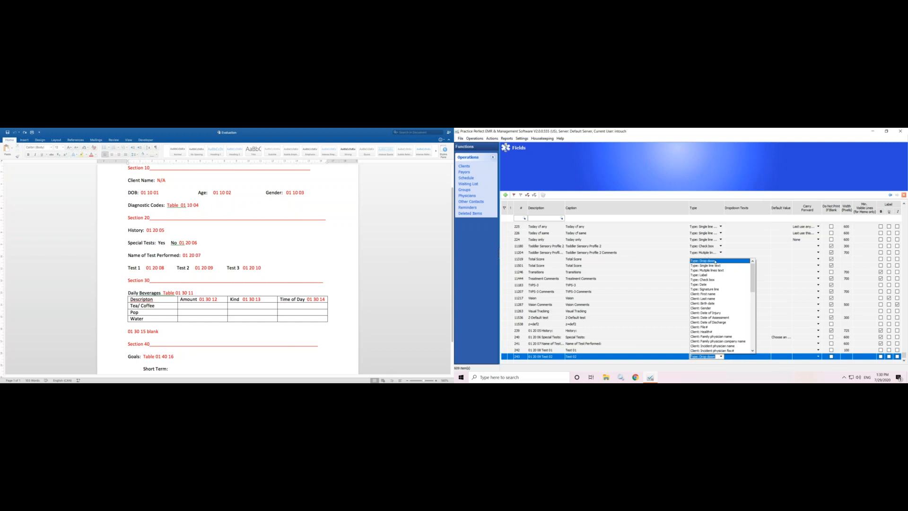
left_click(708, 280)
left_click(846, 357)
type("100")
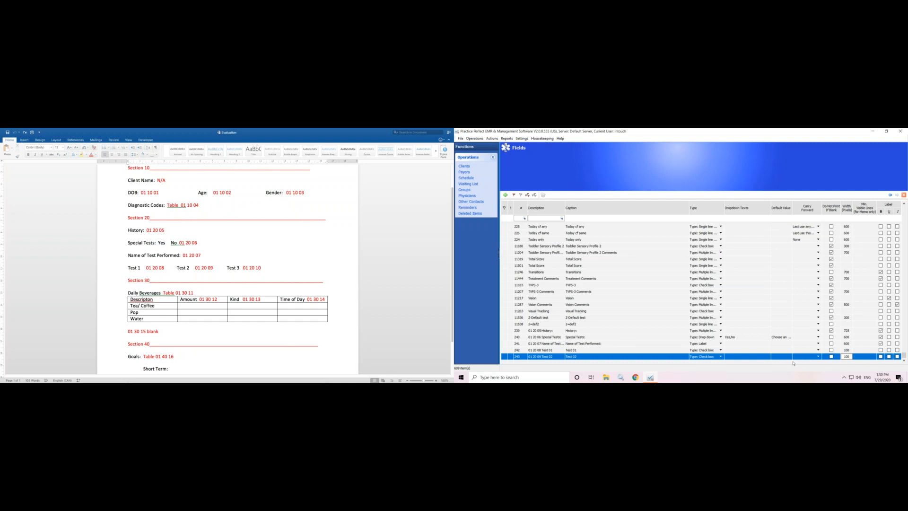
left_click(830, 357)
left_click(830, 349)
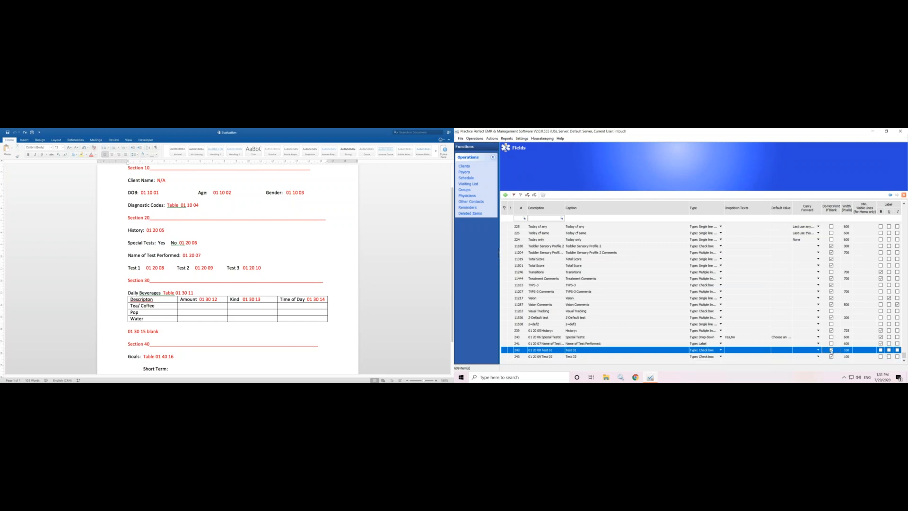
Add check box field "01 20 10 Test 03", captioned "Test 03", with a width of 100 and set not to print if blank.
left_click(506, 195)
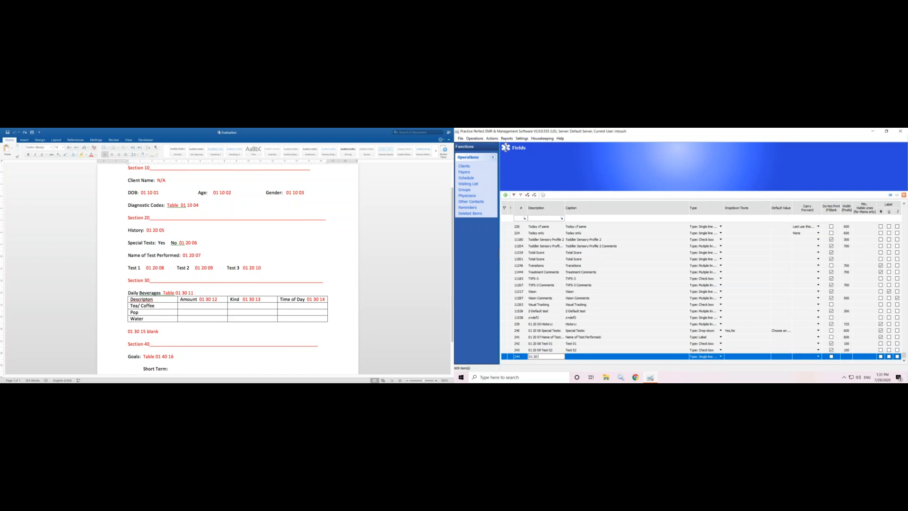
type("01 20 10 Test 03")
key("Tab")
type("Test")
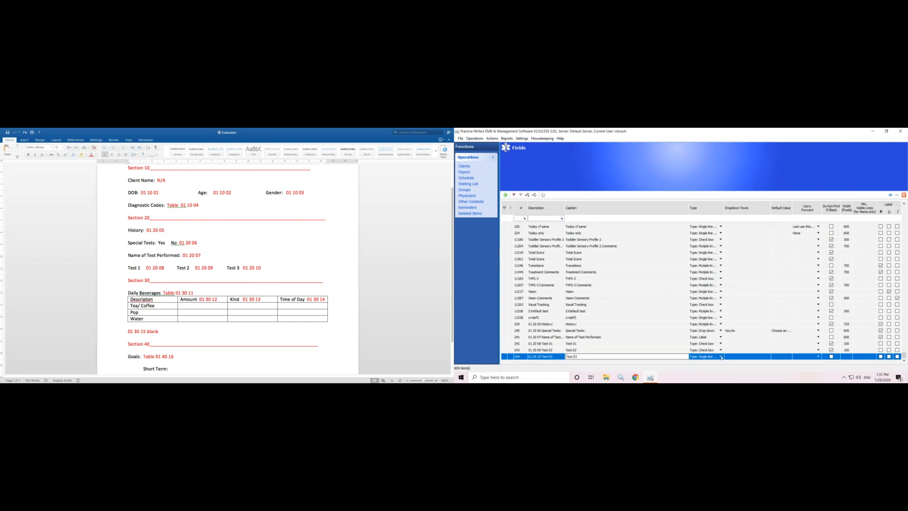
left_click(721, 356)
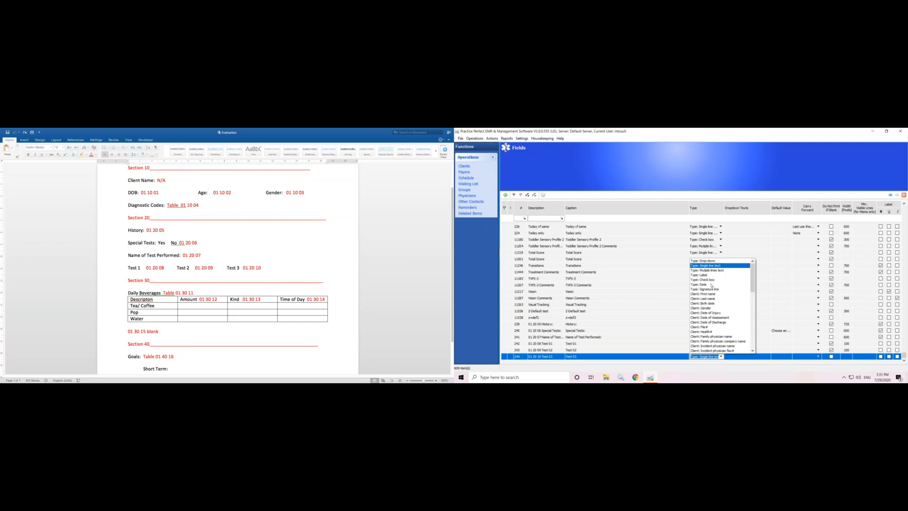
left_click(710, 279)
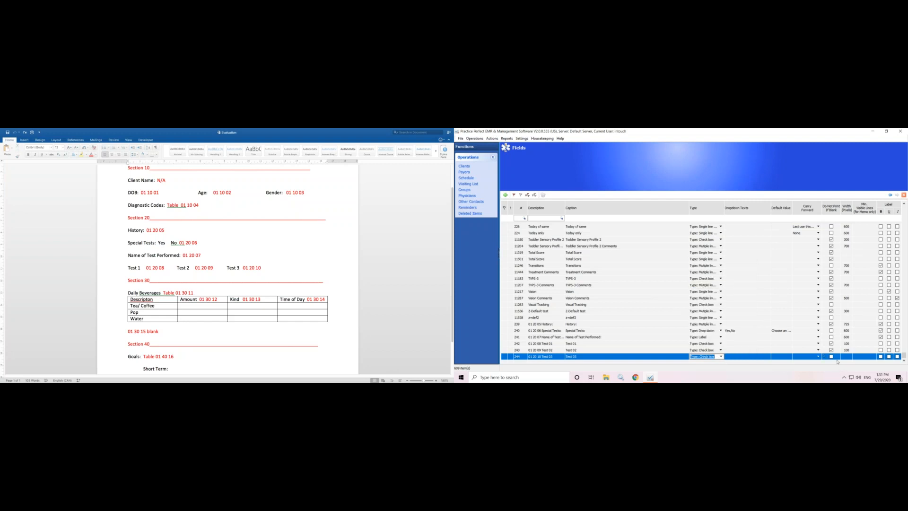
left_click(831, 357)
left_click(846, 357)
left_click(611, 285)
Create a customized document section described as "01 20 History" with the bold display caption "History".
left_click(542, 138)
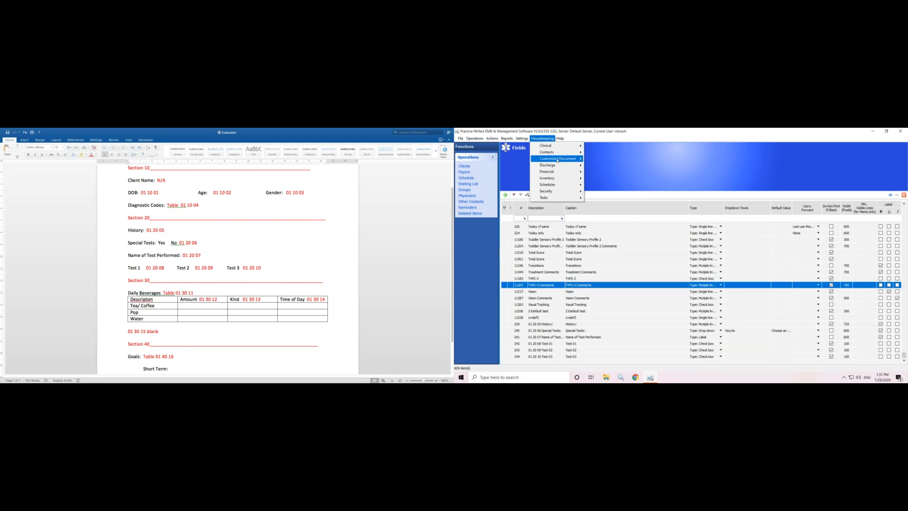
mouse_move(563, 159)
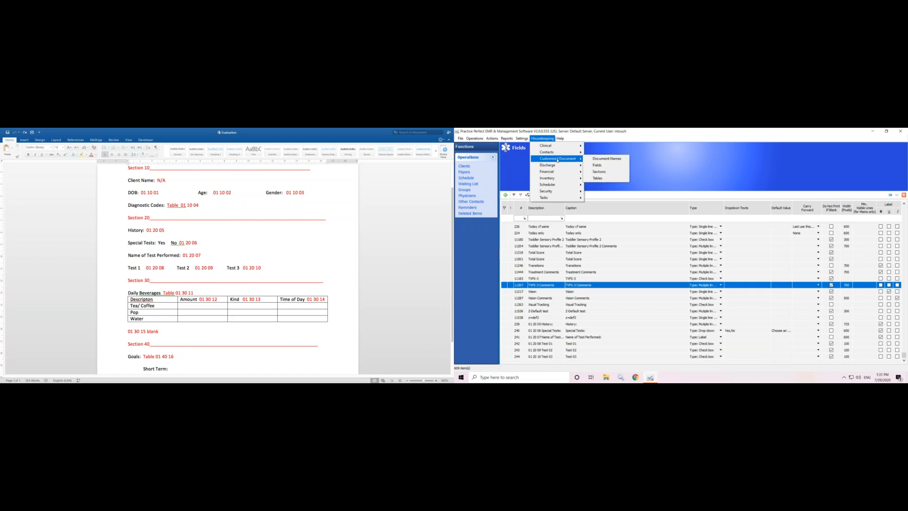
left_click(619, 173)
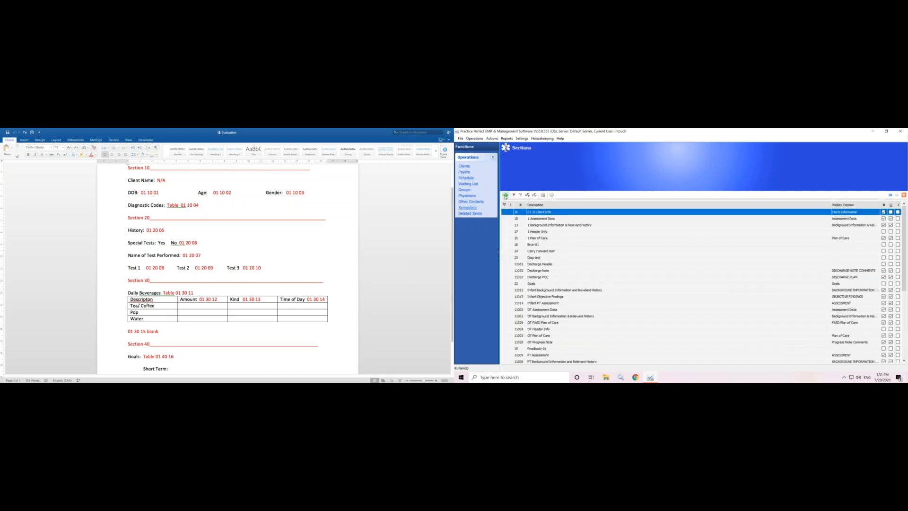
left_click(504, 195)
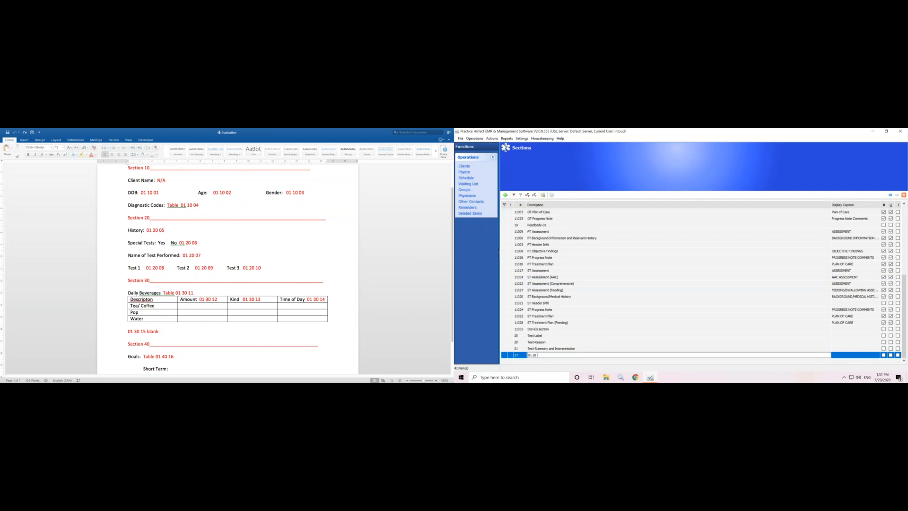
type("01 20 History")
key("Return")
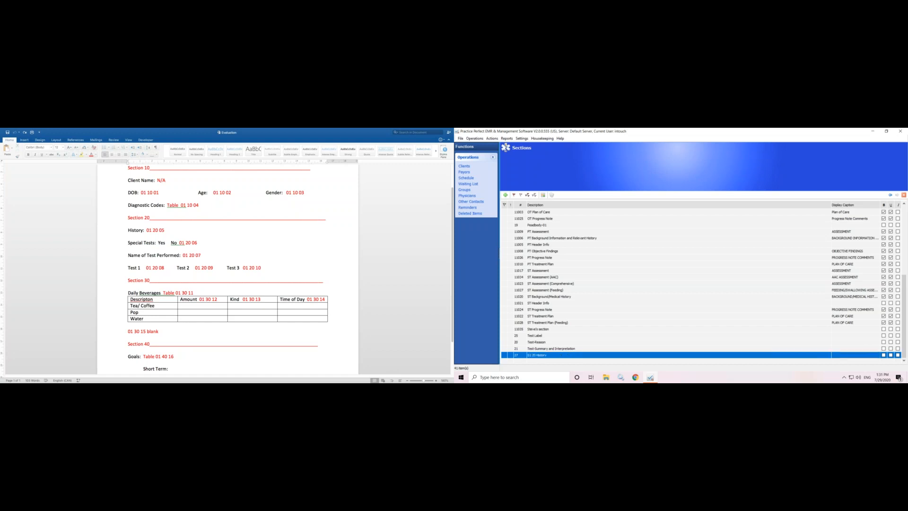
left_click(845, 355)
type("History")
left_click(882, 355)
Assign the History, Special Tests, Name of Test Performed, Test 01, Test 02 and Test 03 fields to the 01 20 History section.
left_click(543, 195)
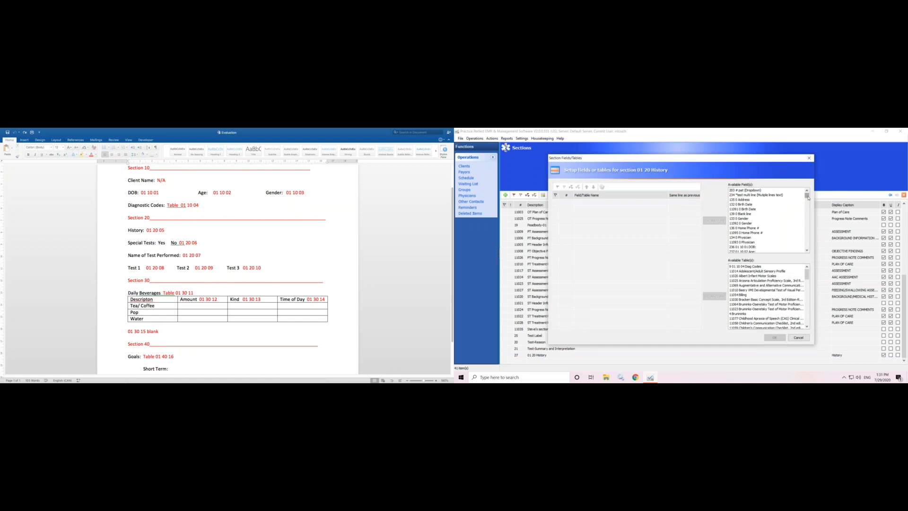
scroll(807, 198, "down", 4)
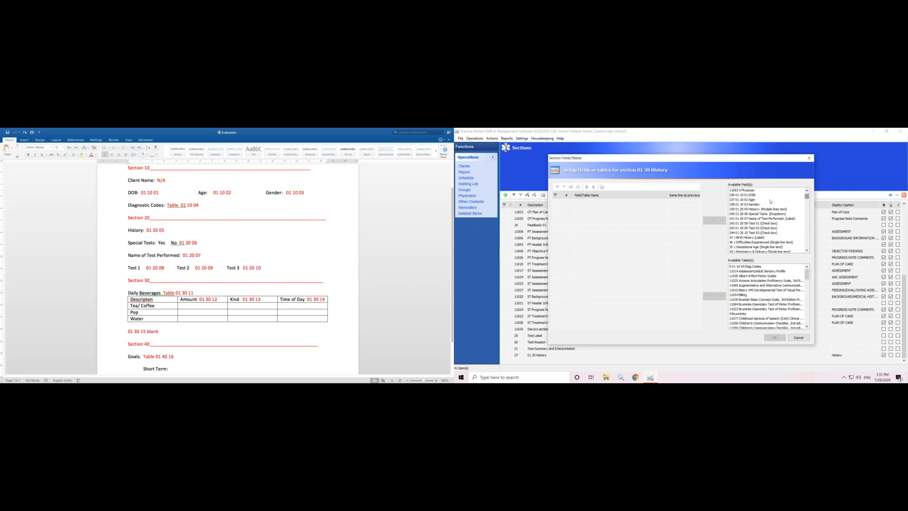
left_click(753, 199)
left_click(753, 195)
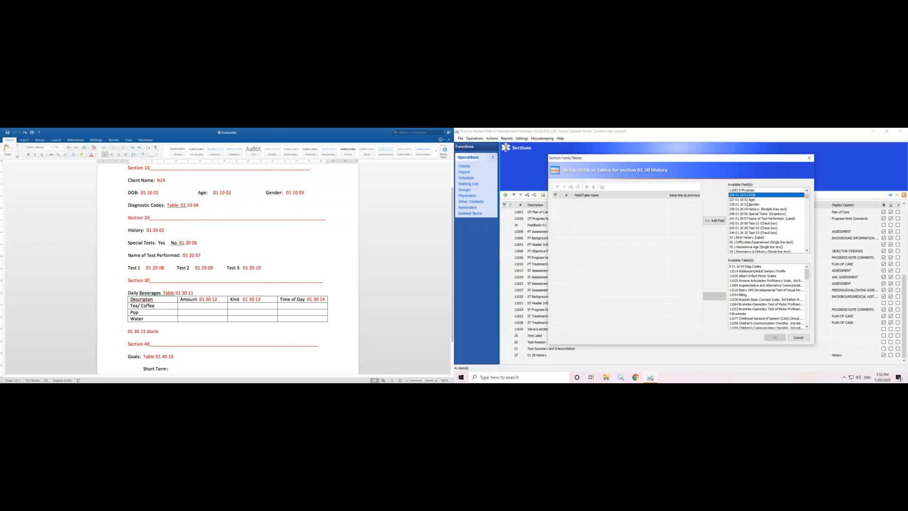
left_click(746, 209)
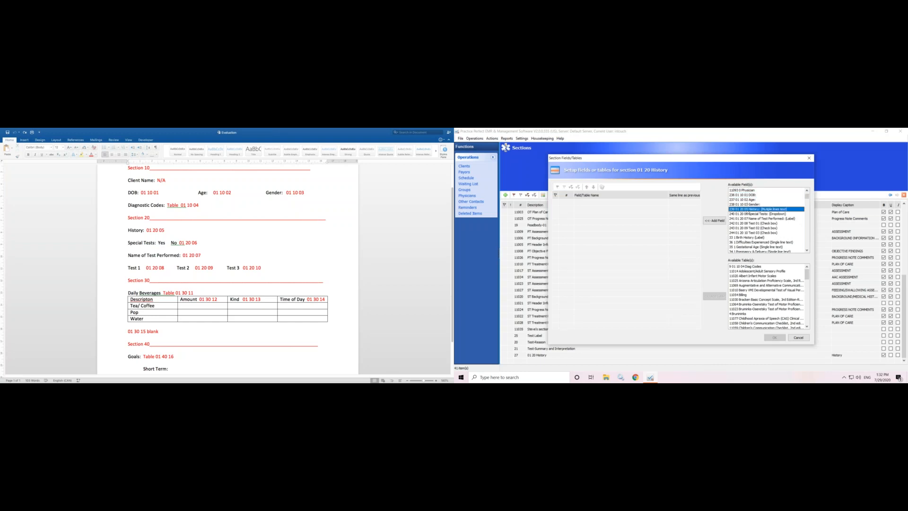
left_click(715, 222)
left_click(715, 221)
left_click(715, 222)
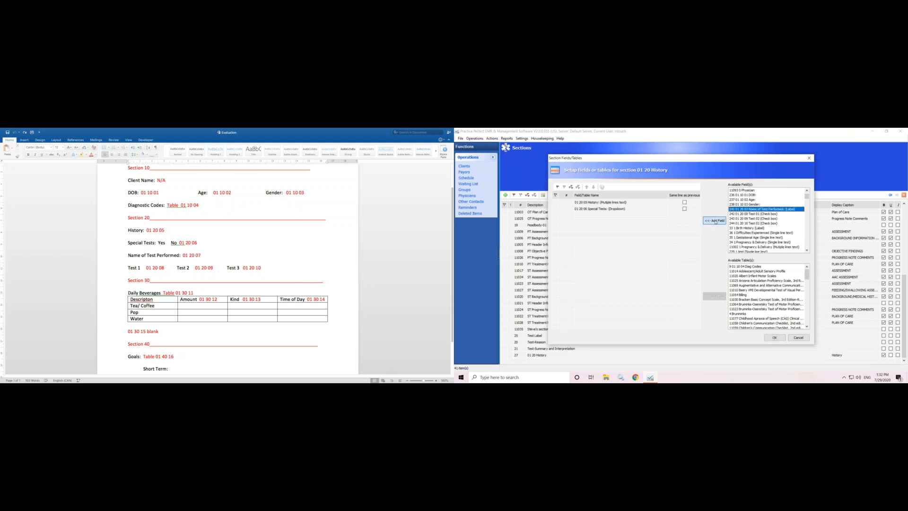
left_click(715, 222)
left_click(715, 221)
left_click(715, 222)
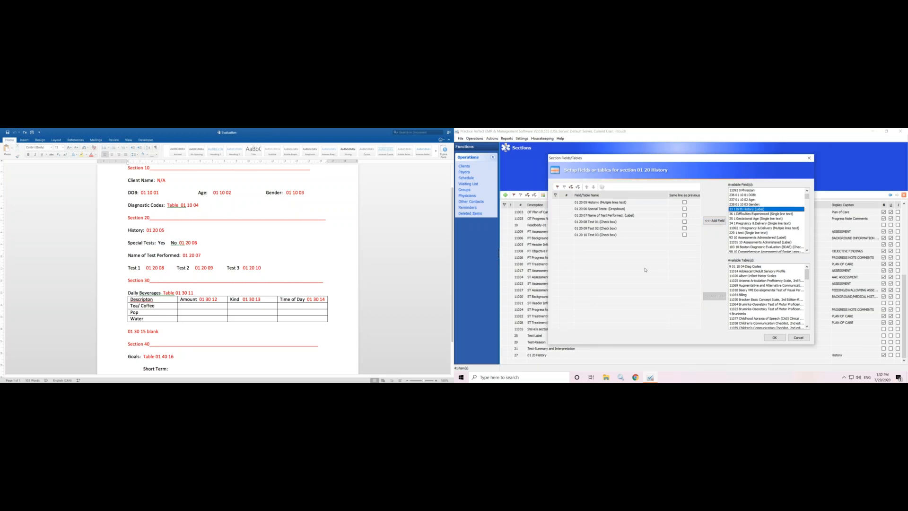
Place the Test 02 and Test 03 check boxes on the same line as the previous field and save the section setup.
left_click(631, 222)
left_click(643, 229)
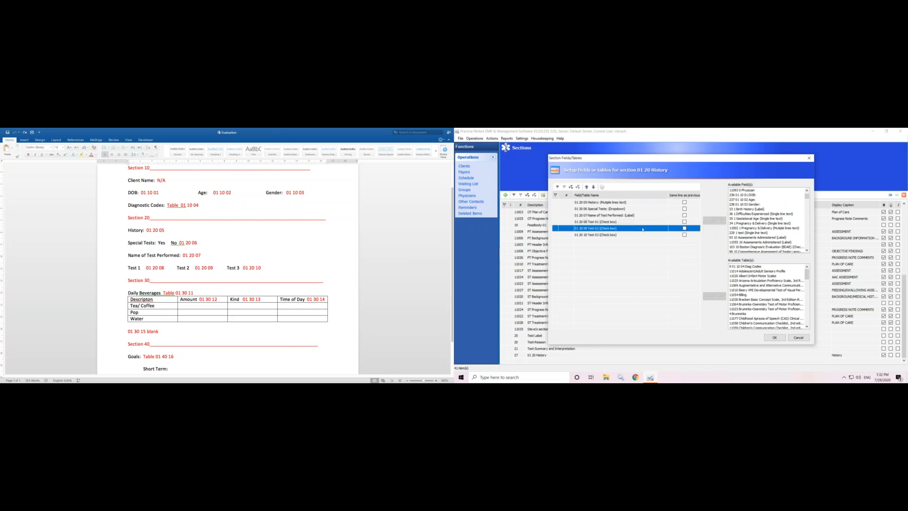
left_click(662, 223)
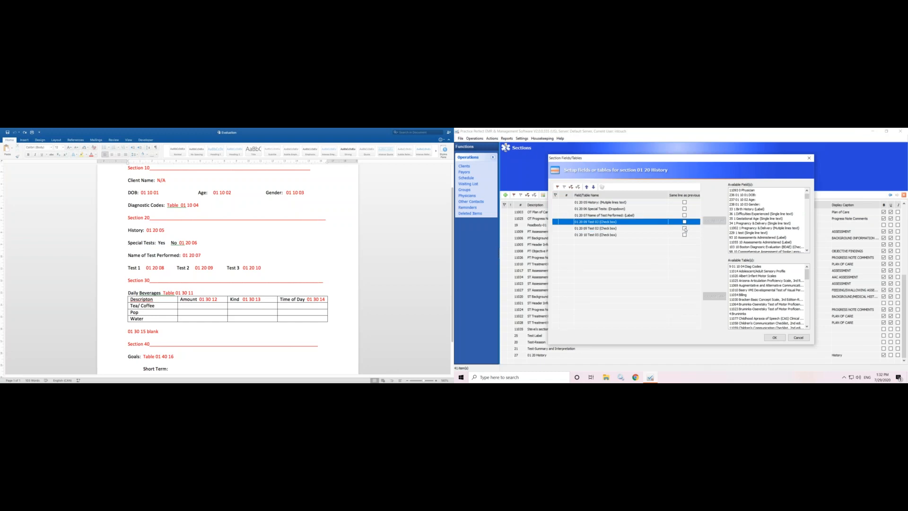
left_click(684, 228)
left_click(684, 234)
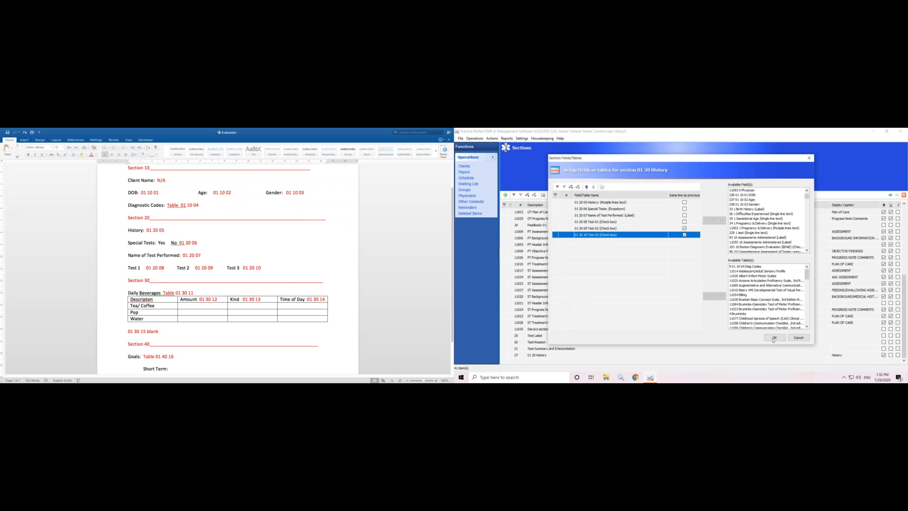
left_click(774, 337)
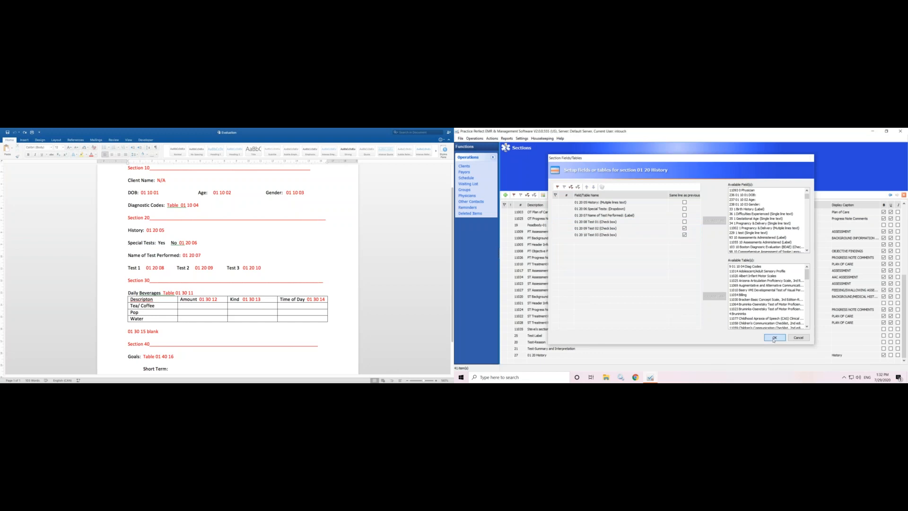
Add the 01 20 History section to the 01 Evaluation document and save its section setup.
left_click(543, 139)
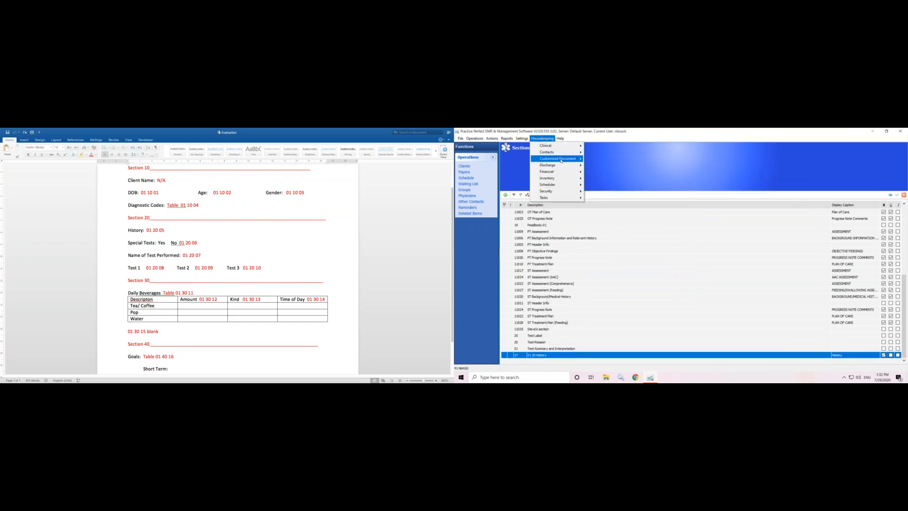
mouse_move(561, 159)
left_click(603, 159)
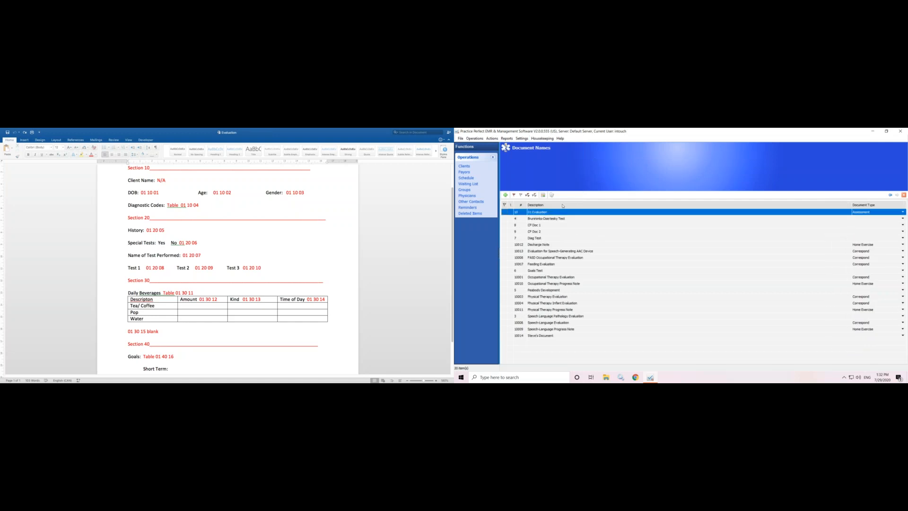
left_click(542, 195)
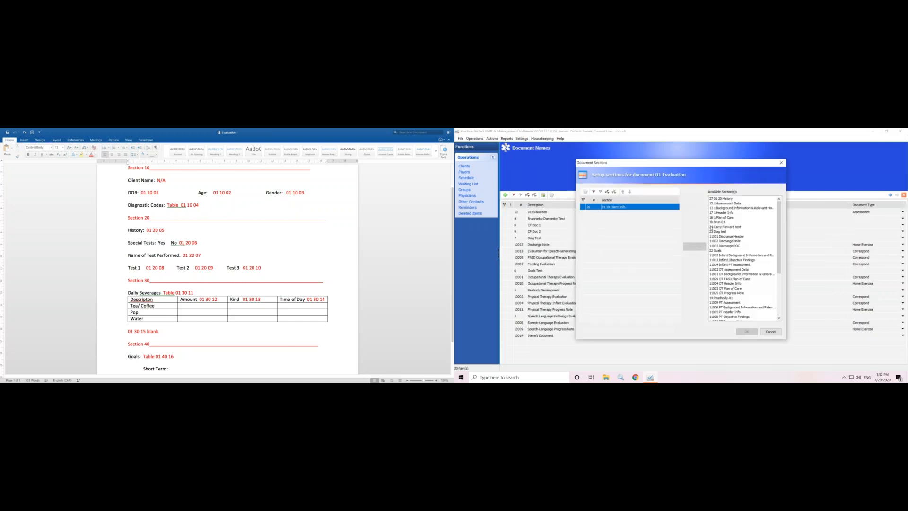
left_click(732, 198)
left_click(700, 246)
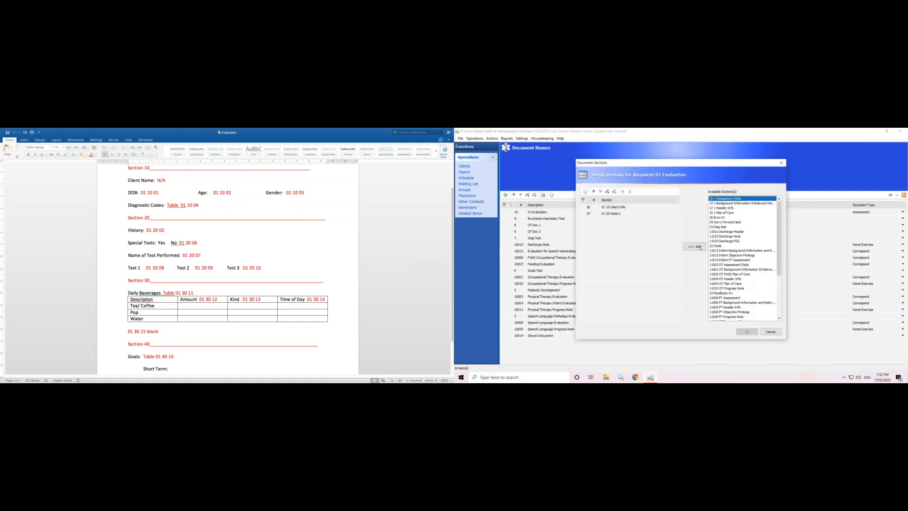
left_click(748, 332)
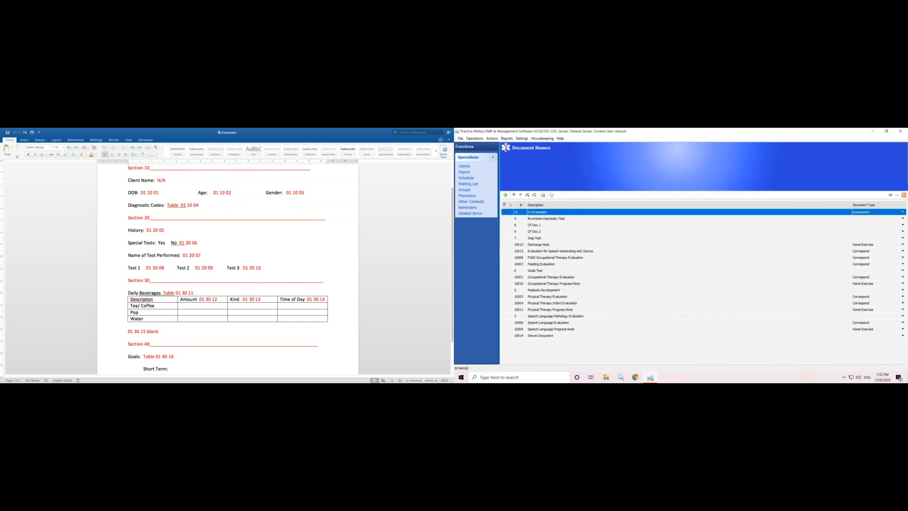
Close the setup lists and return to the client's 01 Evaluation document to view the History section.
left_click(903, 194)
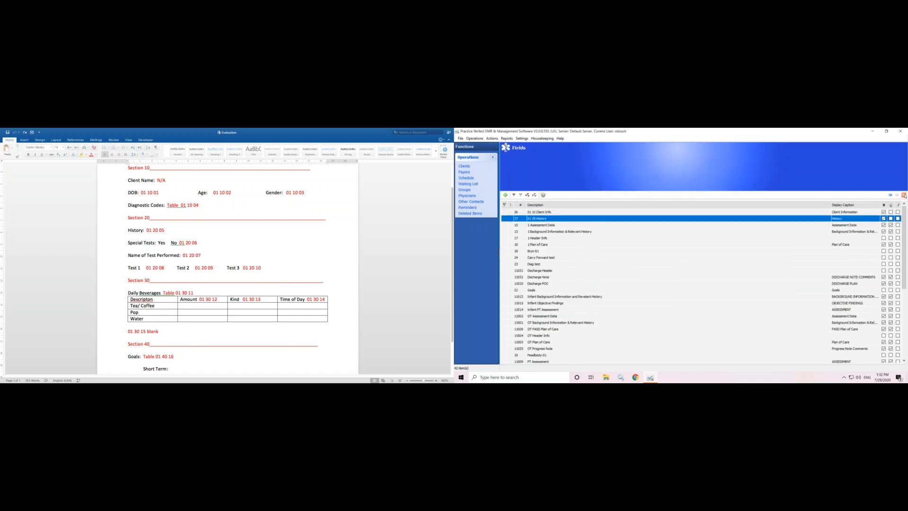
left_click(904, 195)
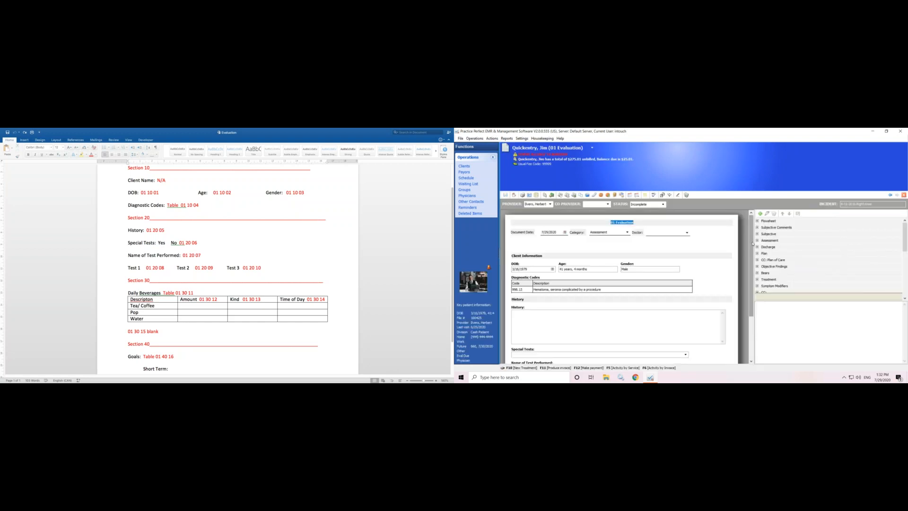
left_click_drag(751, 254, 750, 267)
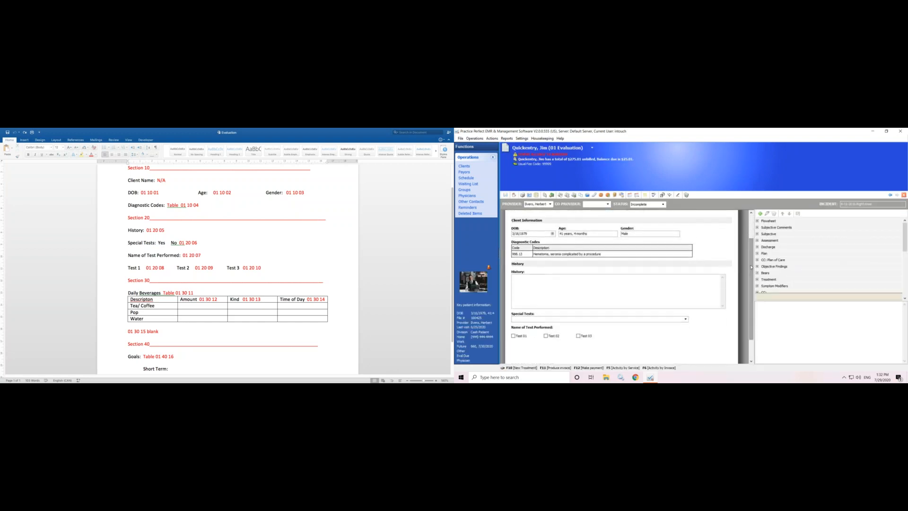
Set Special Tests to Yes and tick Test 01 in the client's evaluation, leaving the History field blank.
left_click(678, 277)
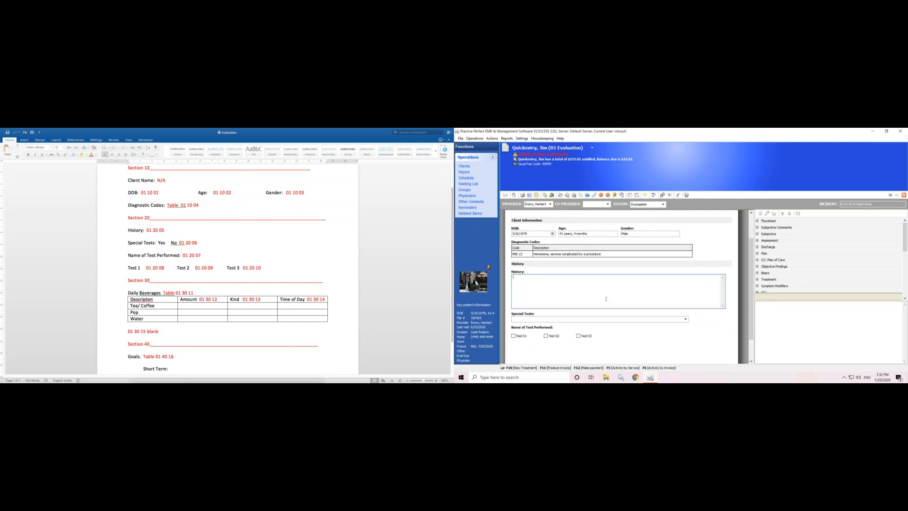
left_click(685, 319)
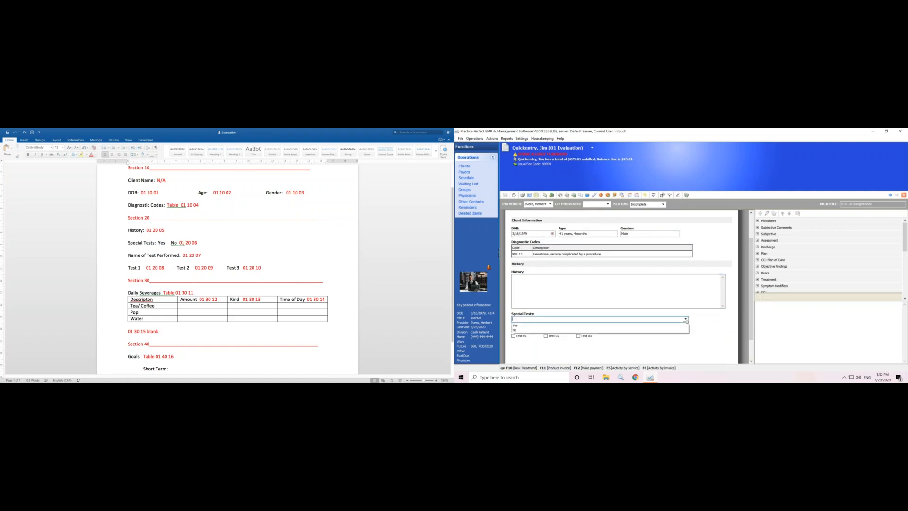
left_click(516, 326)
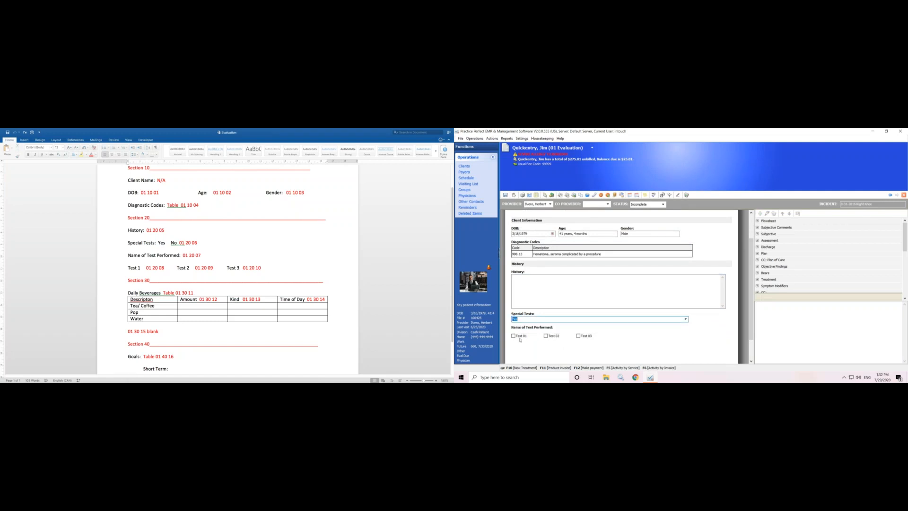
left_click(514, 336)
left_click(523, 289)
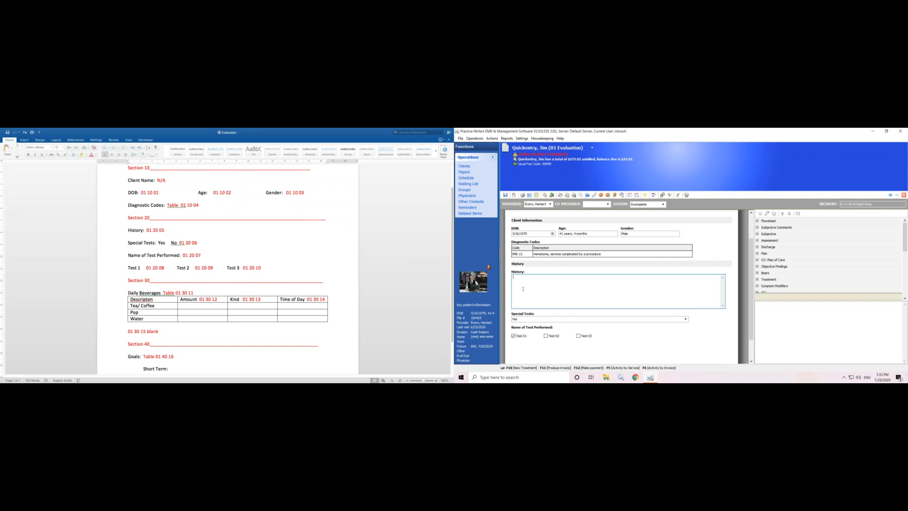
Preview the printout of the 01 Evaluation document, then return to the document's History field.
left_click(522, 195)
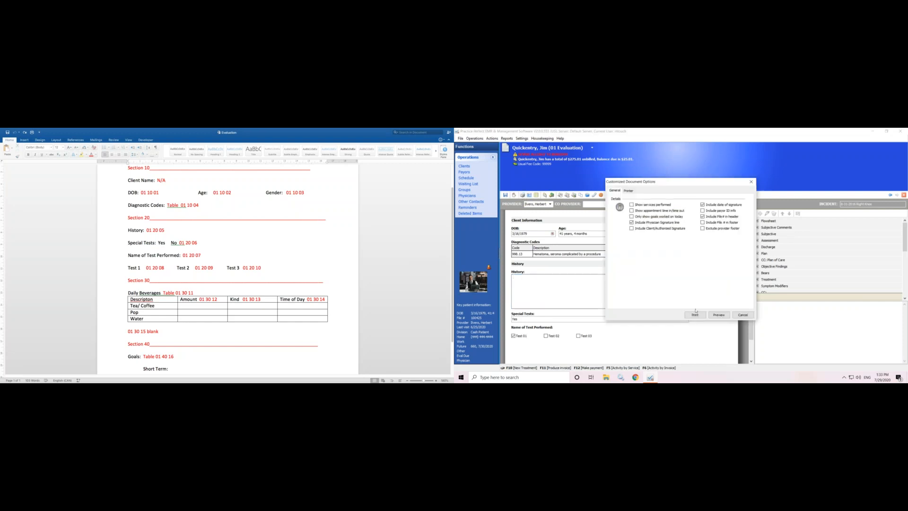
left_click(717, 316)
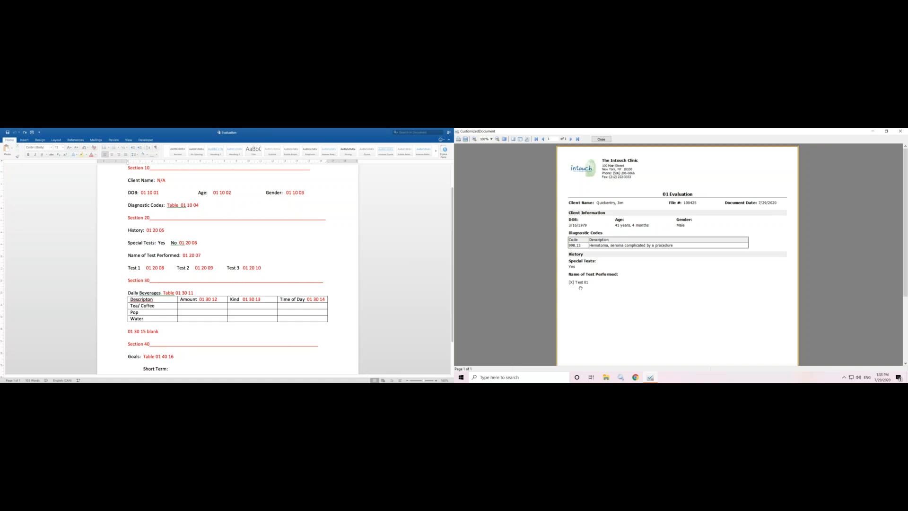
left_click(601, 139)
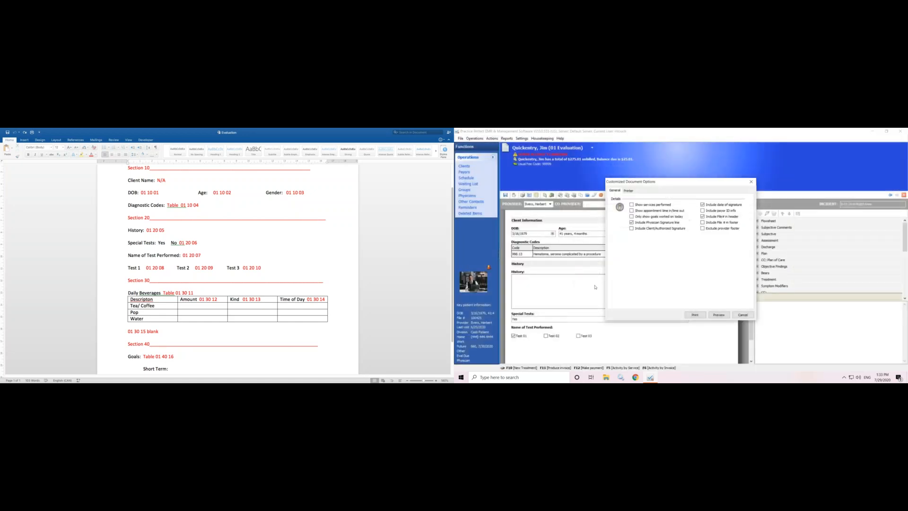
left_click(743, 314)
left_click(566, 309)
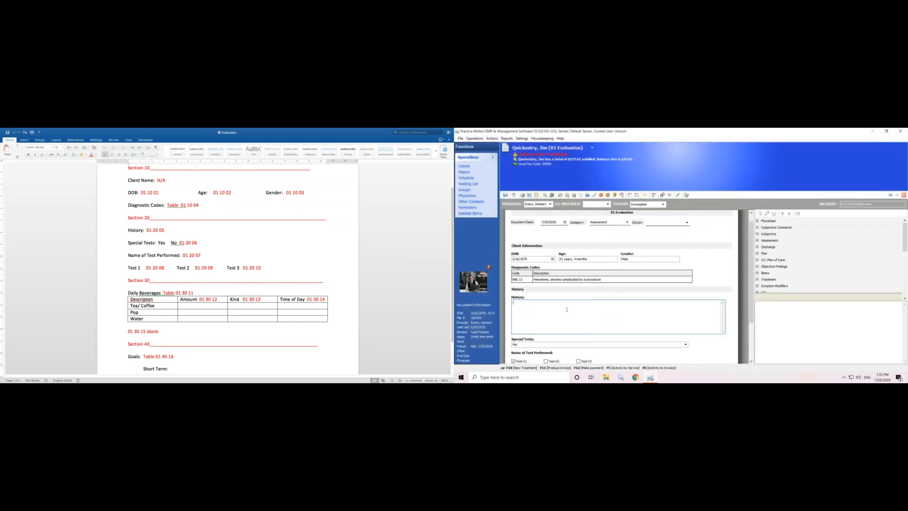
Fill the History field with the Assessment phrase "Does not like to be assessed" and the phrase referring to the Medical History form.
left_click(757, 240)
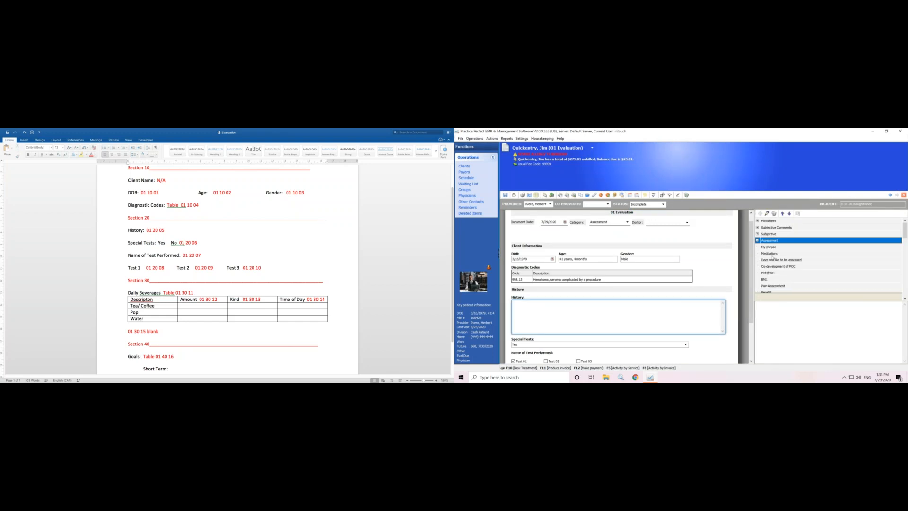
left_click_drag(781, 260, 581, 328)
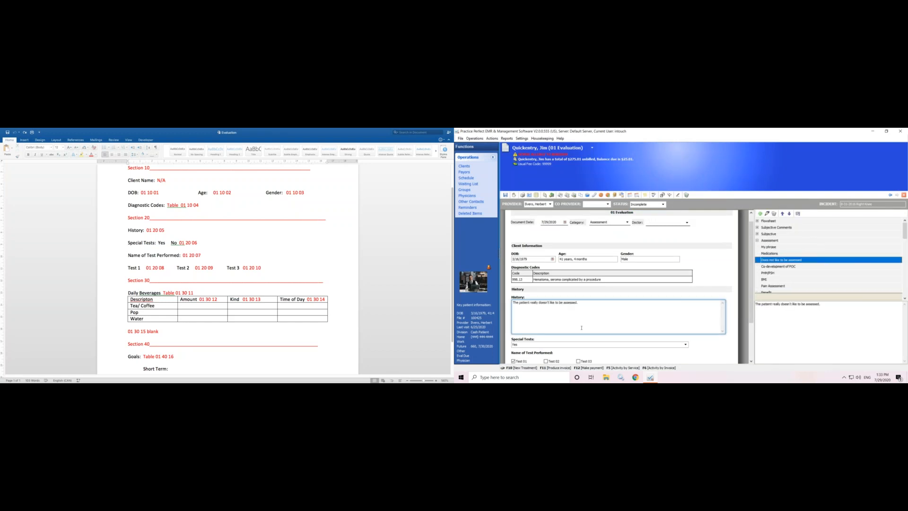
left_click(585, 303)
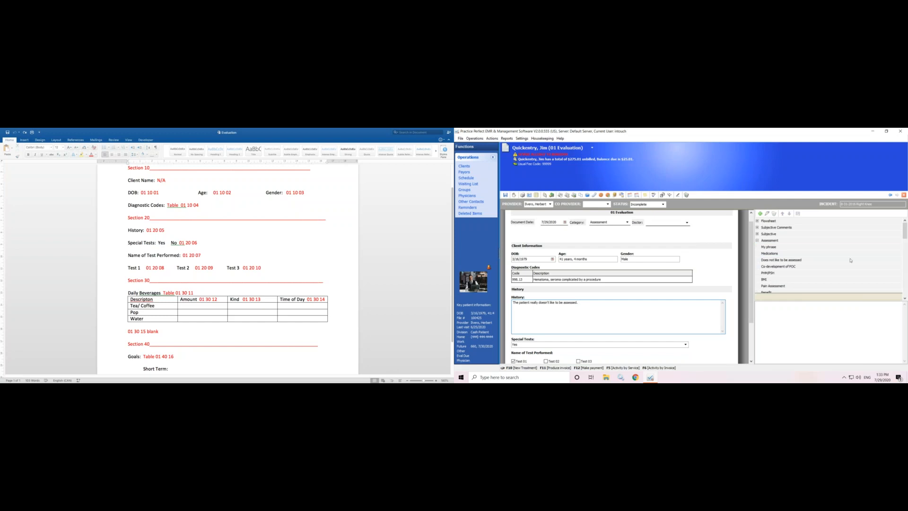
left_click_drag(774, 273, 641, 320)
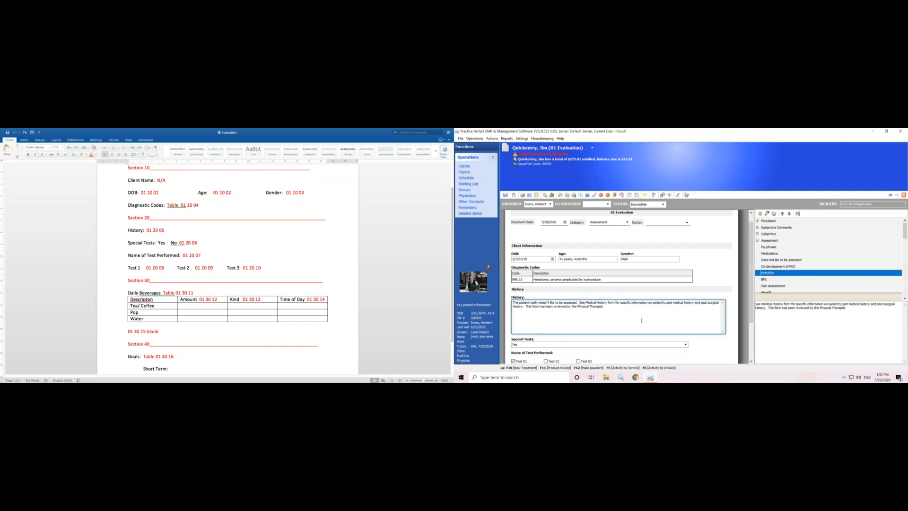
Preview the 01 Evaluation printout with the filled History section, check sections 30 and 40 of the Word template, and close the preview and print options.
left_click(522, 194)
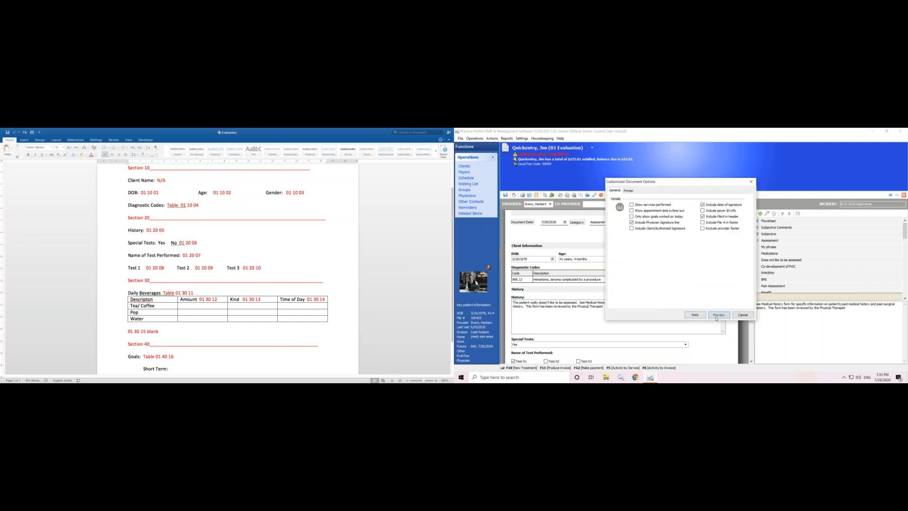
left_click(715, 318)
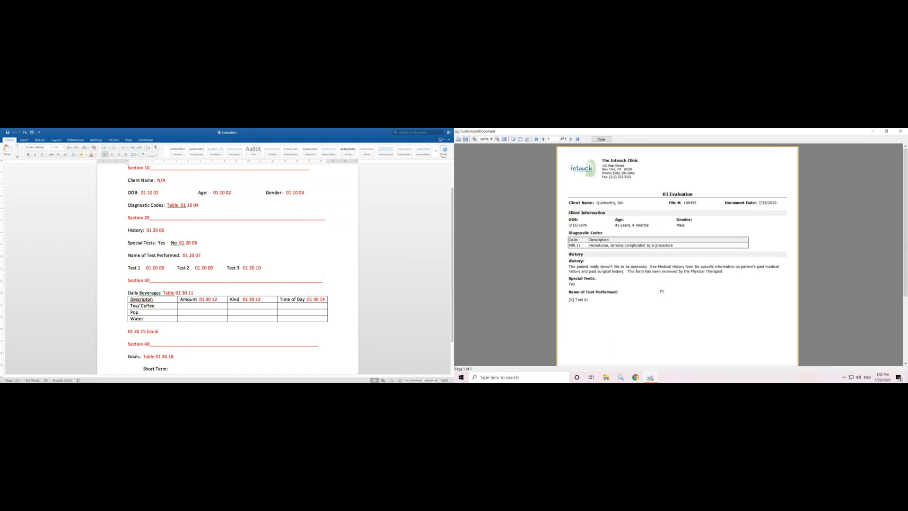
scroll(315, 284, "down", 3)
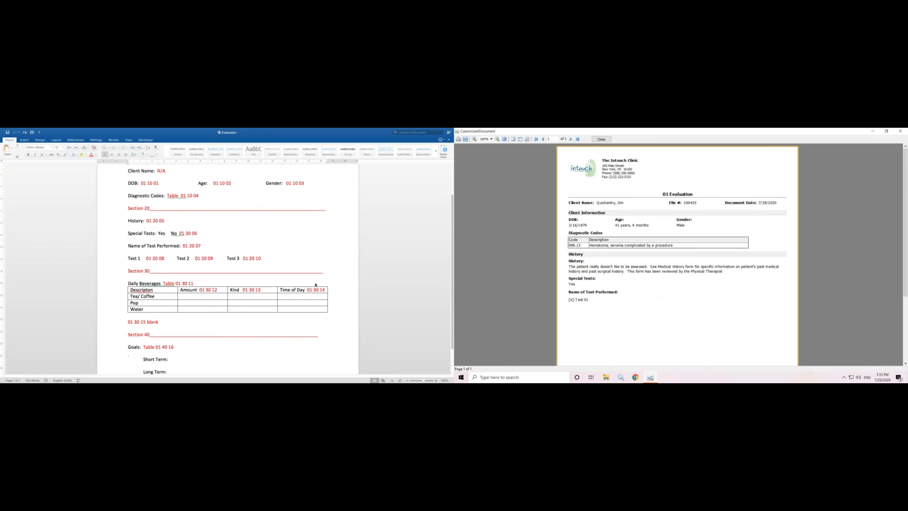
scroll(315, 284, "up", 1)
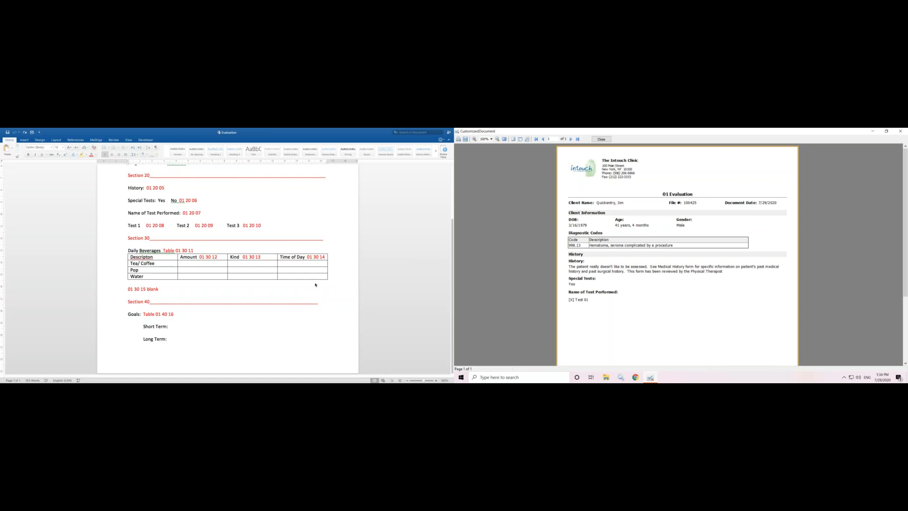
left_click(603, 139)
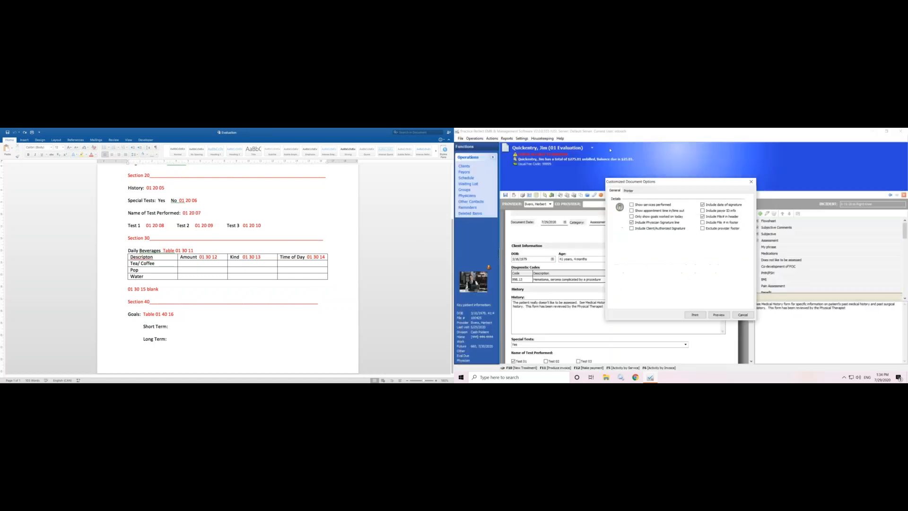
left_click(741, 315)
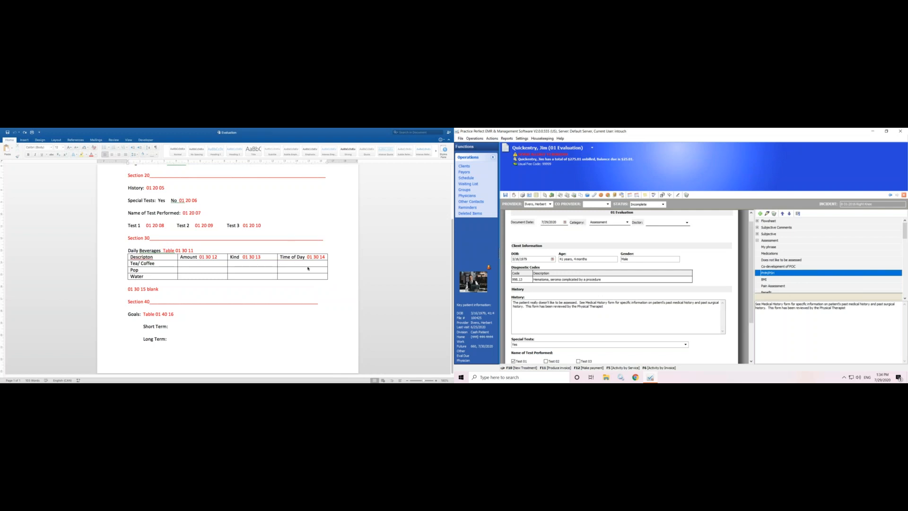
Open the customized document Fields list and create the field "01 30 12 Amount" with the caption "Amount".
left_click(168, 252)
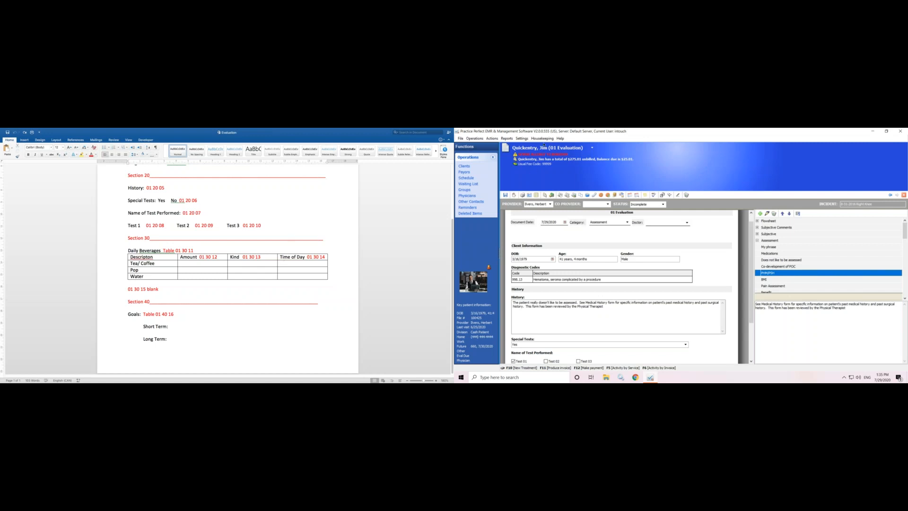
left_click(542, 138)
mouse_move(562, 158)
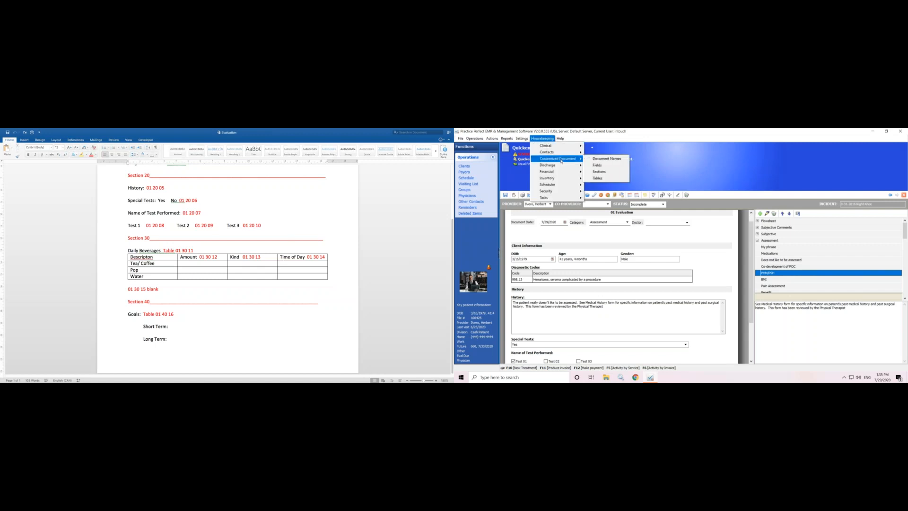
left_click(610, 165)
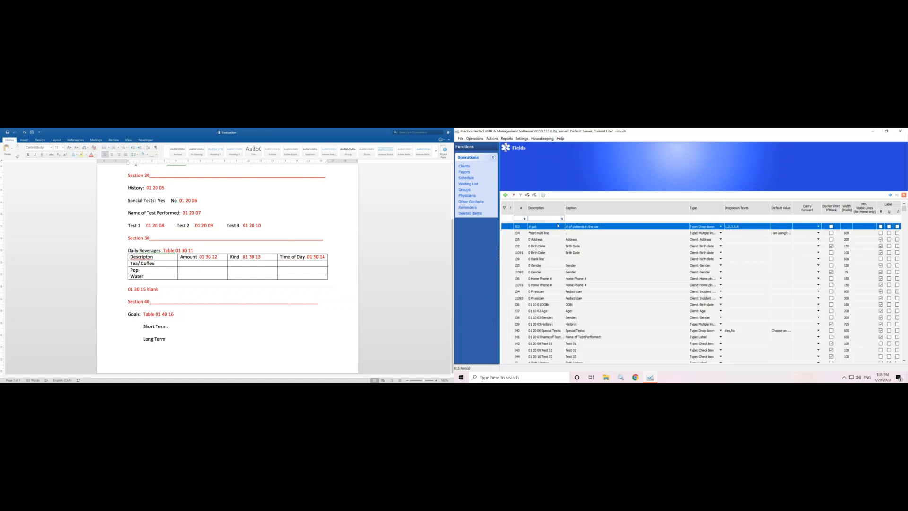
left_click(505, 195)
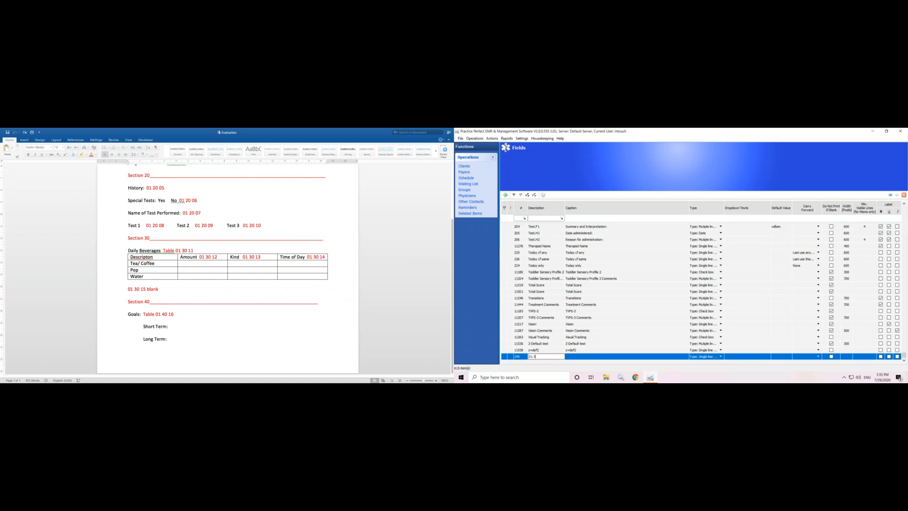
type("01 30 12 Amount")
key("Tab")
type("Amou")
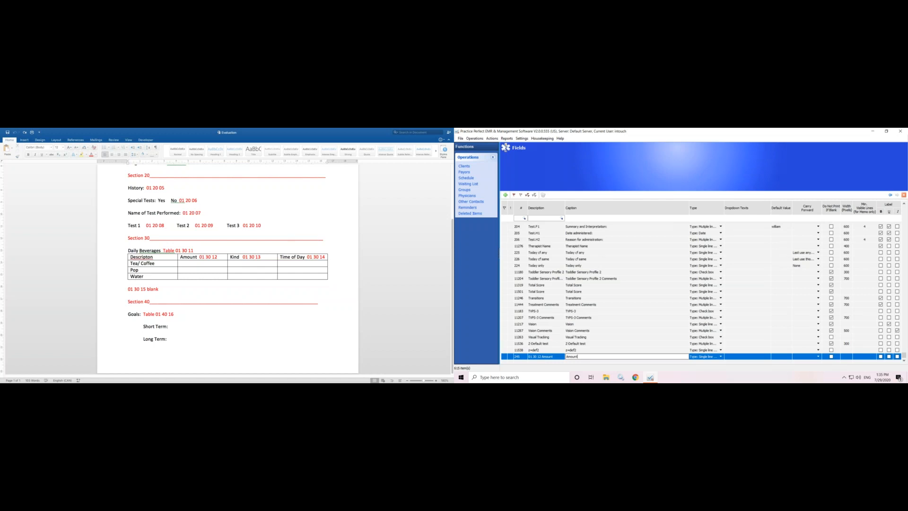
Create the field "01 30 13 Kind" with the caption "Kind".
left_click(505, 195)
type("01 30 13")
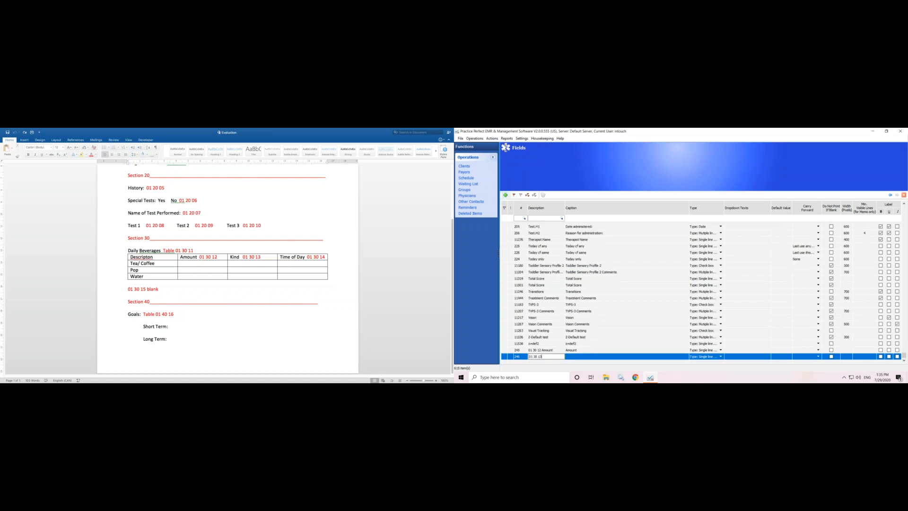
type(" Kind")
key("Tab")
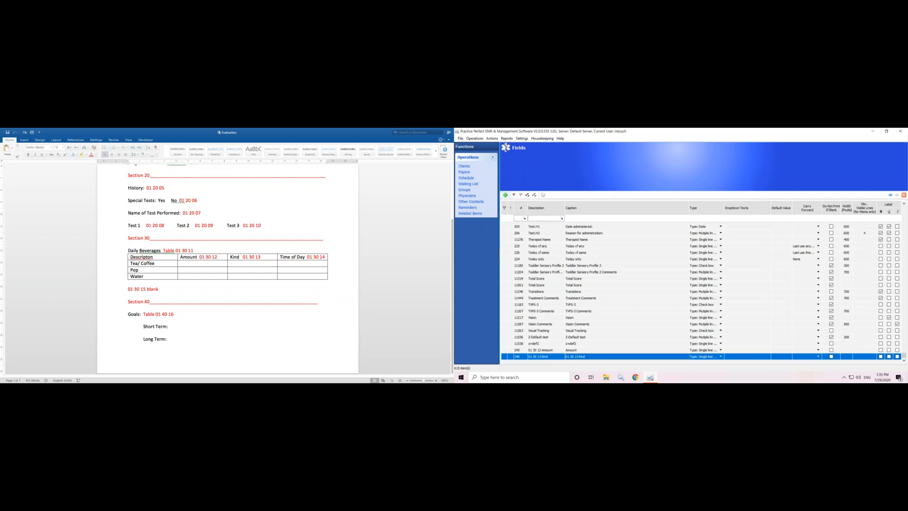
type("Kind")
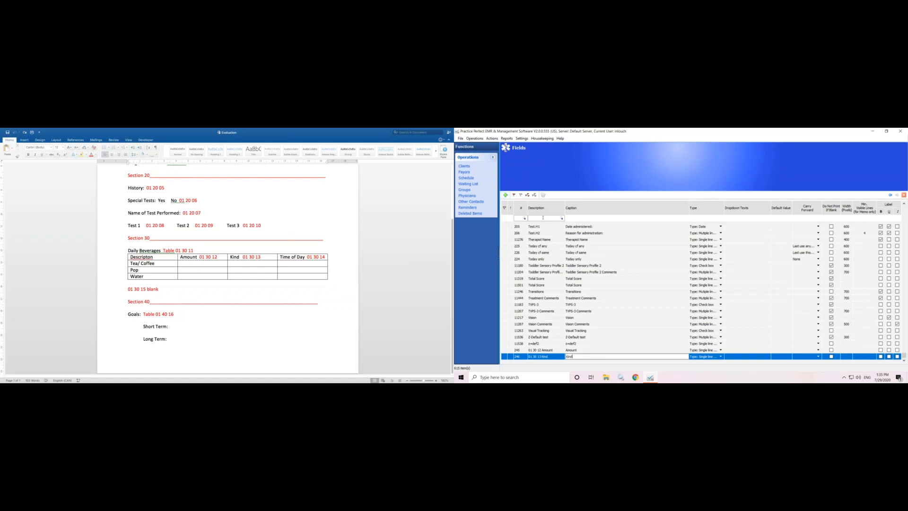
Create the field "01 30 14 Time of Day" with the caption "Time of Day".
left_click(506, 196)
type("0")
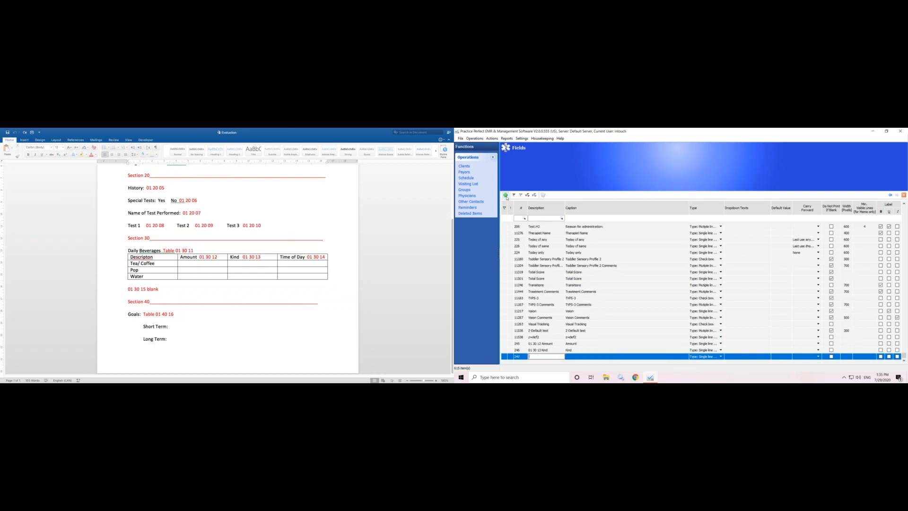
type("1 30 14 Time of Day")
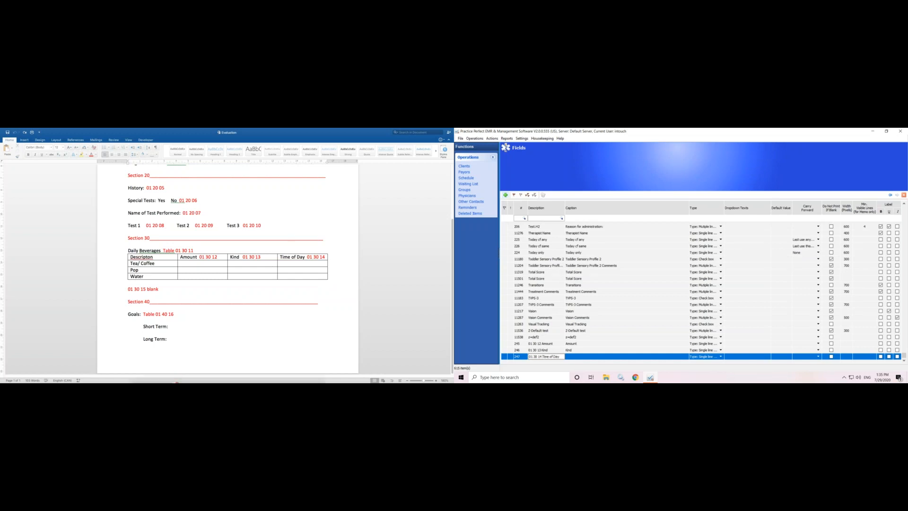
key("Return")
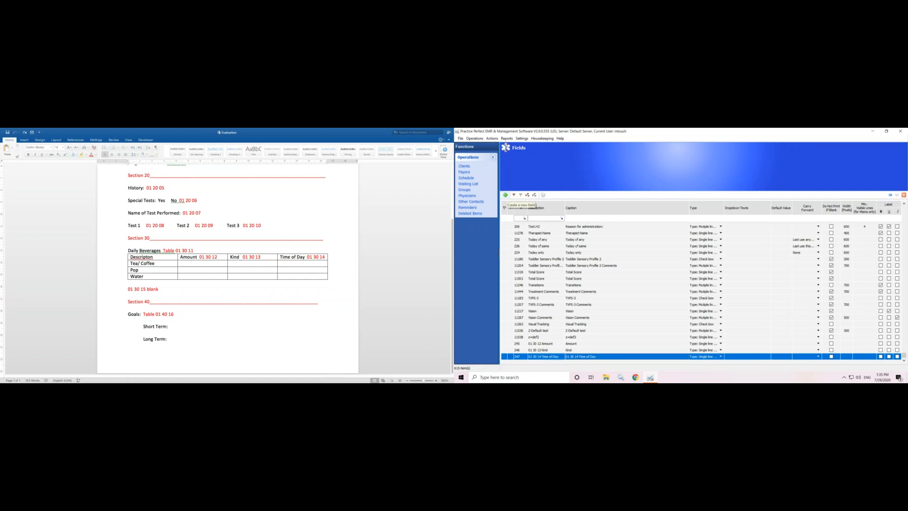
type("Tim")
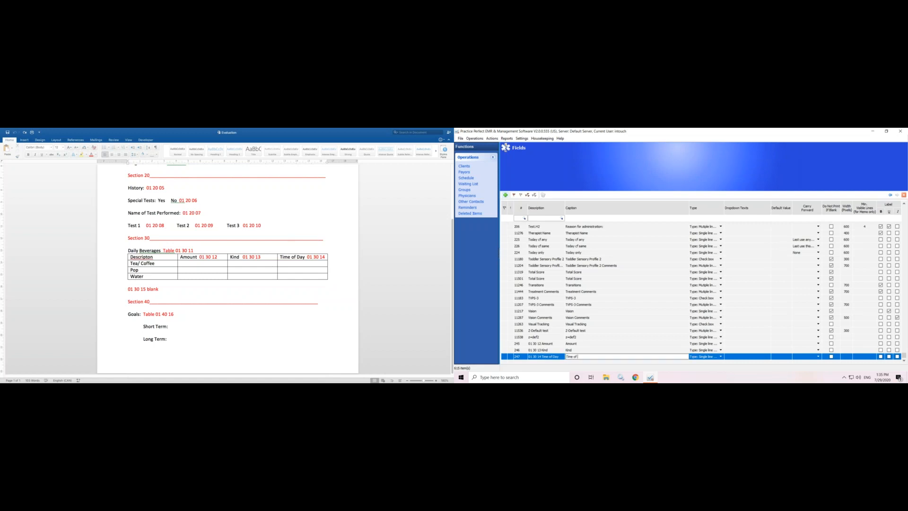
key("Return")
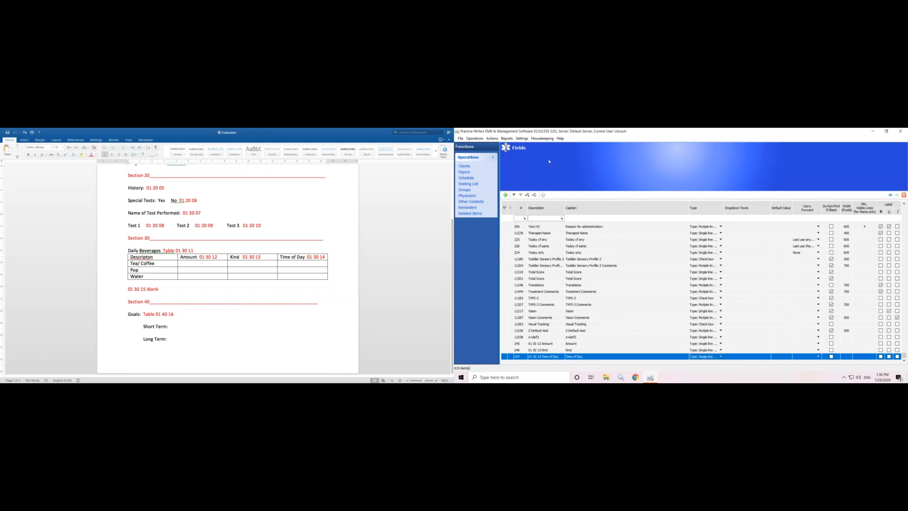
Open the customized document Tables list and create a user-defined table described as "01 30 11 Daily Beverages".
left_click(542, 139)
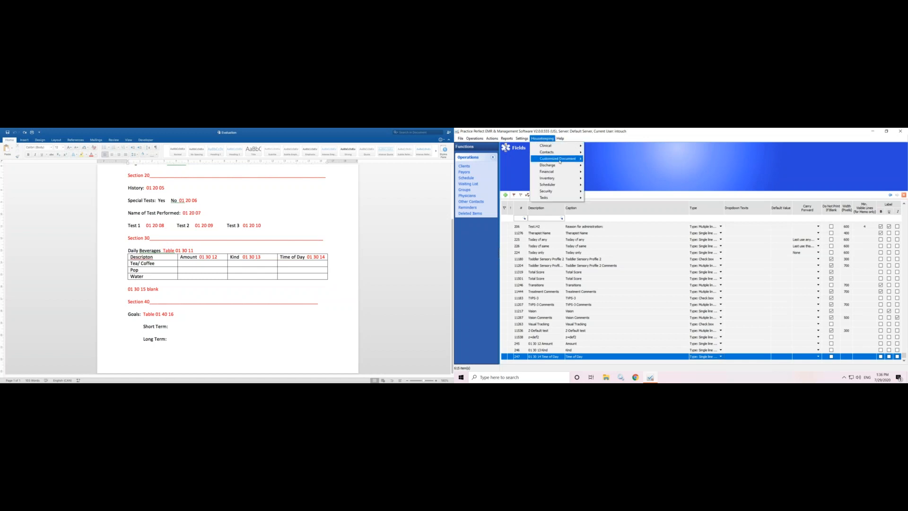
mouse_move(560, 159)
left_click(598, 178)
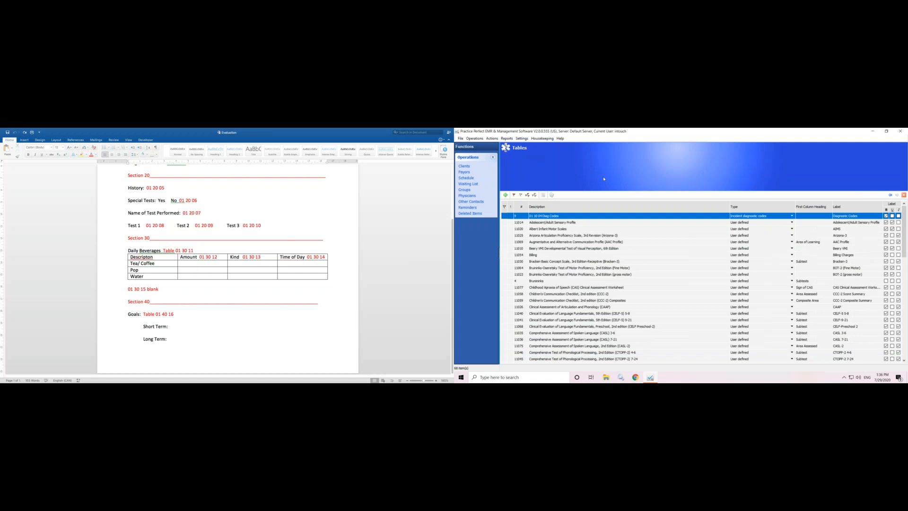
left_click(506, 195)
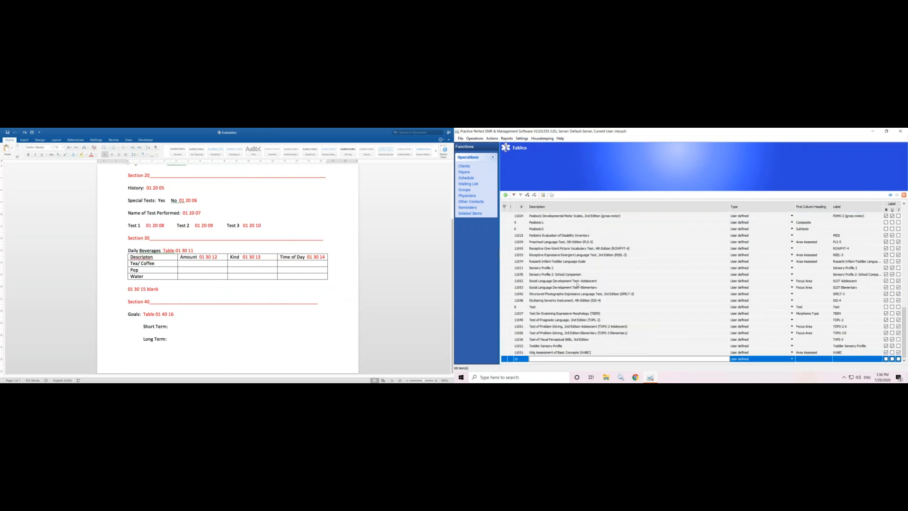
type("01 30 11 Daily Beverages")
key("Return")
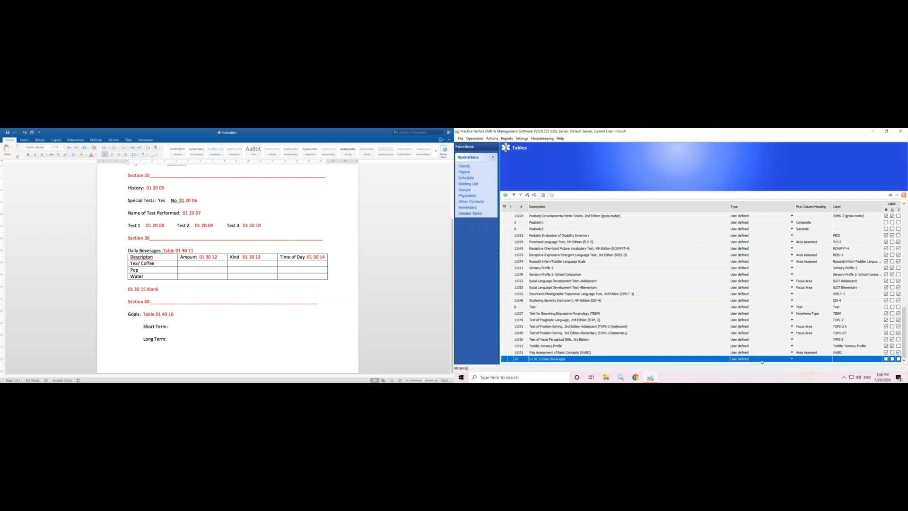
Set the new table's first column heading to "Description" and its label to "Daily Beverages" in bold.
left_click(806, 359)
type("Description")
key("Return")
type("Daily Beverages")
left_click(886, 360)
Open the field setup of the Daily Beverages table and add the rows "Tea Coffee", "Pop" and "Water".
left_click(542, 194)
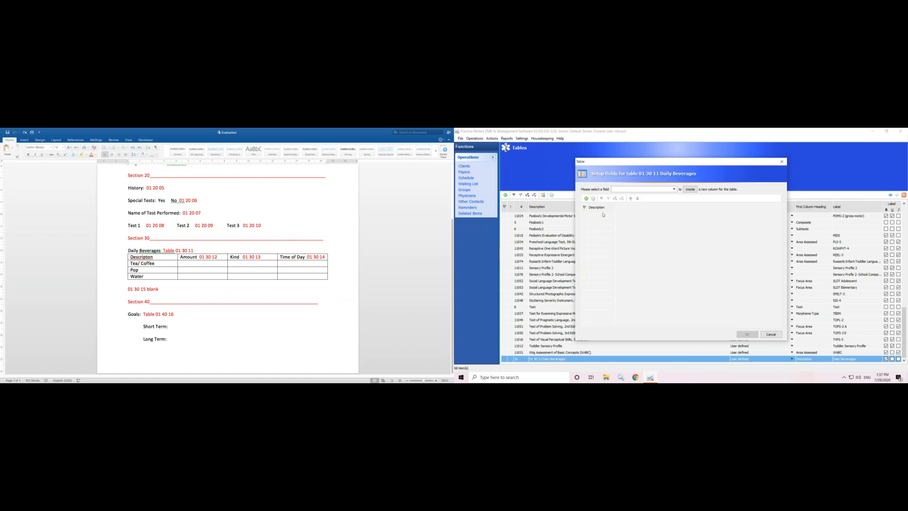
left_click(586, 198)
type("Tea Coffee")
left_click(586, 199)
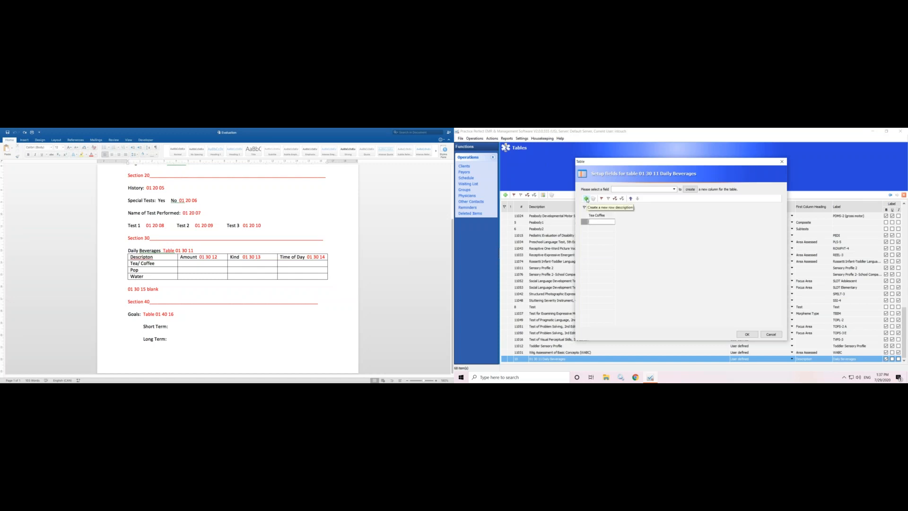
type("Pop")
left_click(586, 199)
type("Water")
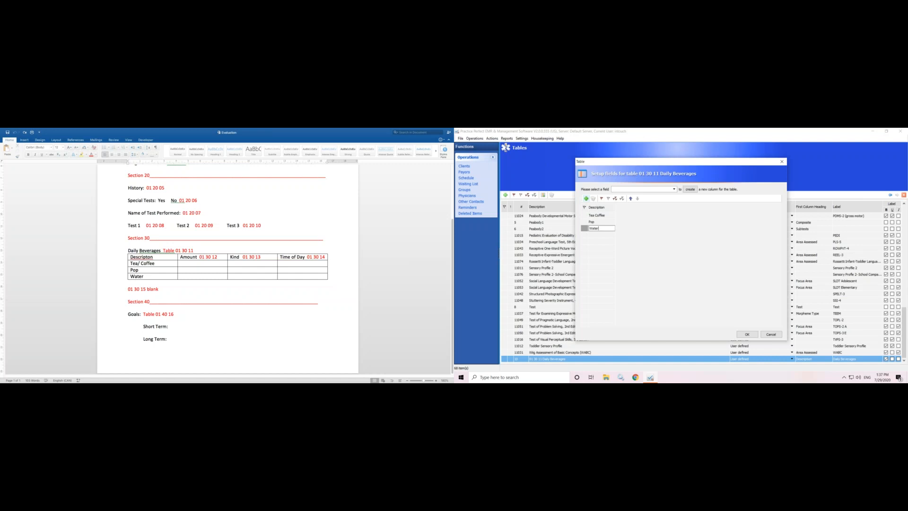
Add the field 01 30 12 Amount as a new column of the Daily Beverages table.
left_click(620, 189)
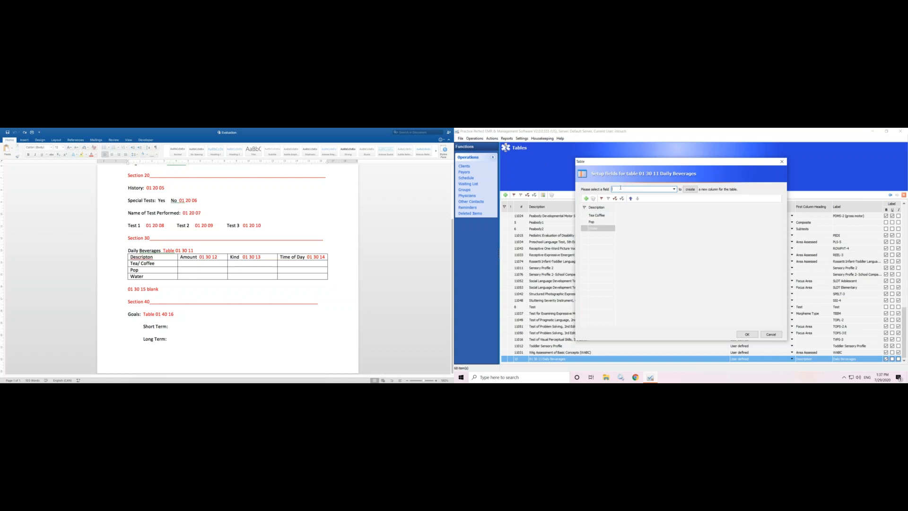
type("01 30 12 Amount")
left_click(674, 189)
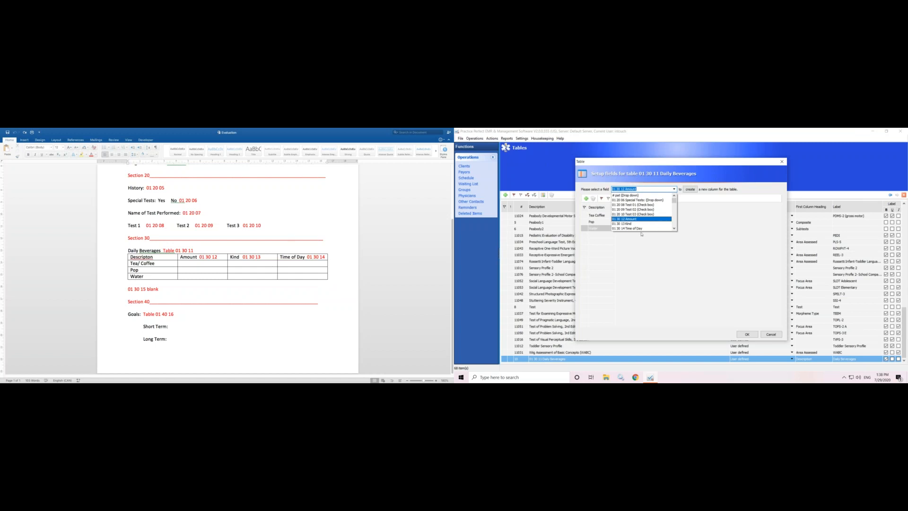
left_click(649, 189)
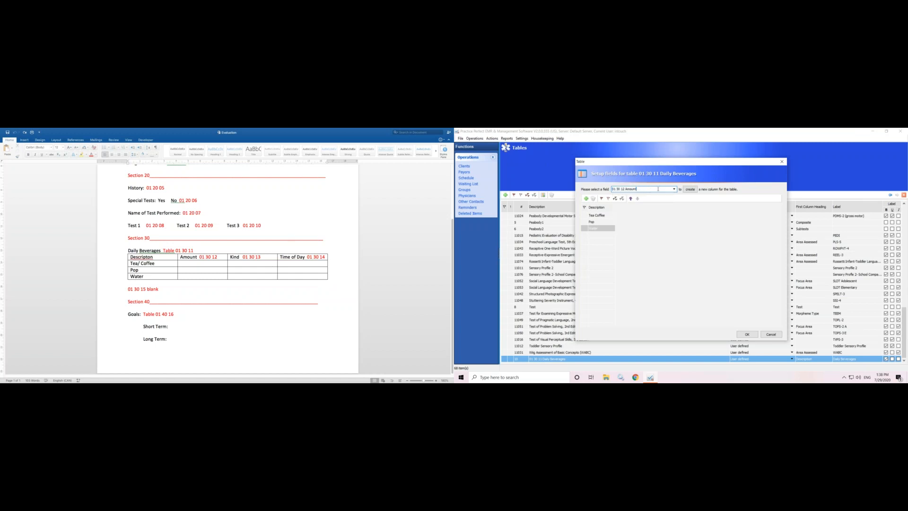
left_click(690, 189)
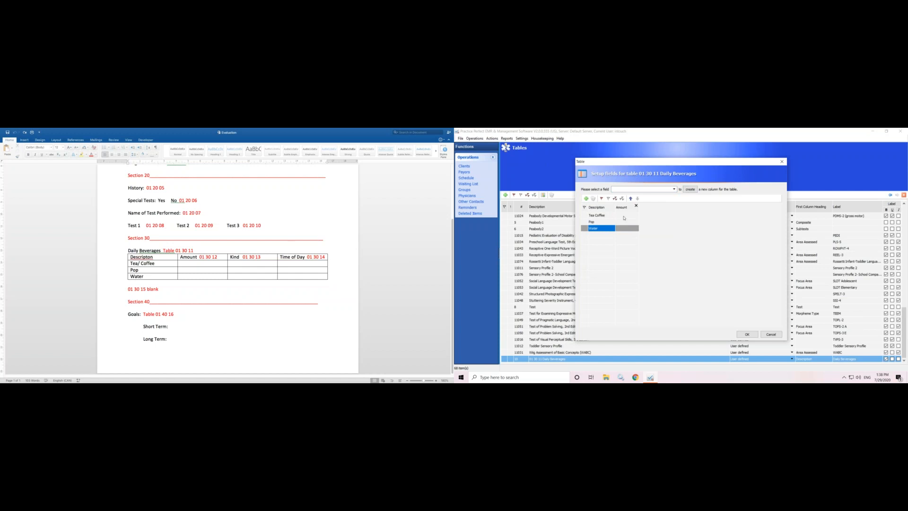
Add the fields 01 30 13 Kind and 01 30 14 Time of Day as table columns and widen the Description and Amount columns.
left_click(616, 190)
type("01 30 13 Kind")
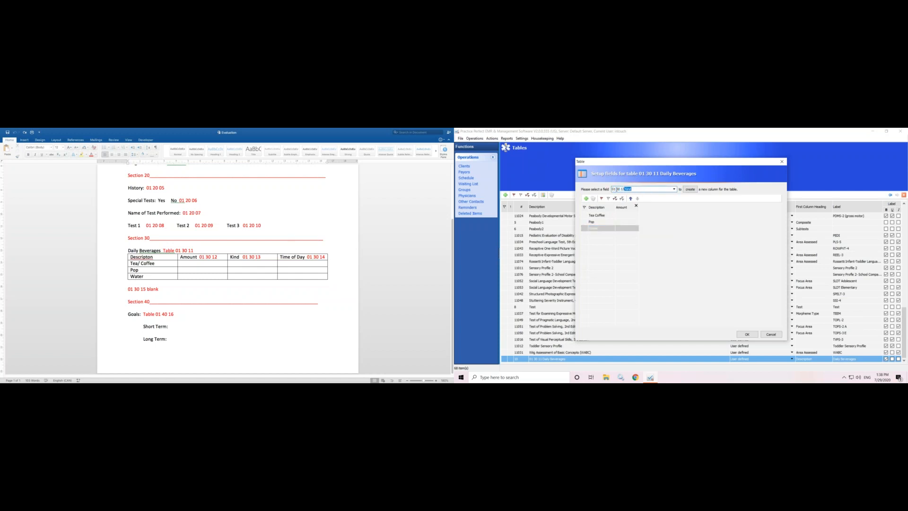
left_click(689, 190)
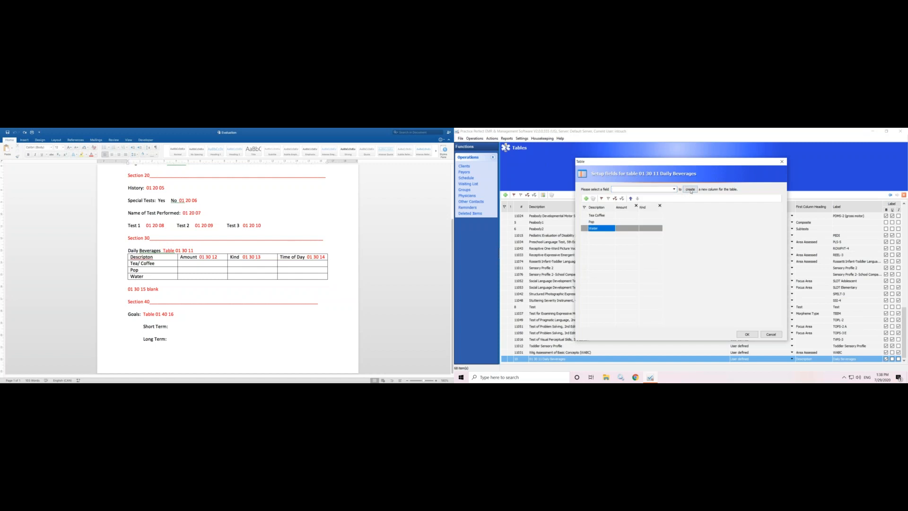
left_click(630, 189)
type("01 30 14 Time of Day")
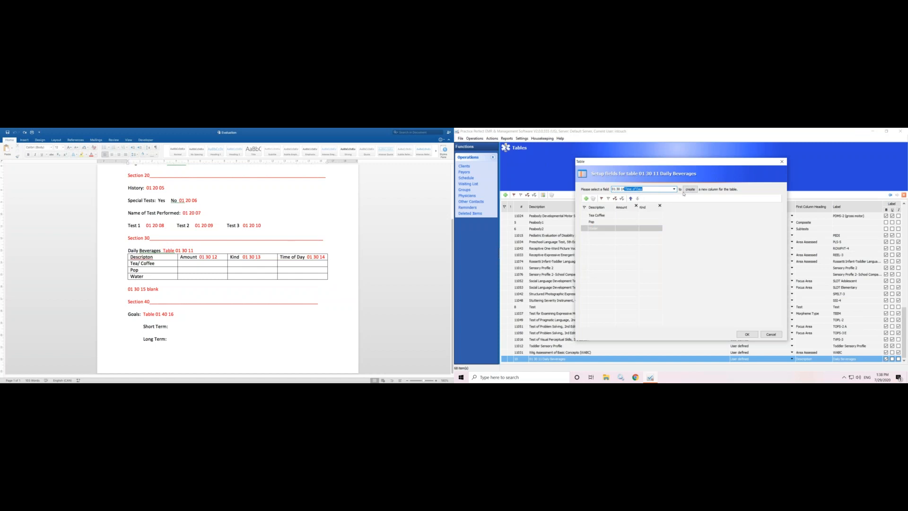
left_click(689, 189)
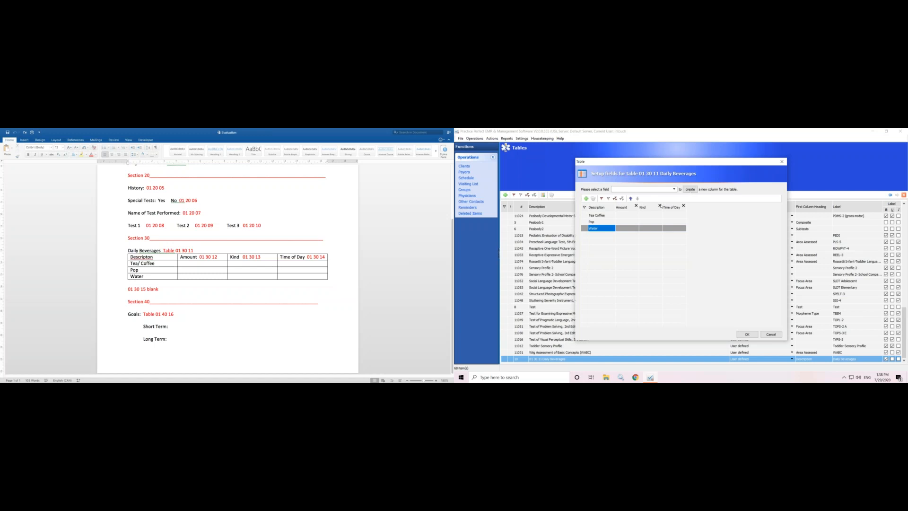
left_click_drag(615, 207, 678, 207)
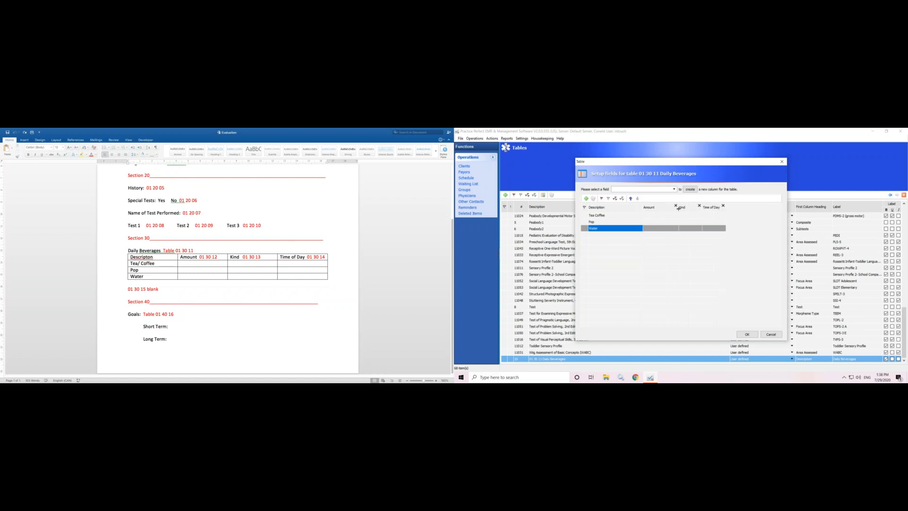
left_click(747, 335)
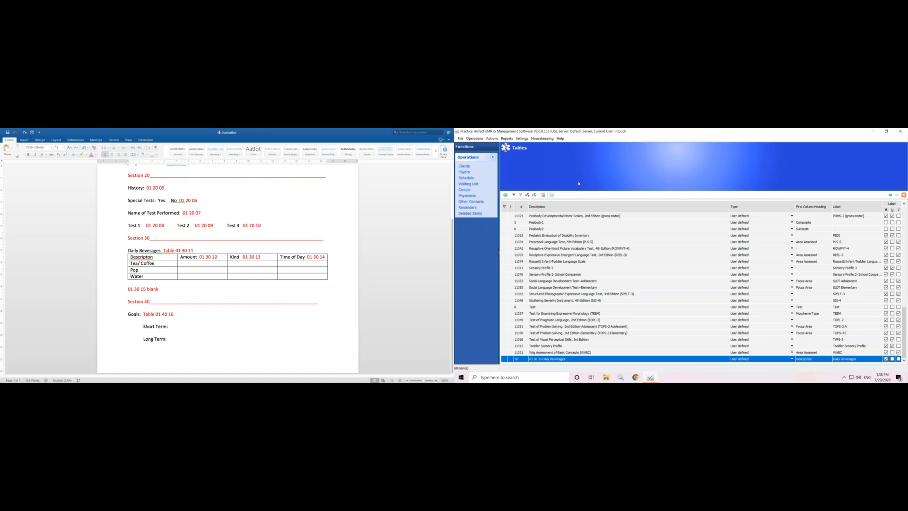
Create a customized document field described as "01 30 15 blank" with an empty caption and the type Label.
left_click(543, 139)
mouse_move(555, 162)
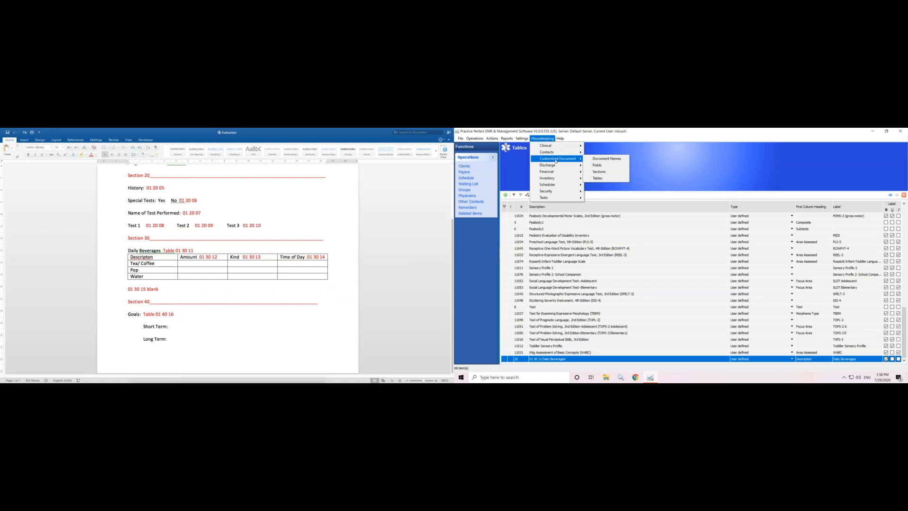
left_click(597, 165)
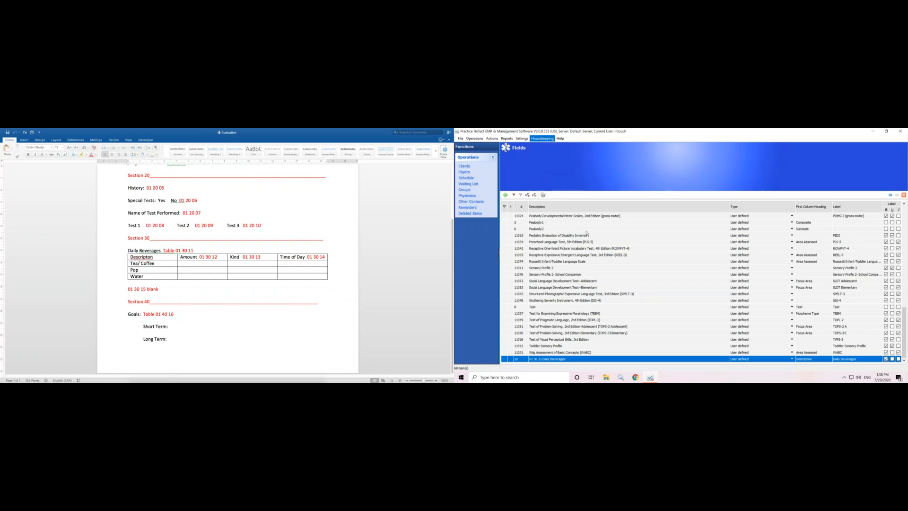
left_click(506, 195)
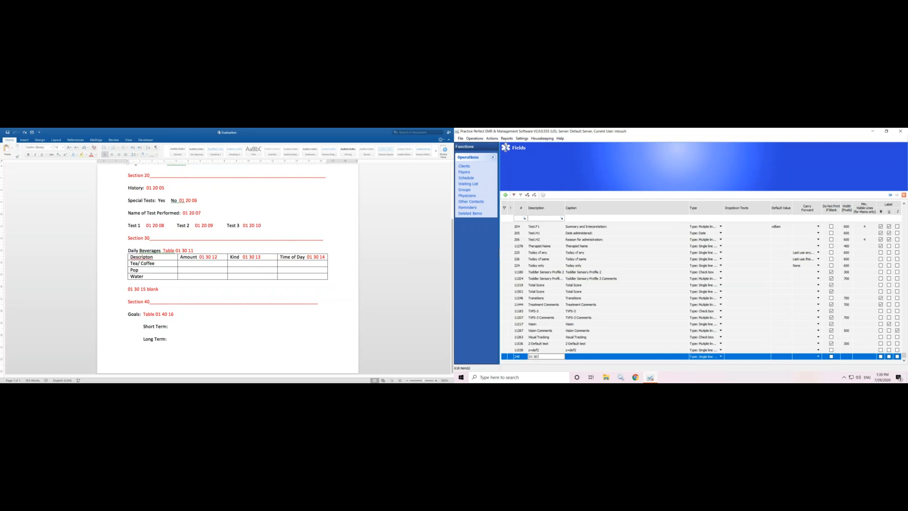
type("01 30 15 blank")
key("Return")
key("BackSpace")
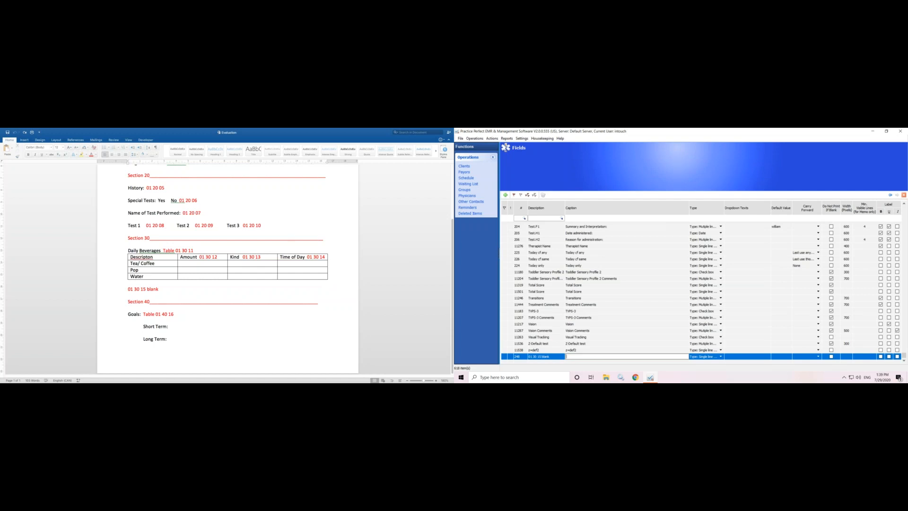
left_click(720, 357)
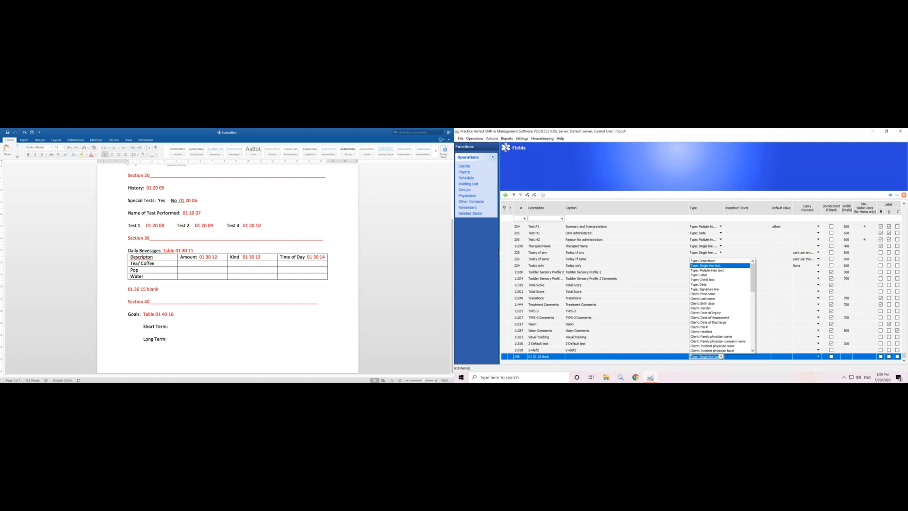
left_click(703, 276)
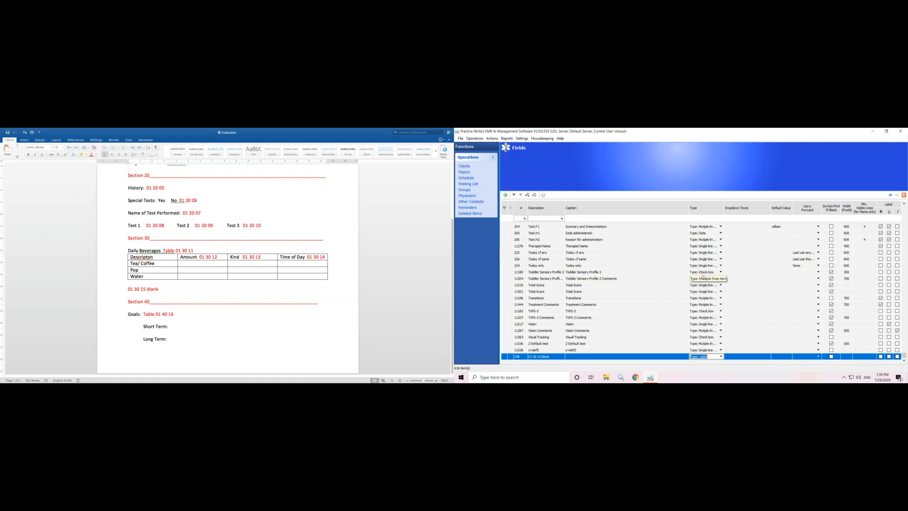
left_click(668, 358)
Create a customized document section described as "01 30 Beverages" with the display caption "Daily Beverages" in bold.
left_click(546, 141)
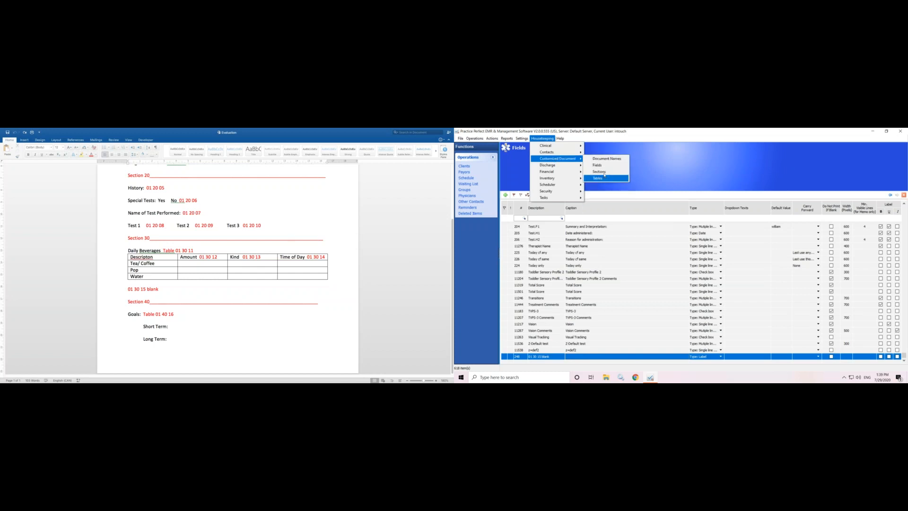
left_click(601, 172)
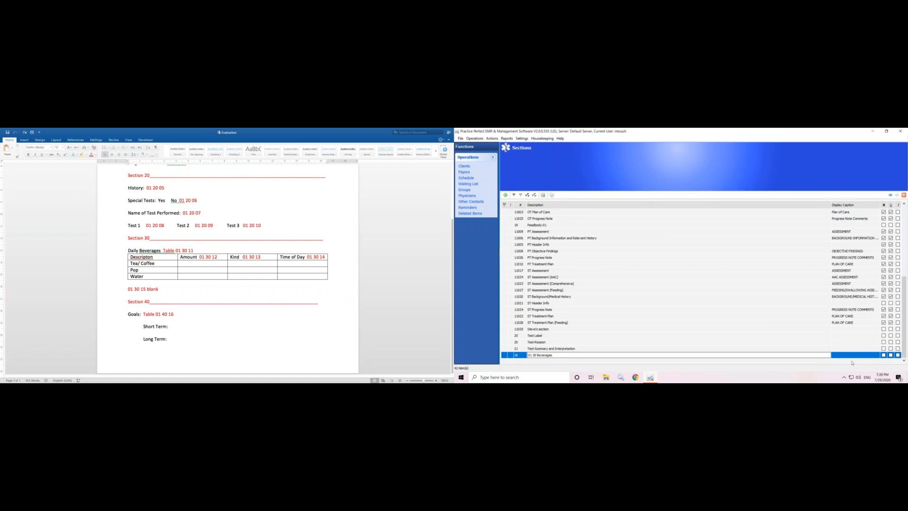
left_click(845, 355)
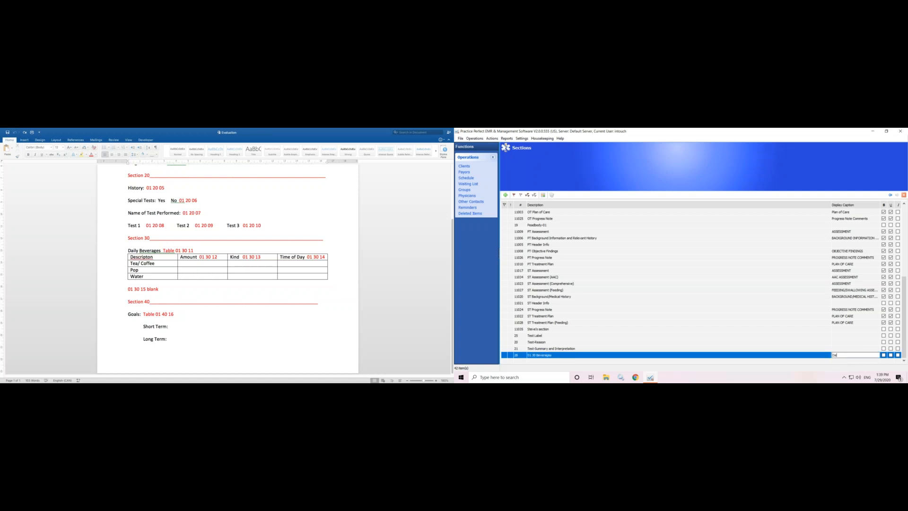
type("Daily Beverages")
left_click(883, 354)
Add the table 01 30 11 Daily Beverages and the field 01 30 15 blank to the 01 30 Beverages section.
left_click(542, 195)
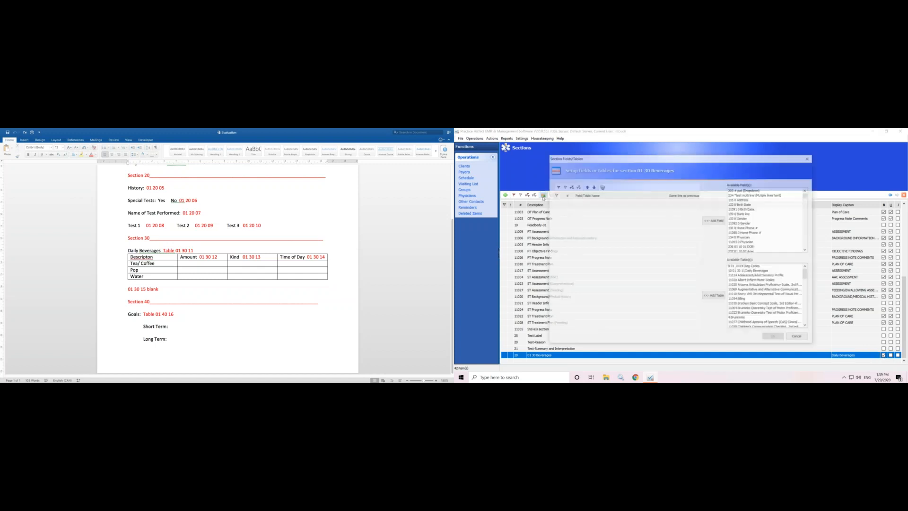
left_click(761, 271)
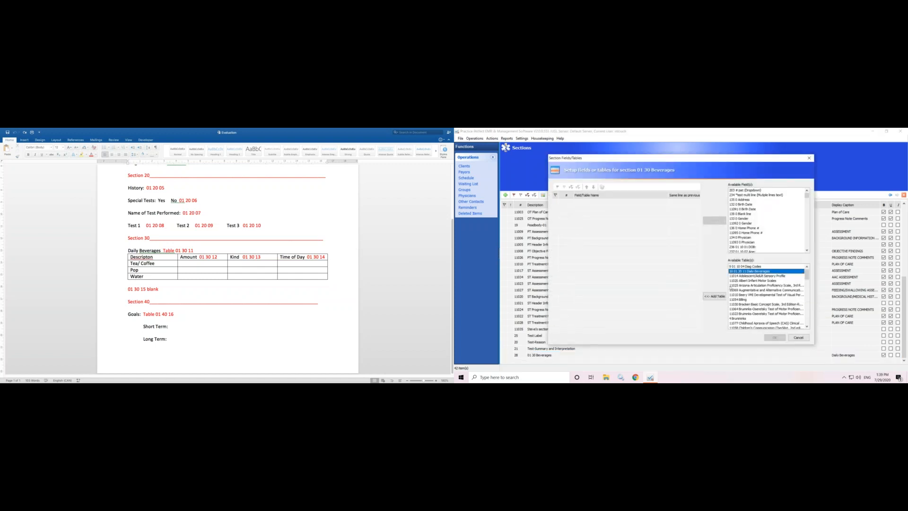
left_click(716, 297)
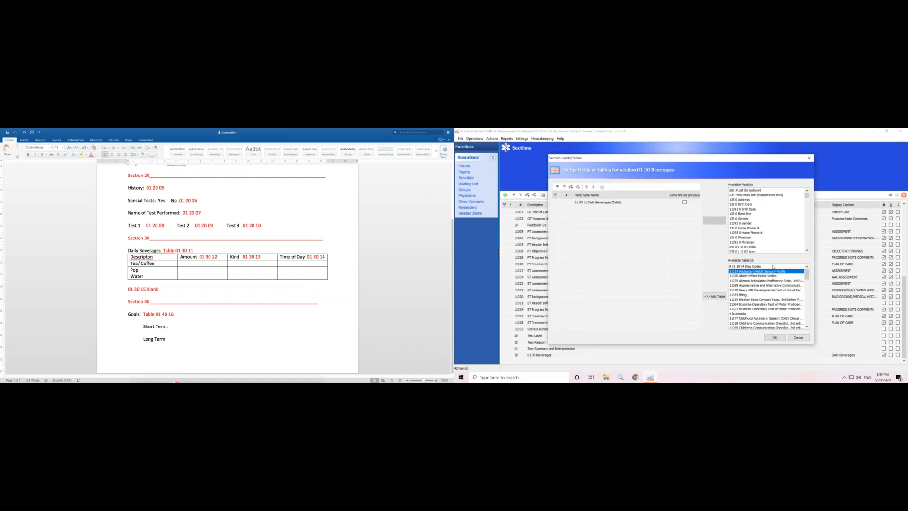
scroll(804, 249, "down", 3)
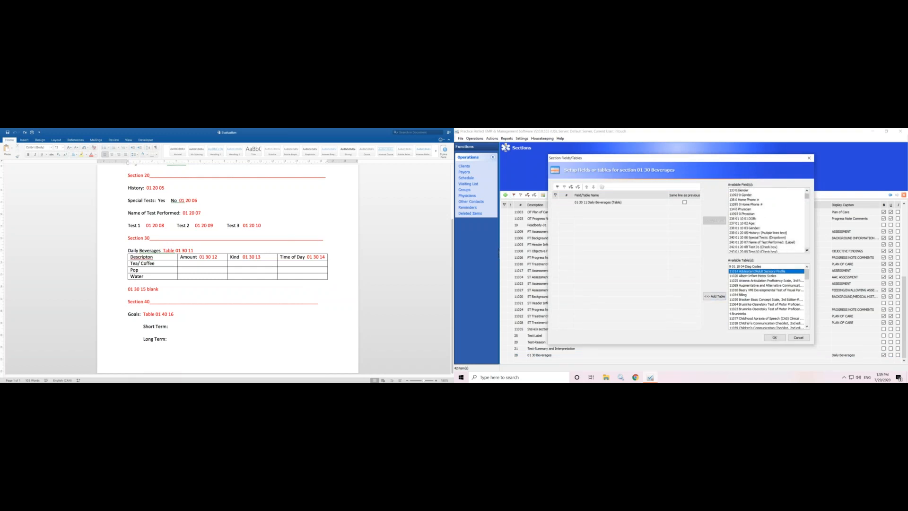
scroll(806, 249, "down", 2)
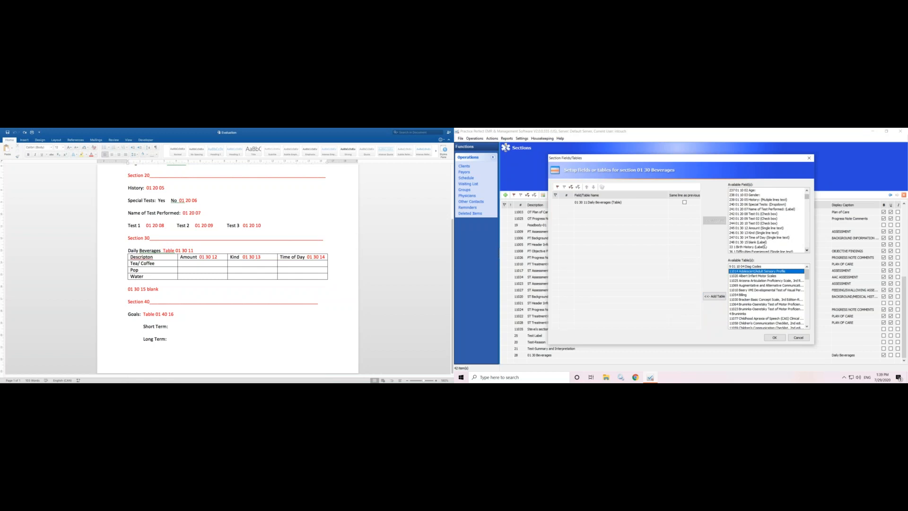
left_click(760, 242)
left_click(715, 221)
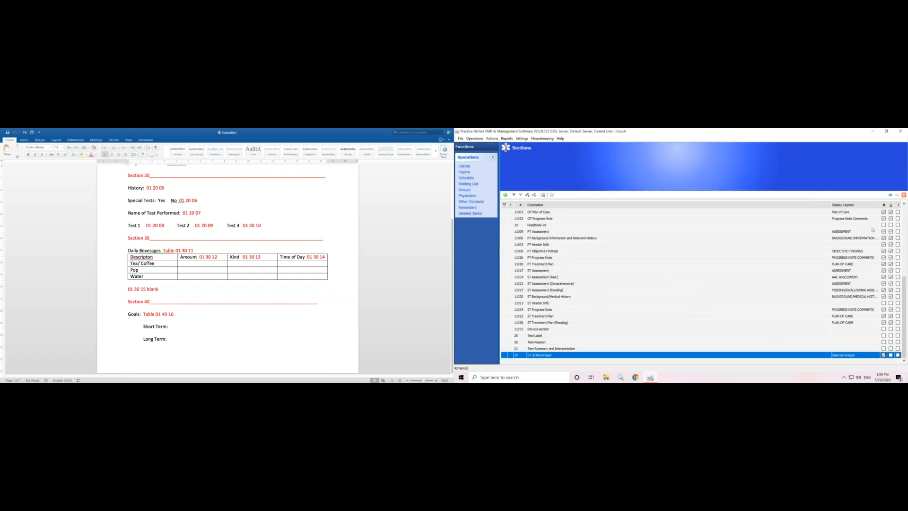
Add the 01 30 Beverages section to the 01 Evaluation document in the customized document names.
left_click(541, 138)
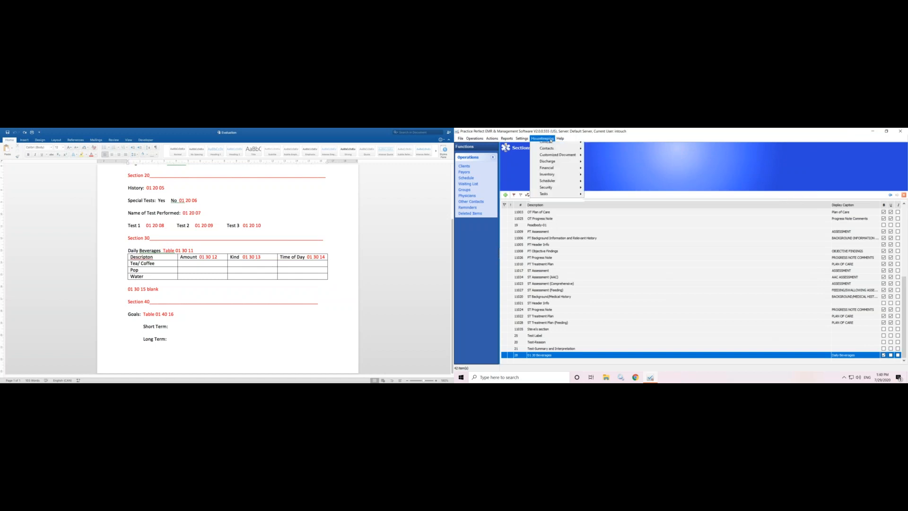
mouse_move(563, 158)
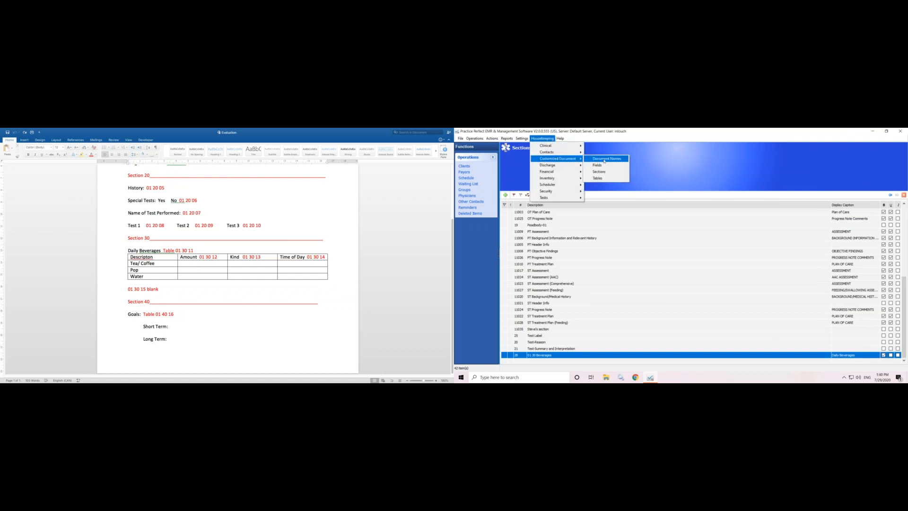
left_click(605, 159)
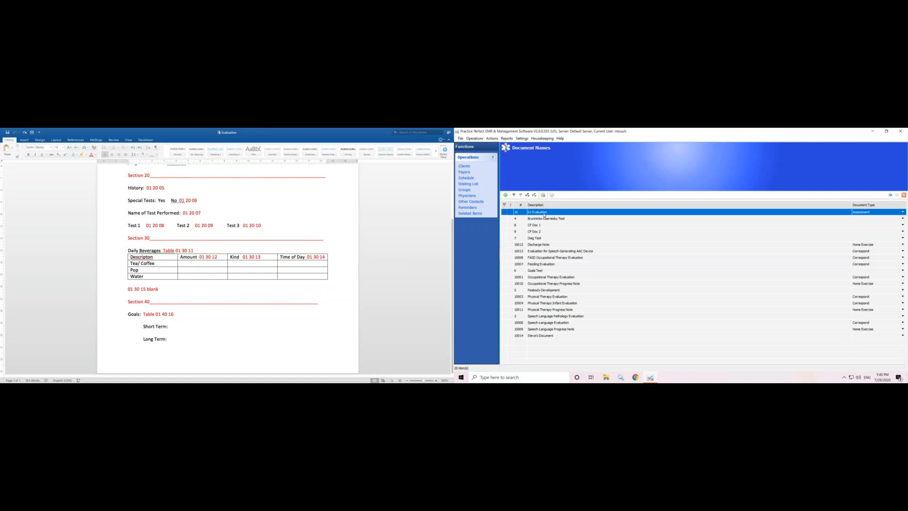
left_click(544, 195)
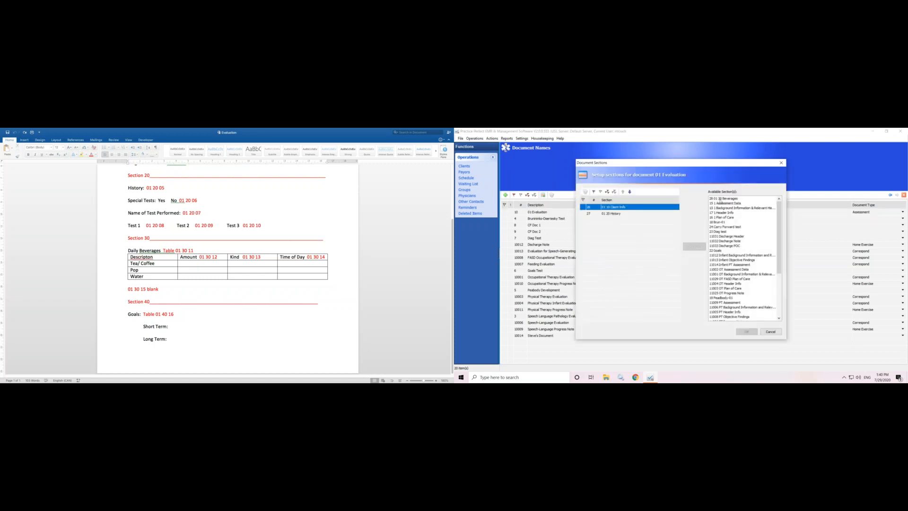
left_click(694, 246)
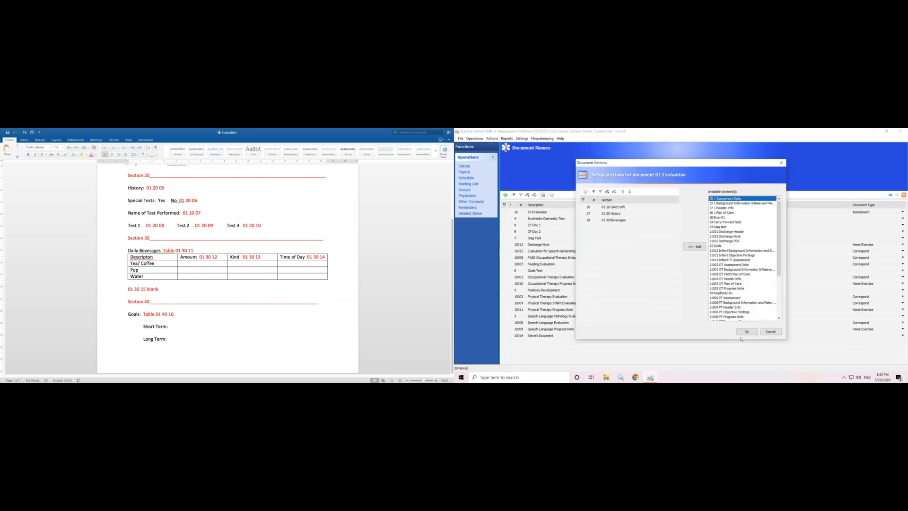
left_click(745, 332)
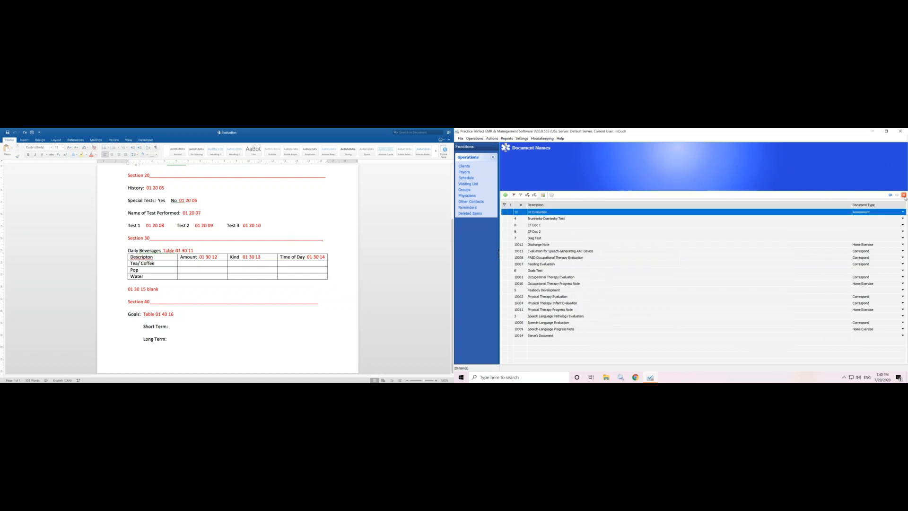
Close the setup lists to return to the client's 01 Evaluation and enter 1 as the Tea Coffee amount under Daily Beverages.
left_click(903, 196)
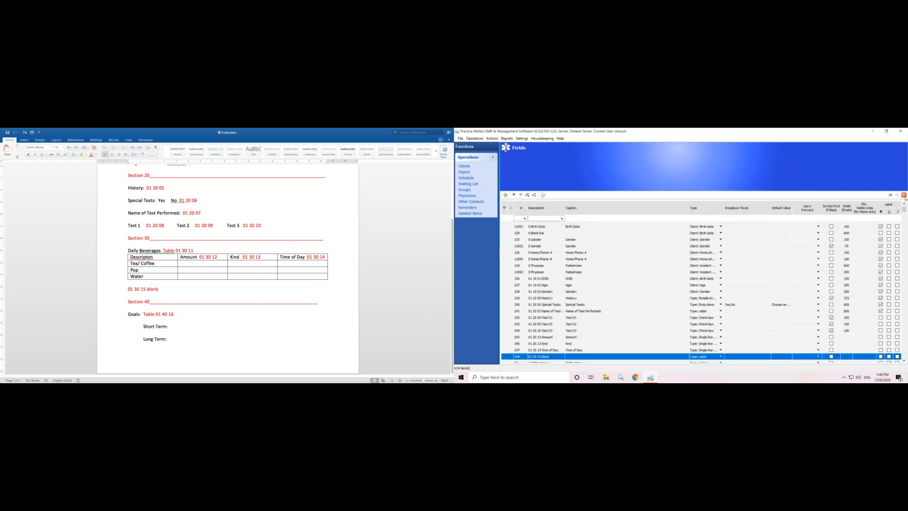
left_click(903, 195)
left_click(903, 196)
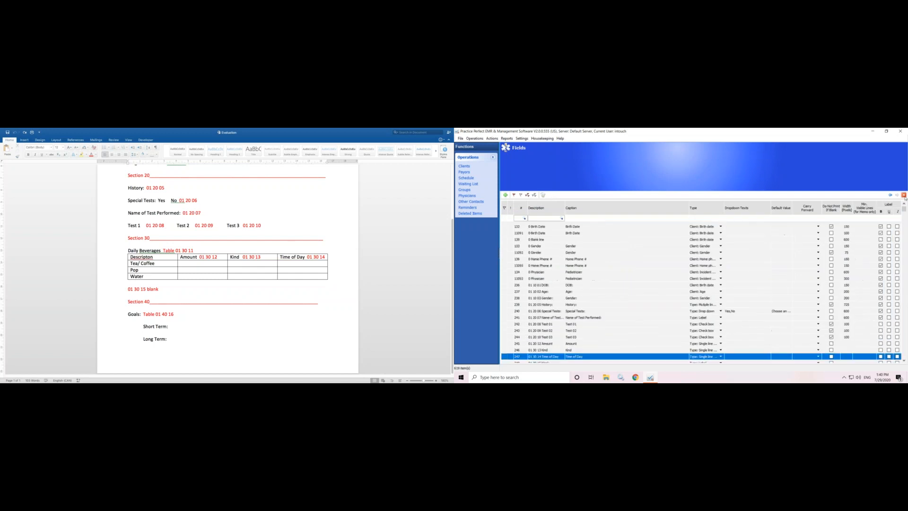
left_click(904, 195)
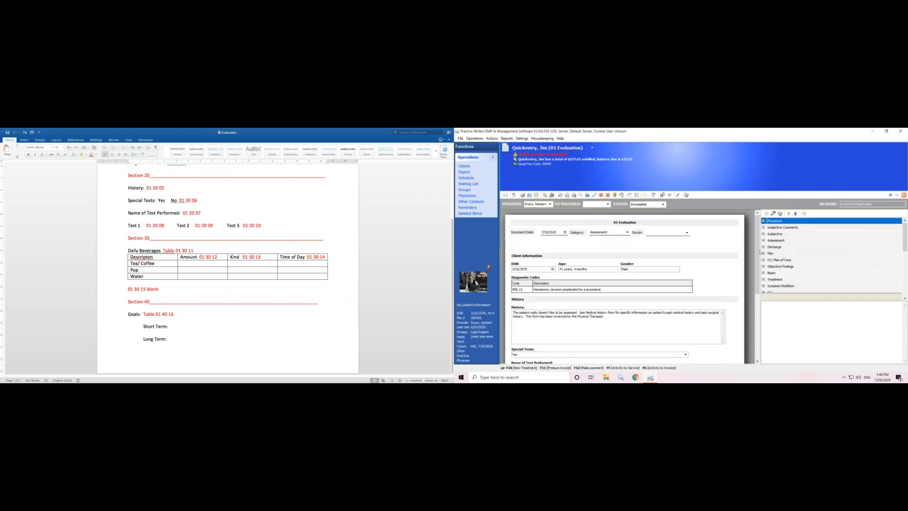
left_click_drag(759, 251, 757, 302)
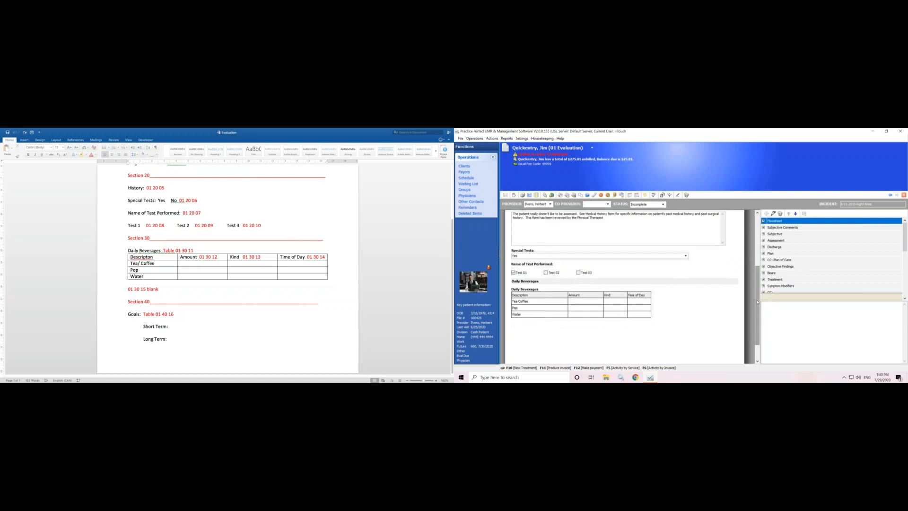
left_click(586, 302)
type("1")
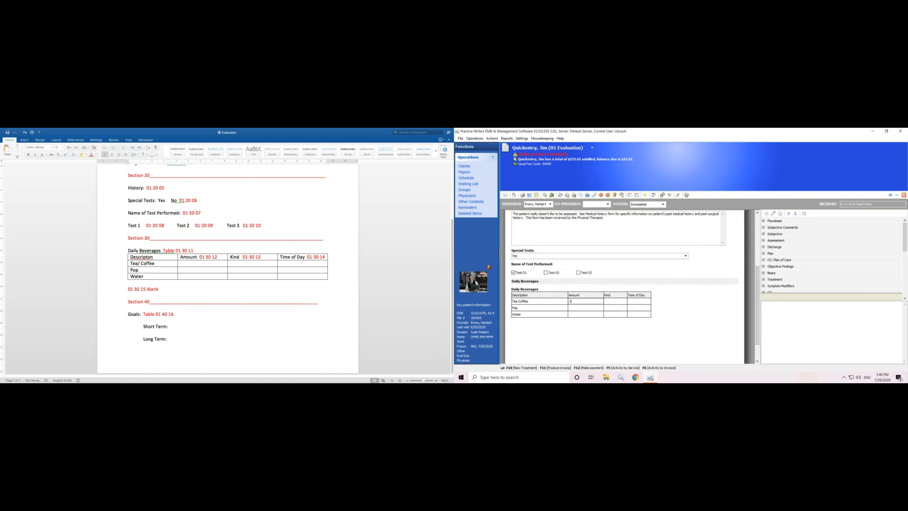
left_click(552, 328)
Preview the printout of the 01 Evaluation document to check the Daily Beverages section, and return to the document.
left_click(522, 195)
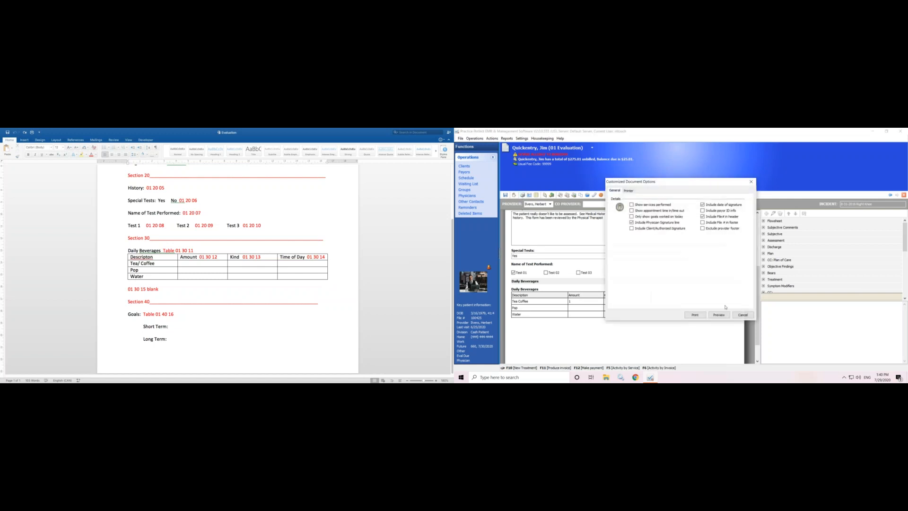
left_click(719, 314)
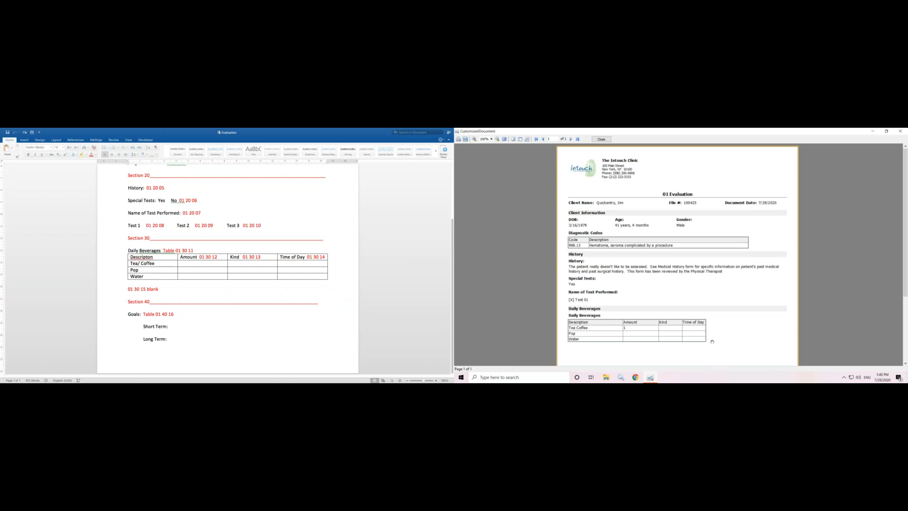
left_click(601, 139)
left_click(742, 315)
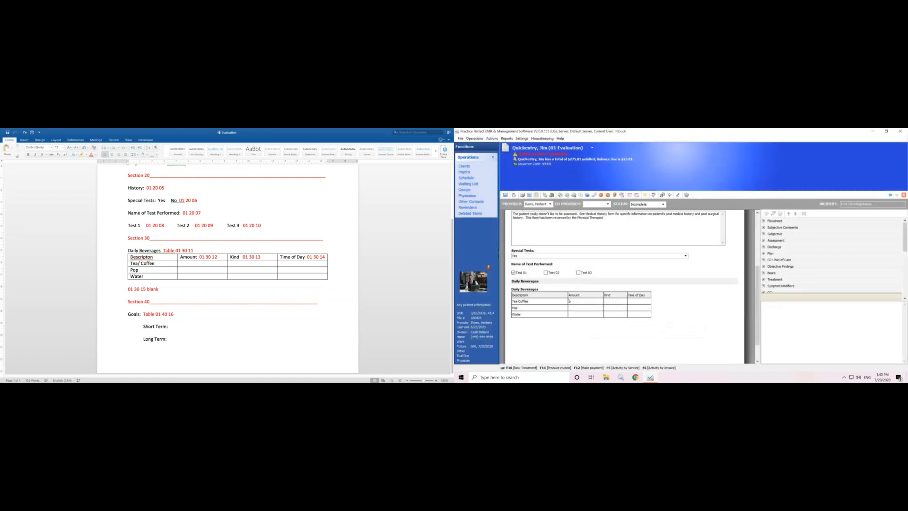
Clear the Tea Coffee amount under Daily Beverages, preview the printout of the 01 Evaluation document, and return to the document.
left_click(571, 302)
key("Tab")
left_click(523, 194)
left_click(718, 315)
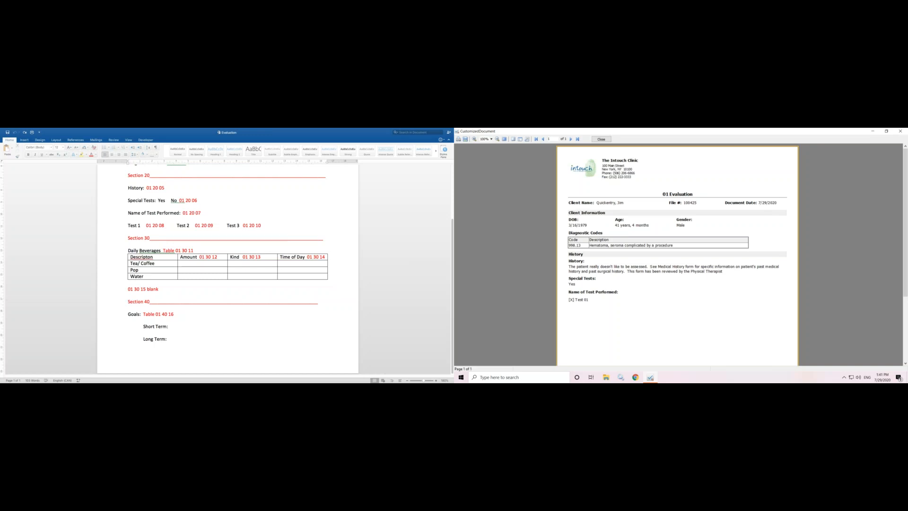
left_click(601, 139)
left_click(752, 315)
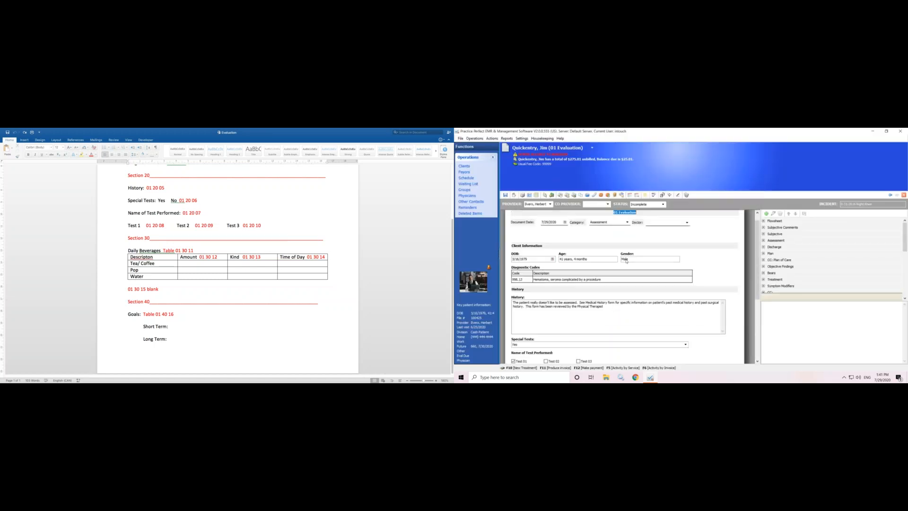
Create the customized document table 01 40 16 Goals of type Incident goals with all goals, with the bold label Goals.
left_click(551, 139)
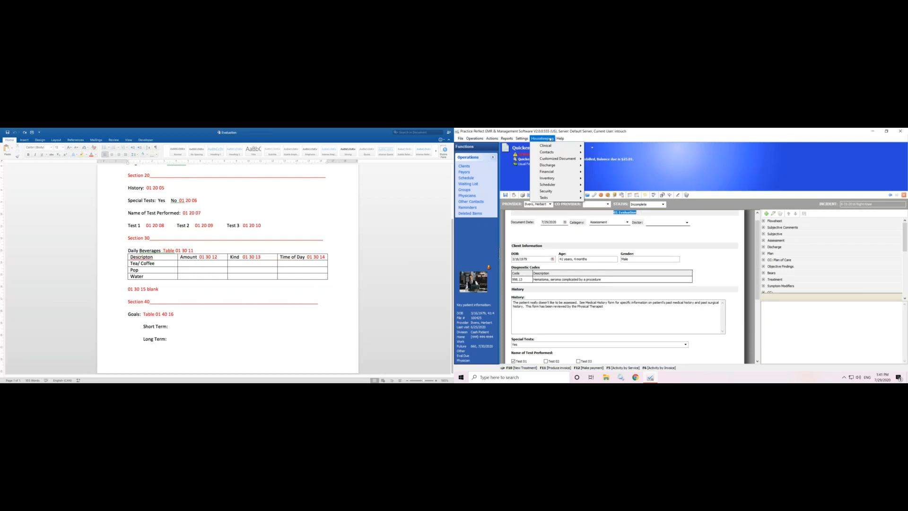
mouse_move(553, 159)
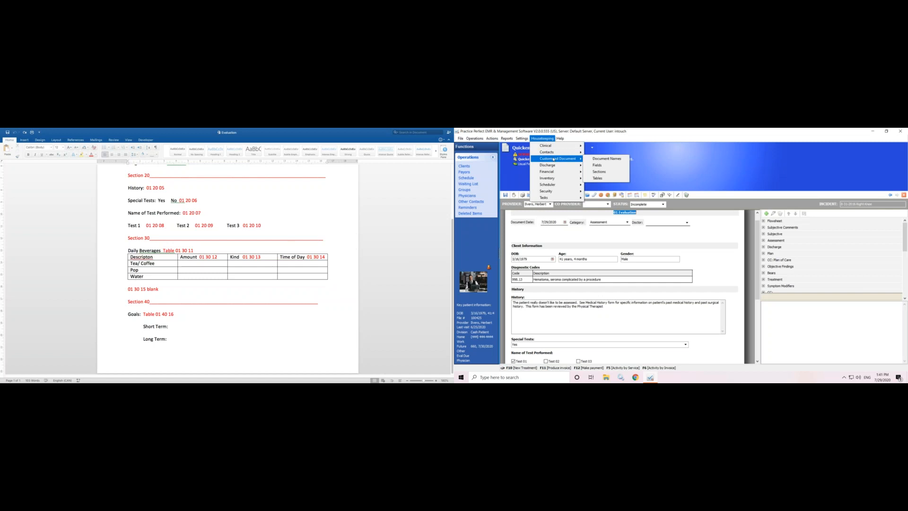
left_click(598, 178)
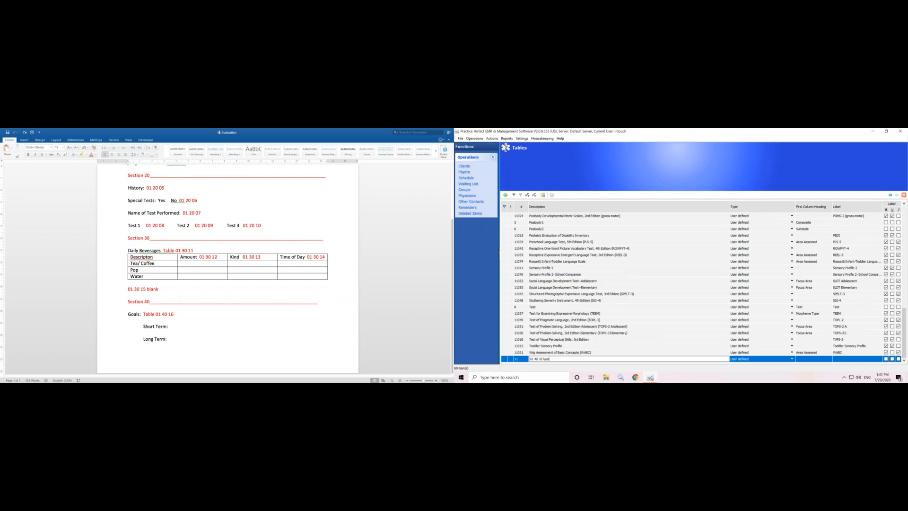
left_click(792, 361)
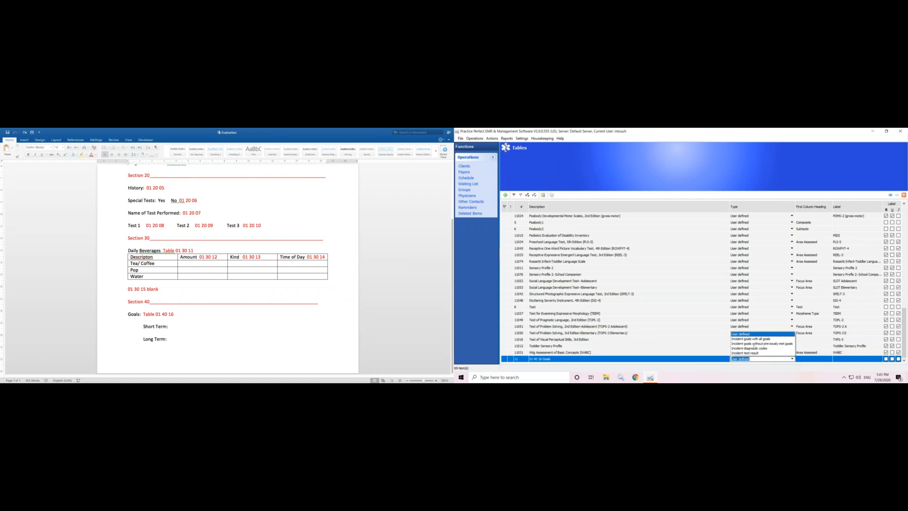
left_click(767, 339)
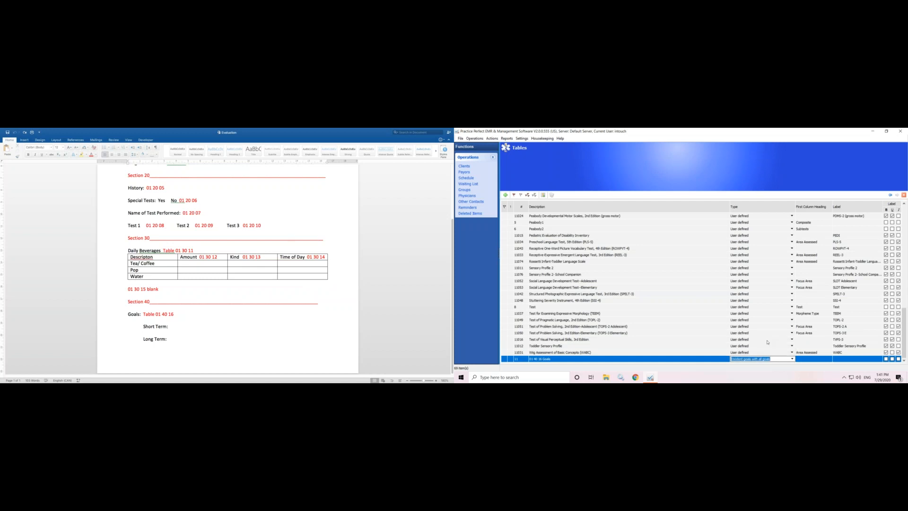
left_click(839, 360)
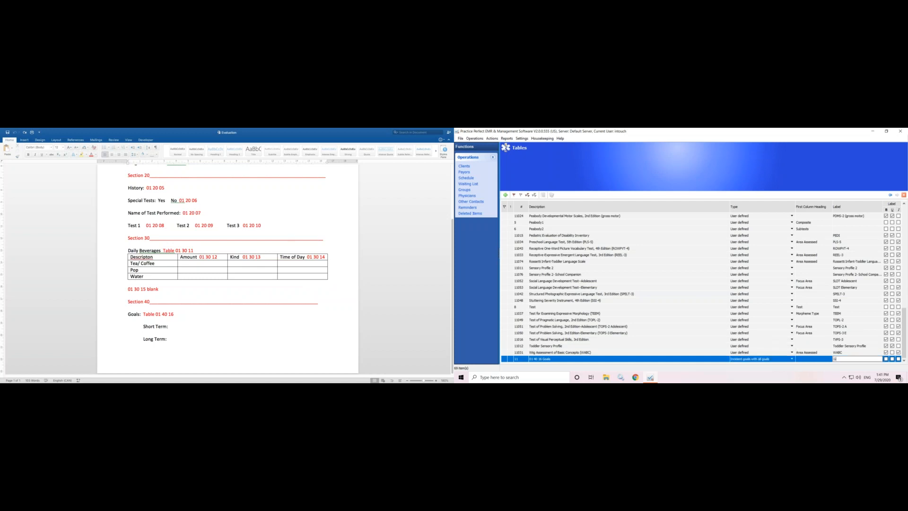
left_click(886, 359)
Create the customized document section 01 40 Goals with the bold display caption Goals.
left_click(547, 138)
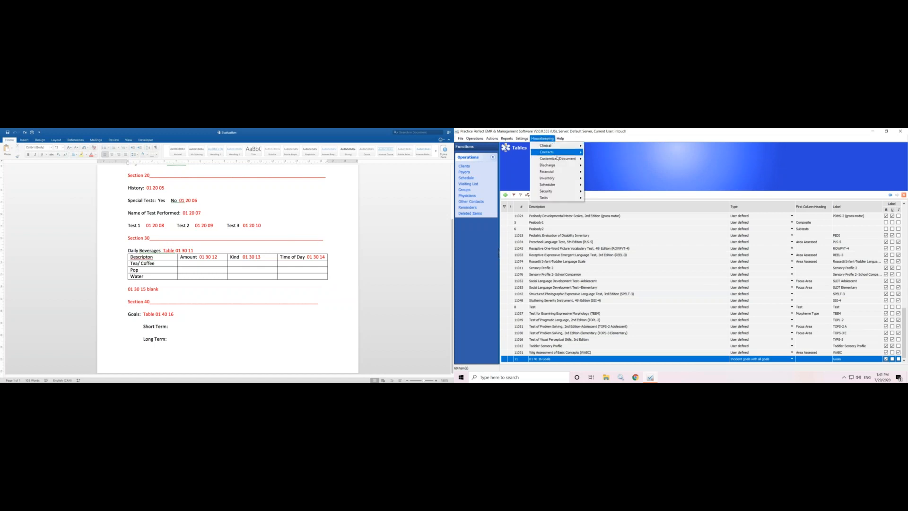
mouse_move(558, 159)
left_click(599, 172)
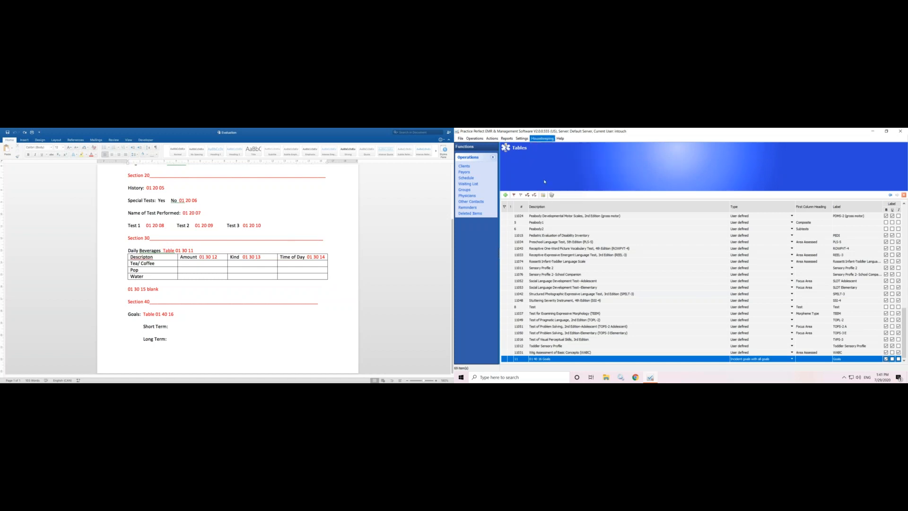
left_click(506, 195)
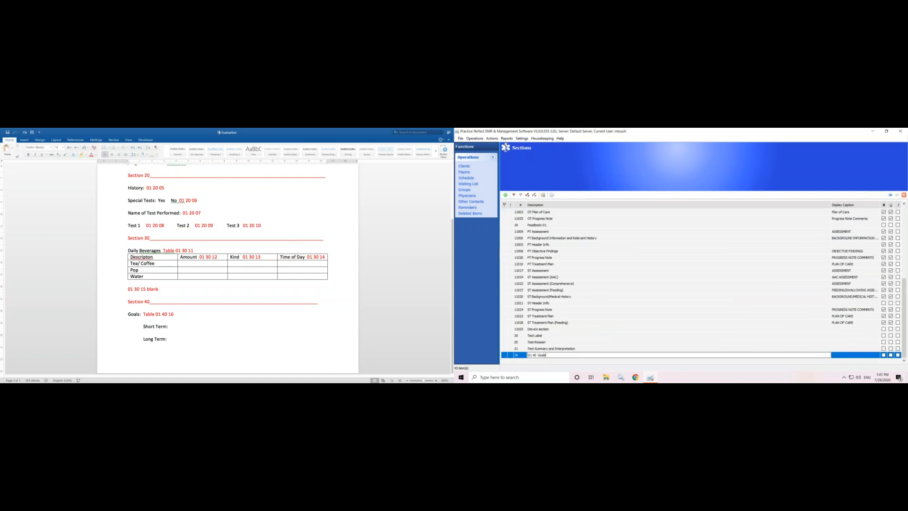
key("Return")
type("Goals")
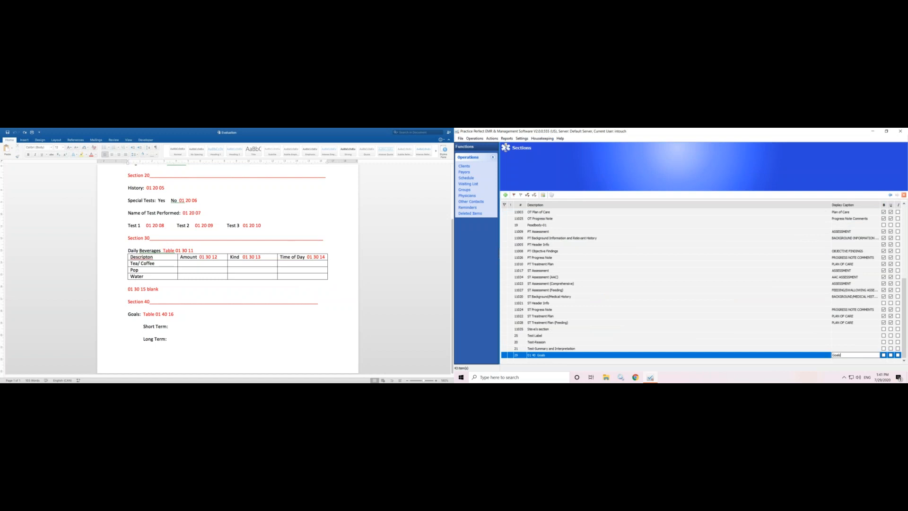
left_click(883, 355)
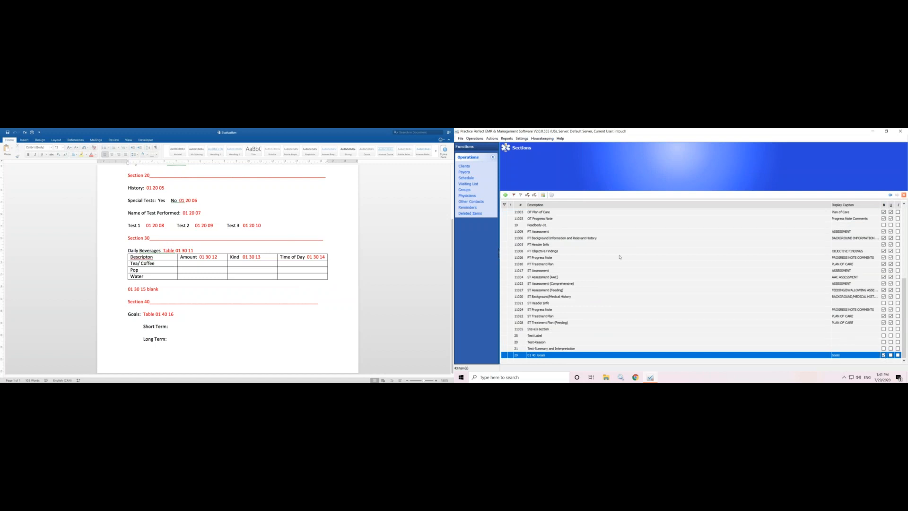
Add the table 01 40 16 Goals to the 01 40 Goals section and close the setup lists to return to the client's evaluation.
left_click(543, 195)
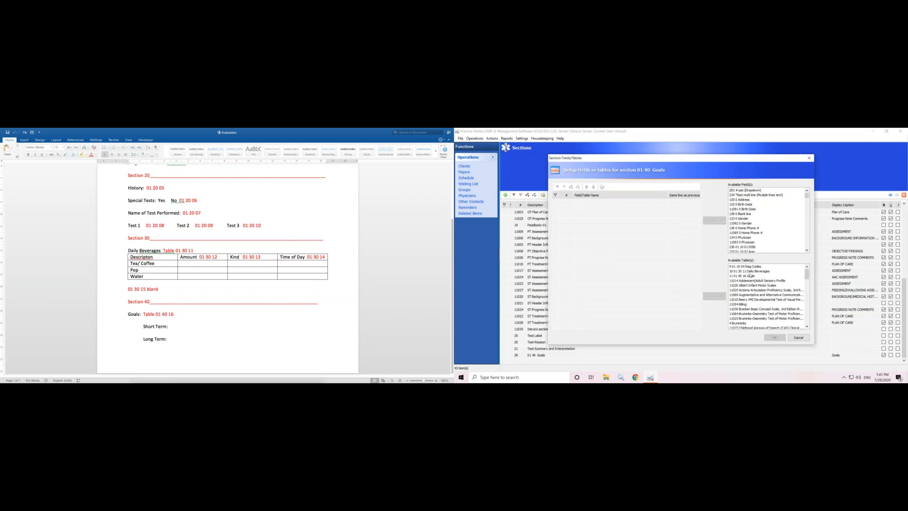
left_click(749, 277)
left_click(713, 296)
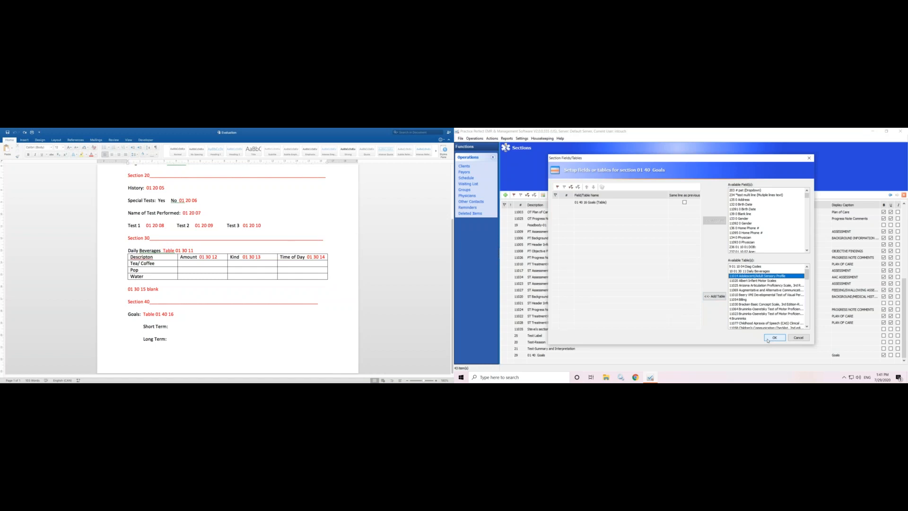
left_click(774, 337)
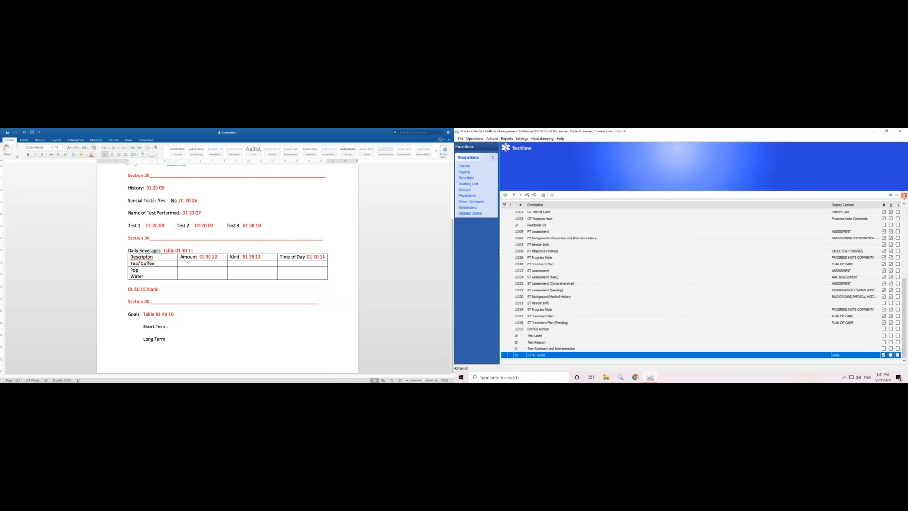
left_click(902, 196)
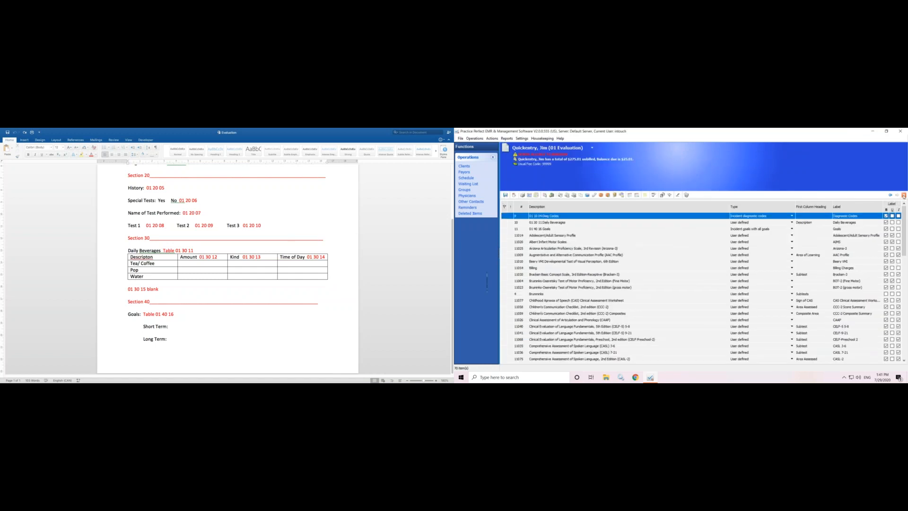
left_click(903, 196)
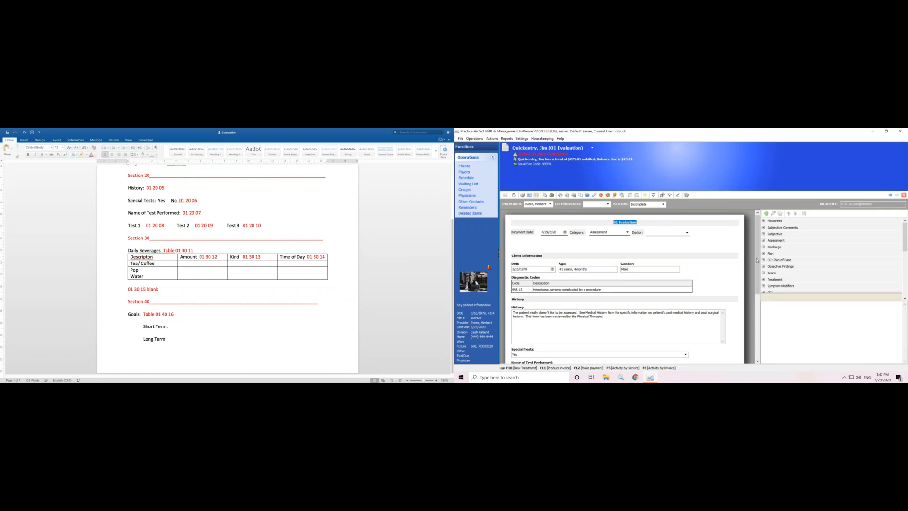
Open the client's incident goals from the evaluation and add a second goal for improving the upper extremity.
scroll(756, 259, "down", 3)
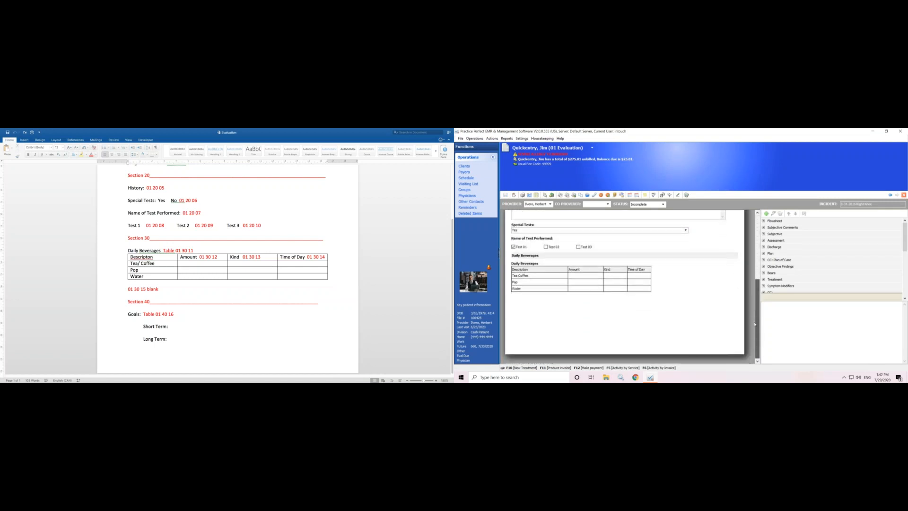
left_click(608, 195)
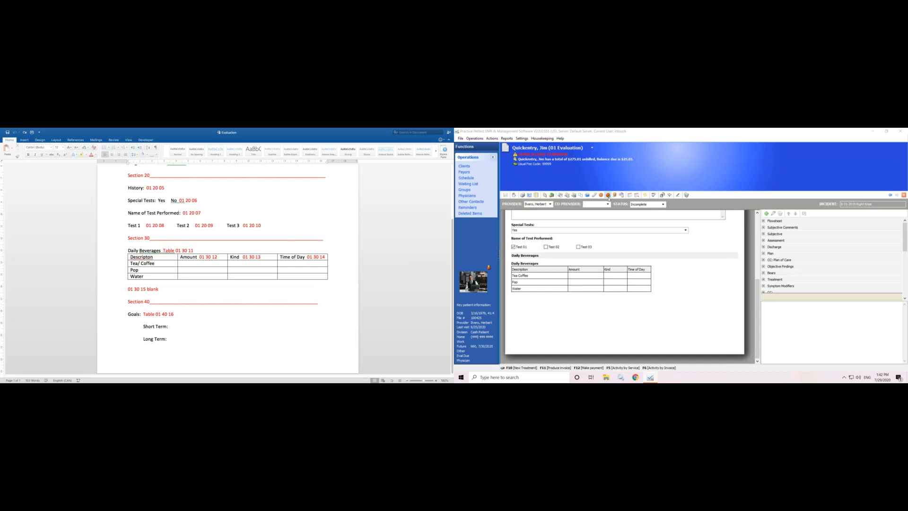
left_click(542, 183)
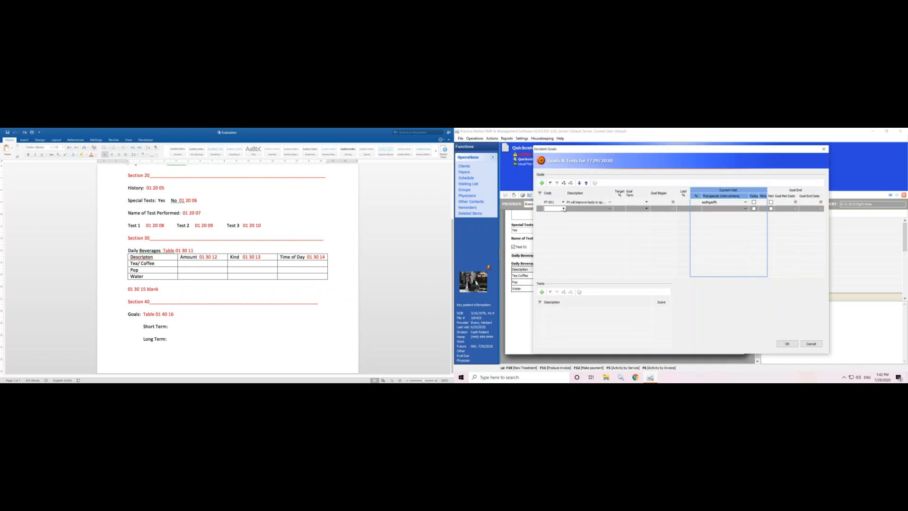
left_click(563, 208)
left_click(561, 224)
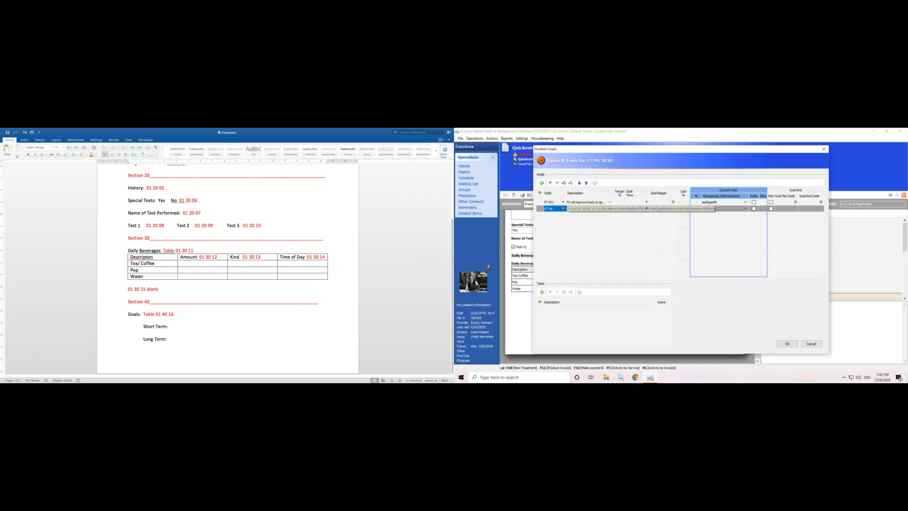
Mark both incident goals as worked on today, enter placeholder therapeutic interventions for the second, choose each goal's term, and save.
left_click(753, 202)
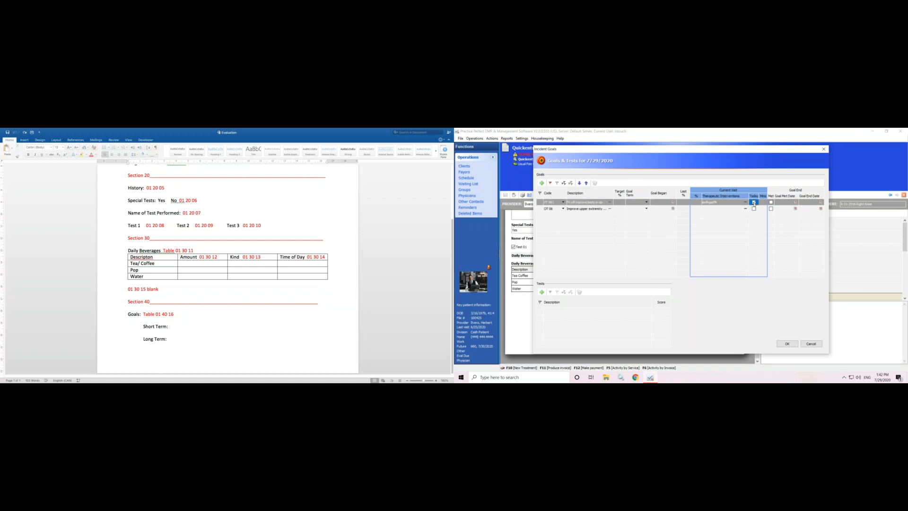
left_click(754, 209)
type("dalfgjkdsfjhg")
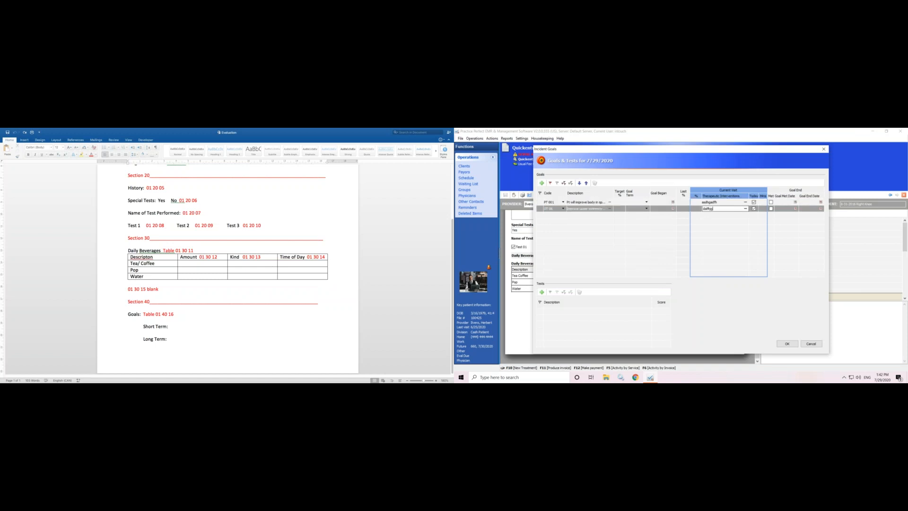
left_click(647, 202)
left_click(644, 208)
left_click(647, 208)
left_click(635, 219)
left_click(787, 344)
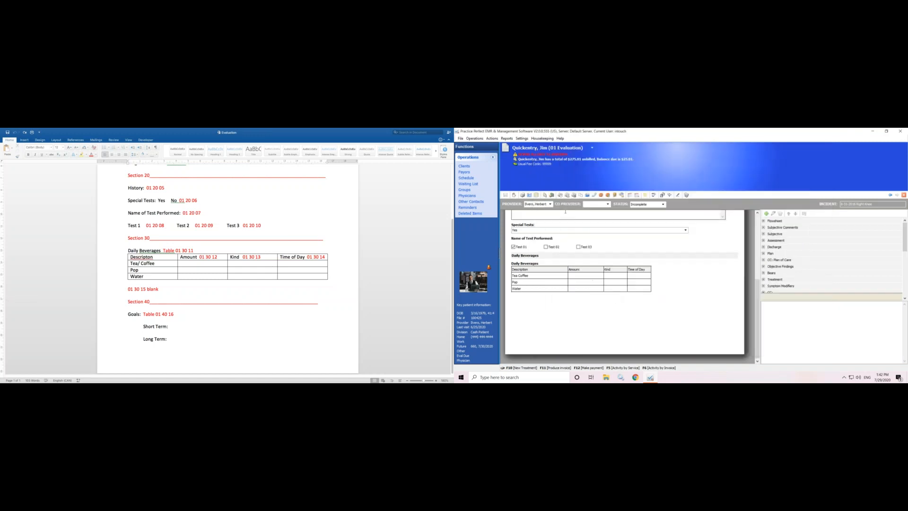
Preview the 01 Evaluation printout to check whether the goals are included, and return to the document.
left_click(523, 195)
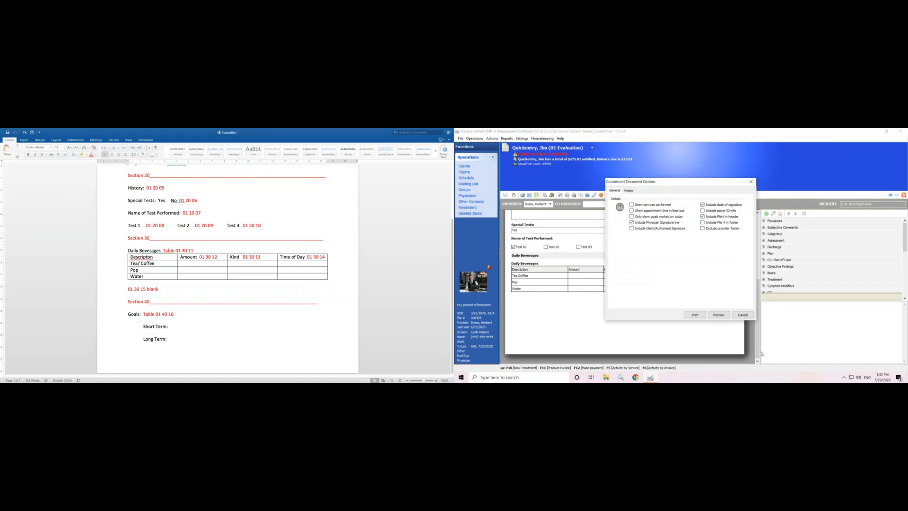
left_click(721, 317)
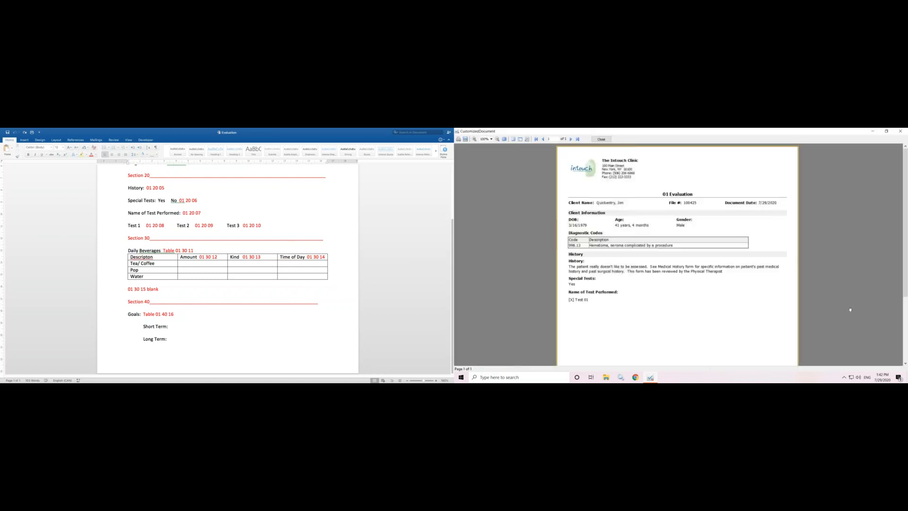
mouse_move(905, 248)
left_mouse_down()
mouse_move(905, 275)
mouse_move(905, 247)
left_mouse_up()
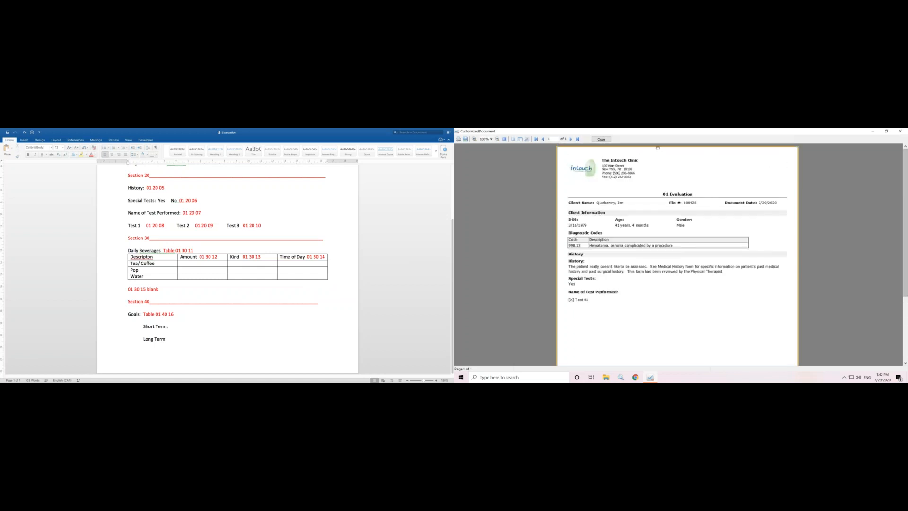
left_click(601, 139)
left_click(747, 315)
Add the 01 40 Goals section to the 01 Evaluation document in the document names and return to the client's evaluation to view it.
left_click(547, 139)
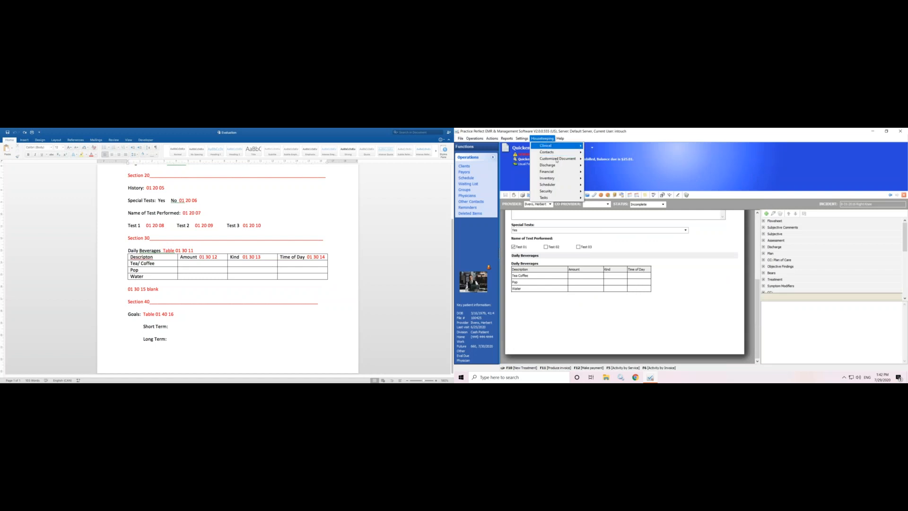
mouse_move(563, 158)
left_click(595, 160)
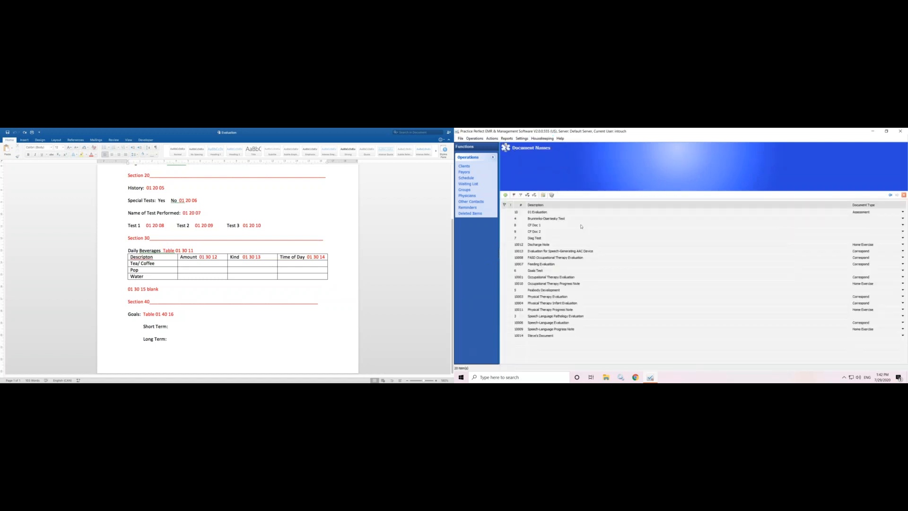
left_click(543, 196)
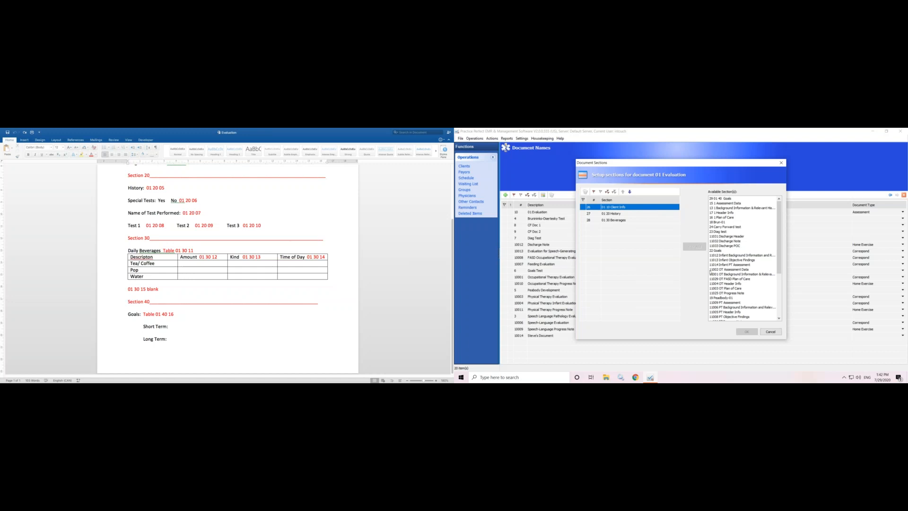
left_click(728, 198)
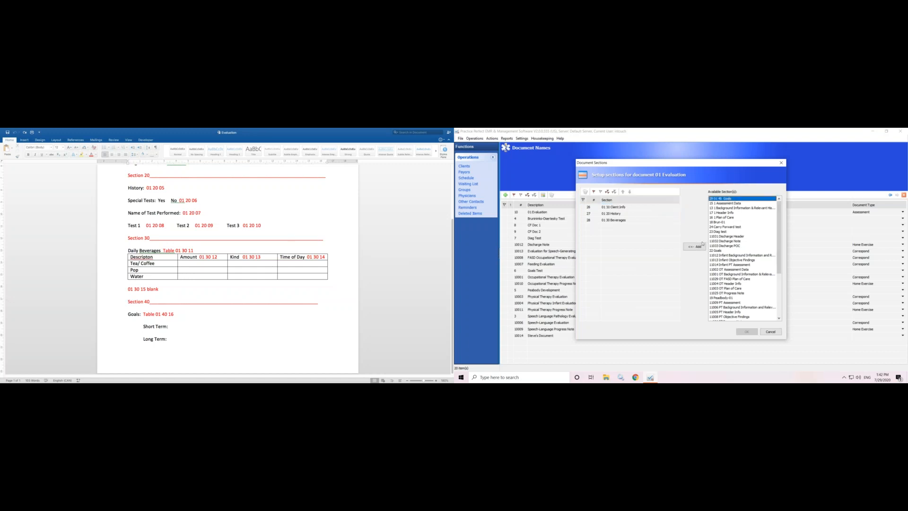
left_click(693, 246)
left_click(746, 331)
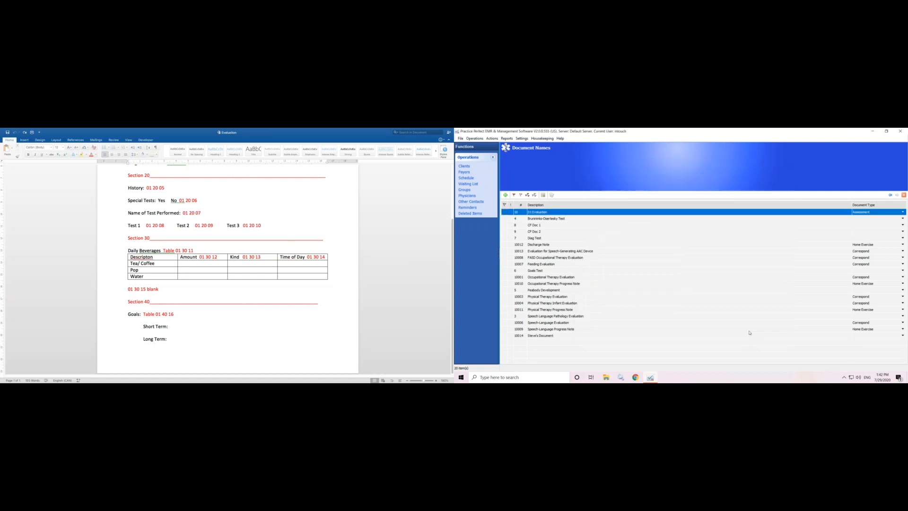
left_click(902, 196)
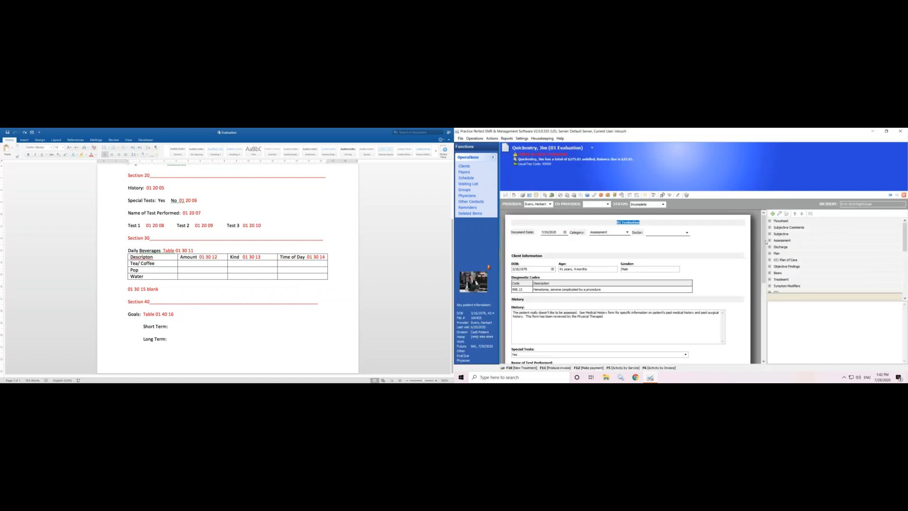
scroll(764, 270, "down", 5)
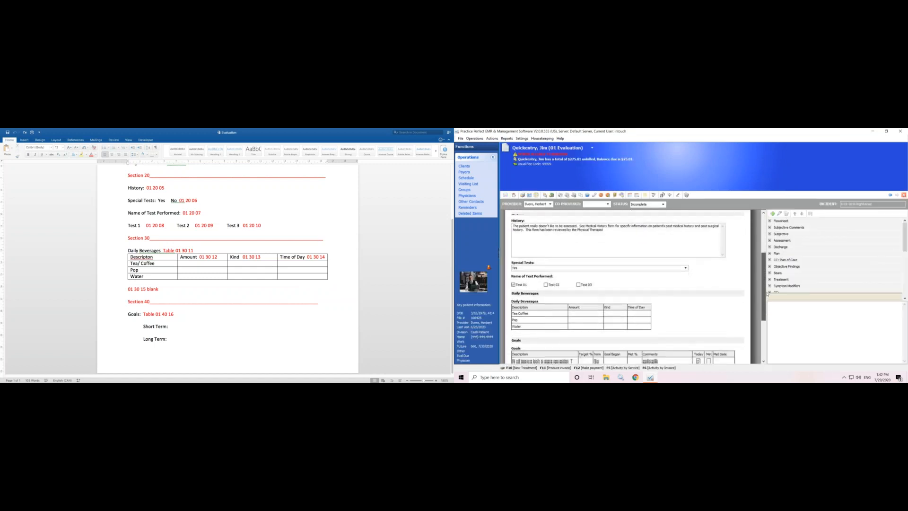
Preview the 01 Evaluation printout to check the added Goals section, and return to the document without printing.
left_click(523, 195)
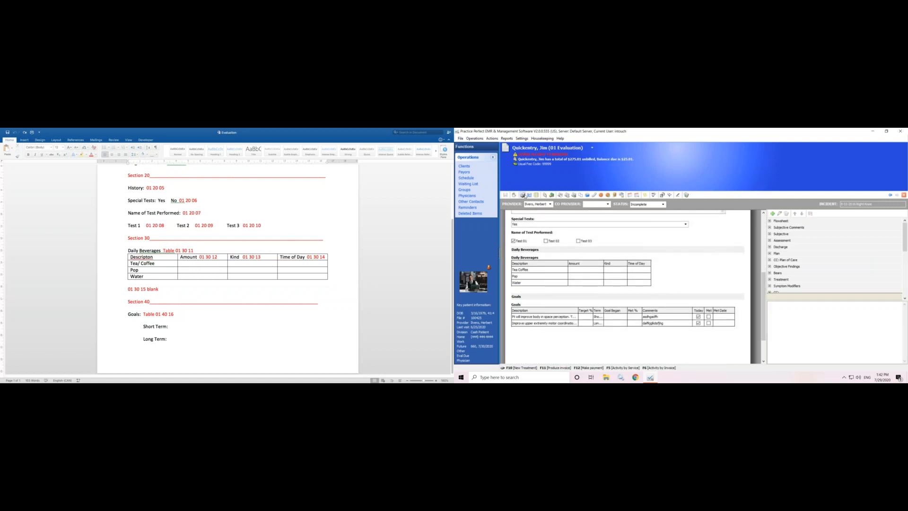
left_click(719, 315)
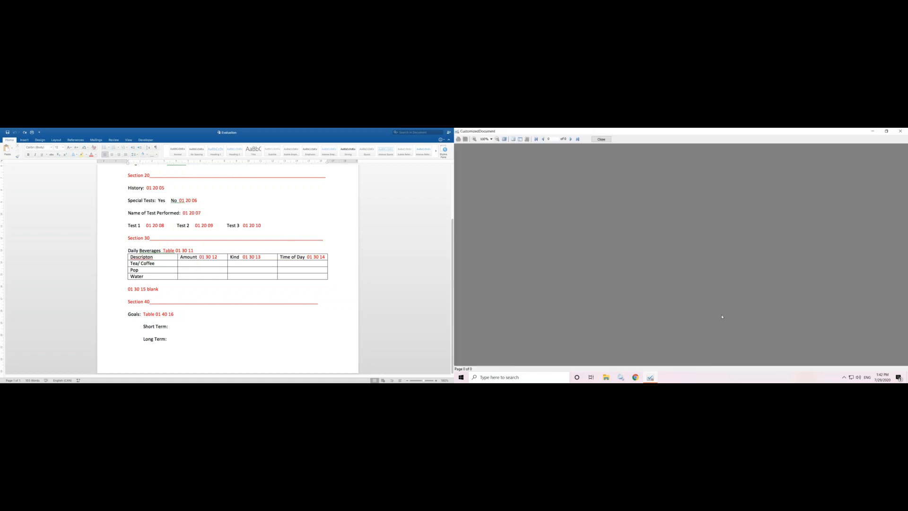
left_click_drag(904, 220, 904, 238)
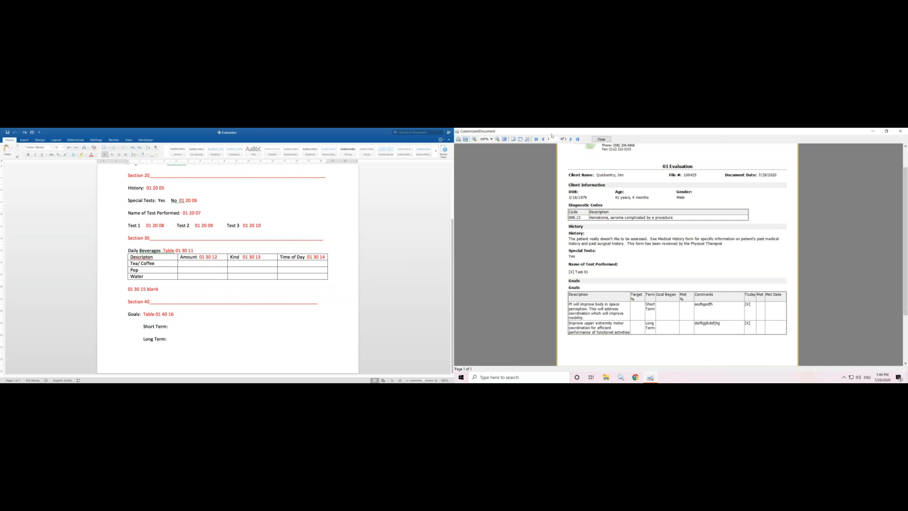
left_click(600, 139)
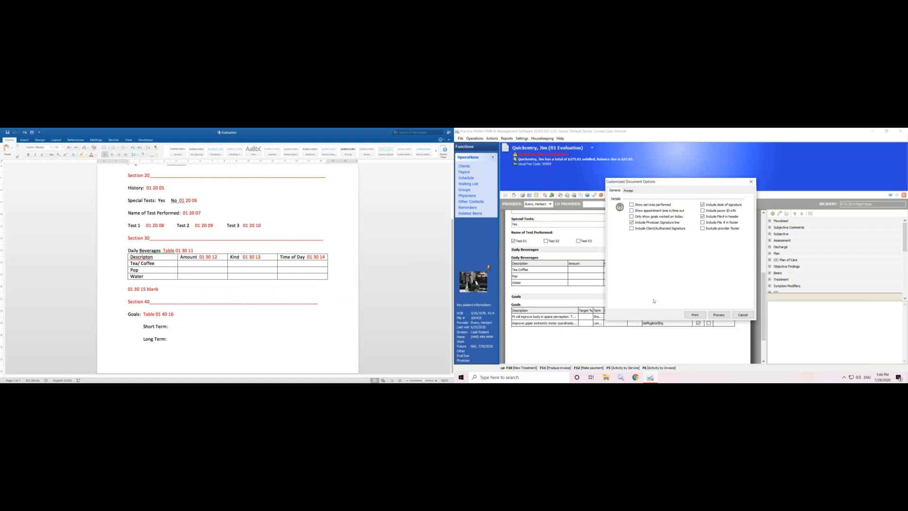
left_click(747, 316)
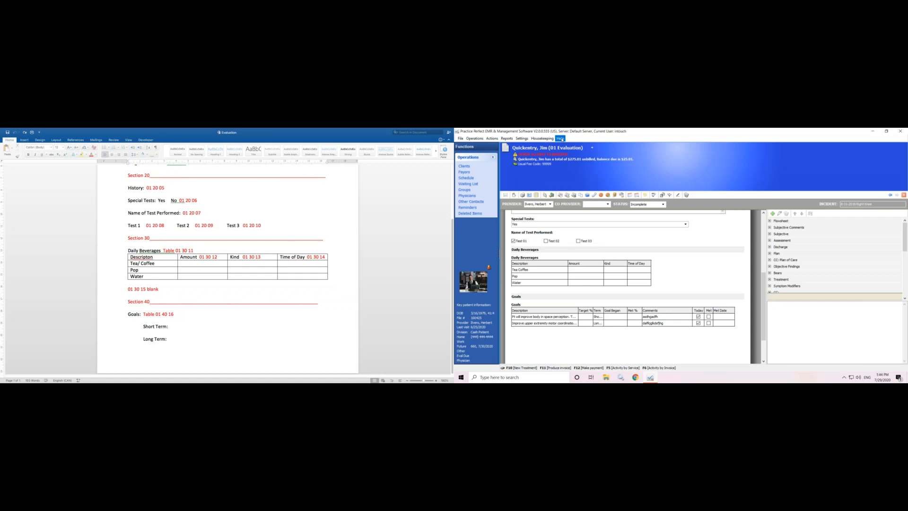
Open the Practice Perfect University site from the program's About information, find both custom Clinical Documents tutorials, and return to the evaluation.
left_click(561, 139)
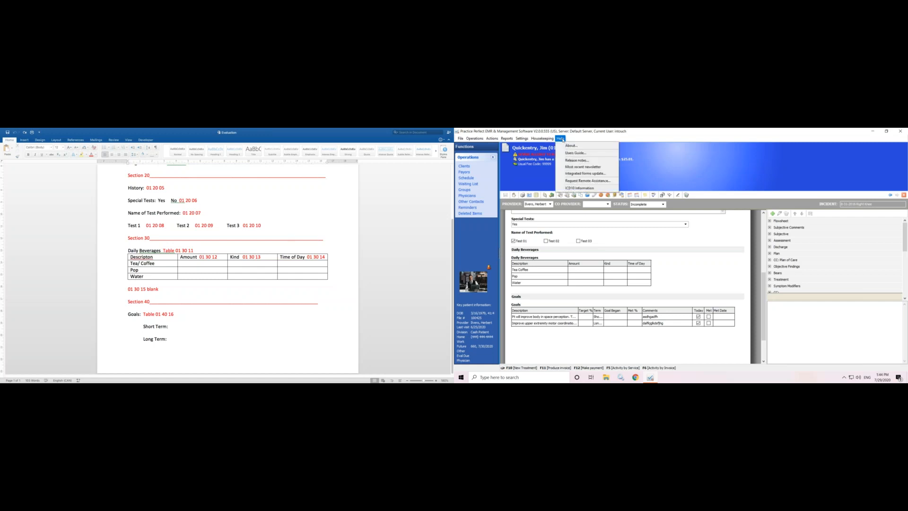
left_click(586, 148)
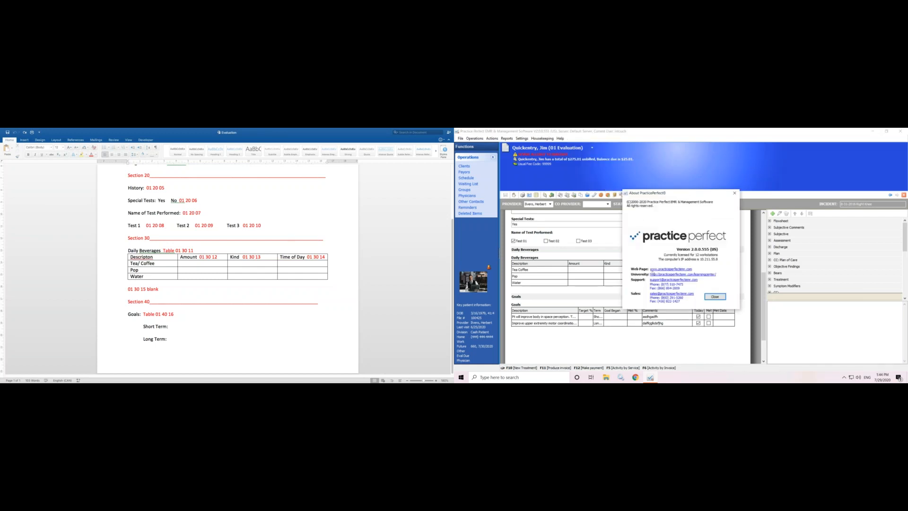
left_click(667, 276)
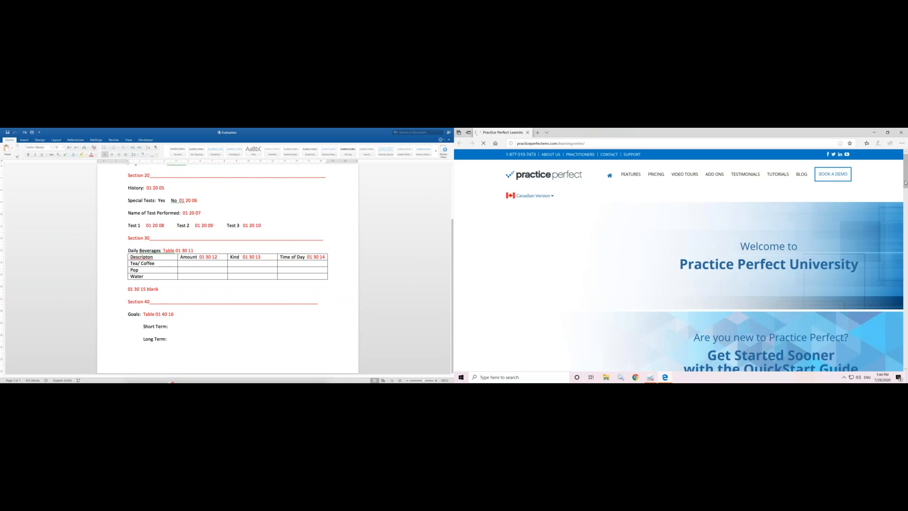
left_click_drag(905, 194, 904, 245)
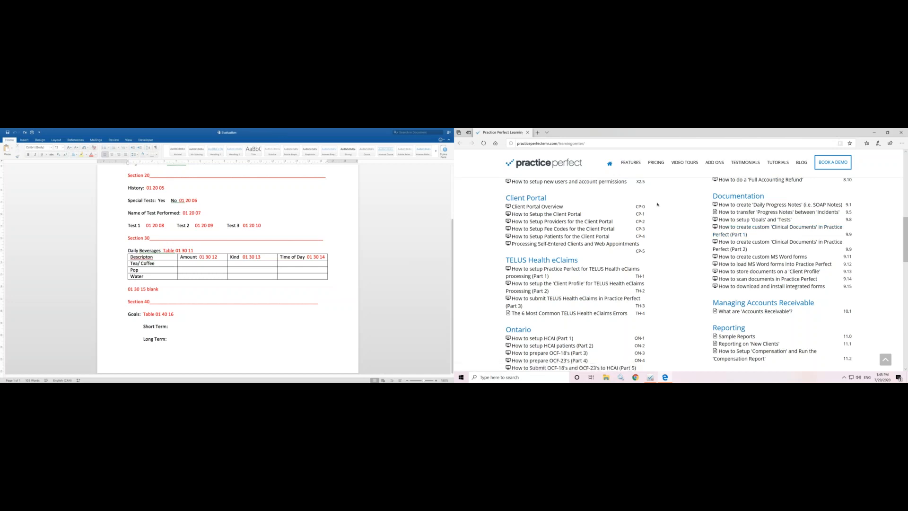
mouse_move(752, 219)
left_mouse_down()
mouse_move(709, 221)
mouse_move(706, 239)
mouse_move(745, 249)
mouse_move(864, 251)
mouse_move(855, 217)
mouse_move(748, 215)
left_mouse_up()
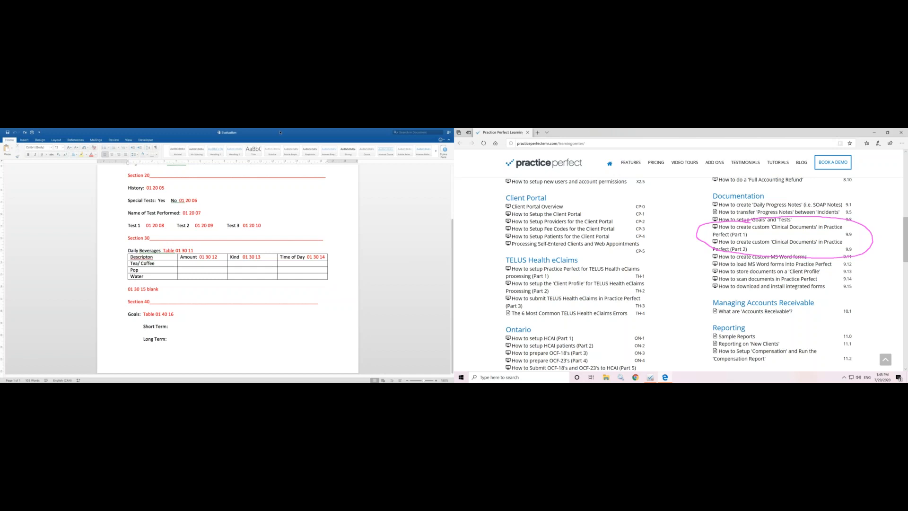
left_click(355, 234)
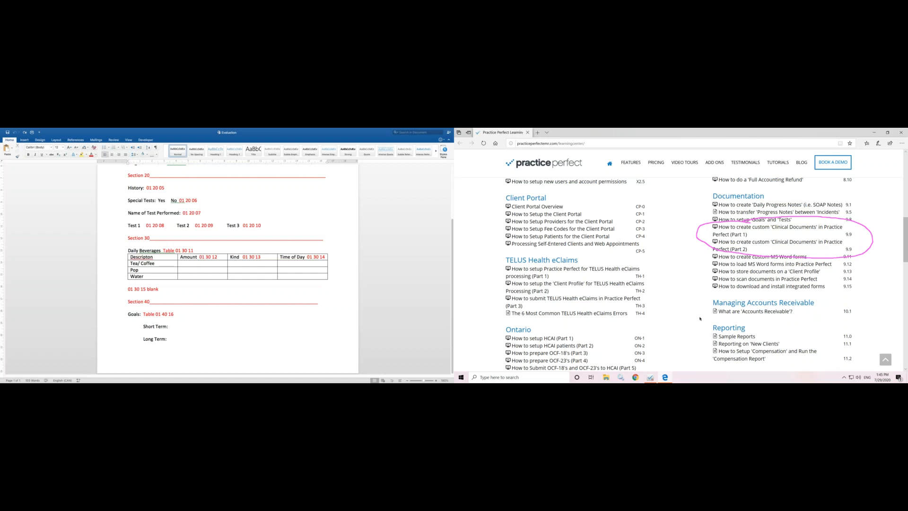
left_click(906, 254)
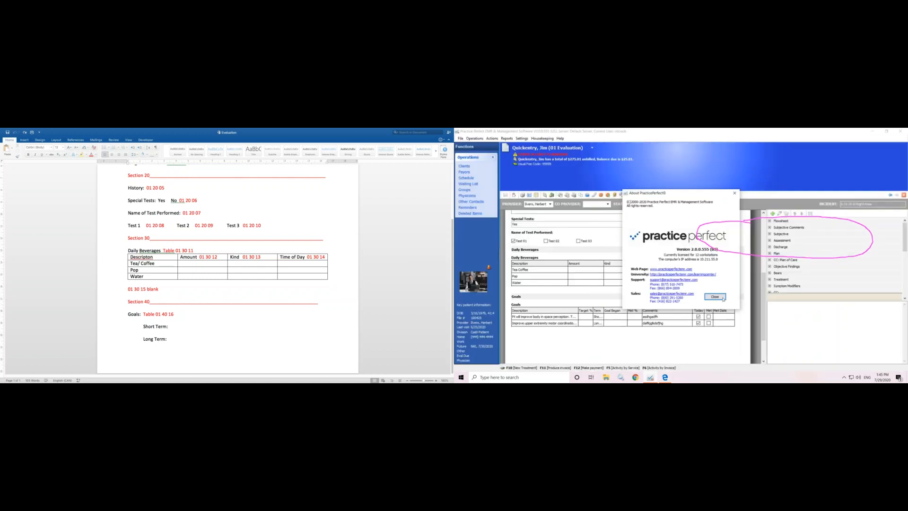
left_click(715, 296)
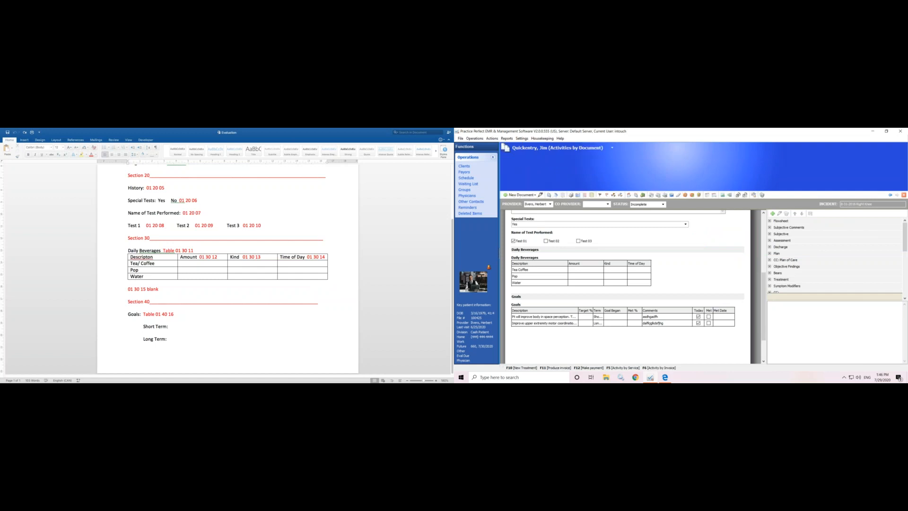
Leave the evaluation for the client's document list and show the document types available for a new document.
left_click(580, 194)
left_click(535, 195)
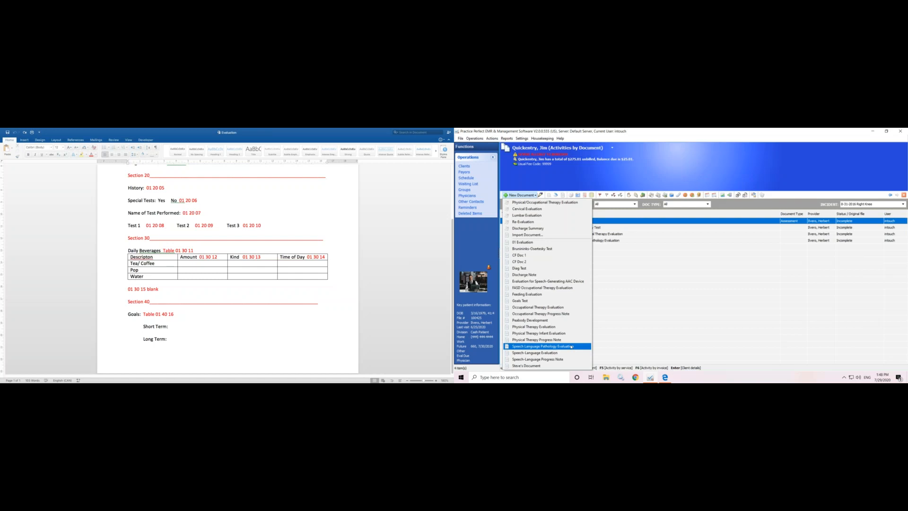
Switch to the learning centre page in the browser, look through its tutorials and webinars, and close it.
left_click(664, 377)
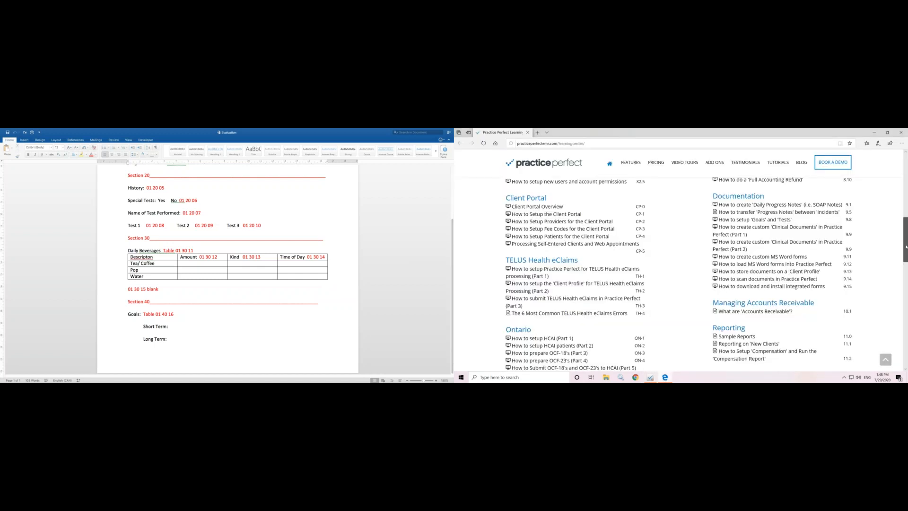
scroll(905, 246, "down", 5)
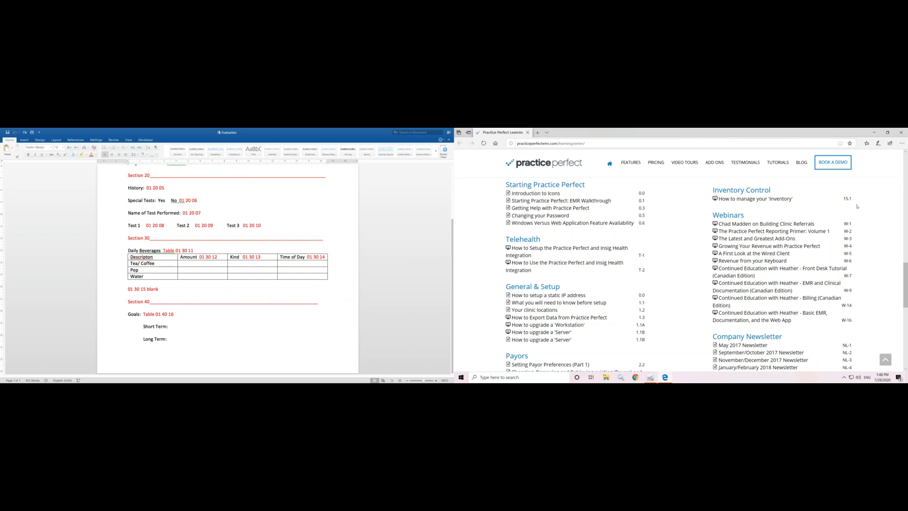
left_click(902, 134)
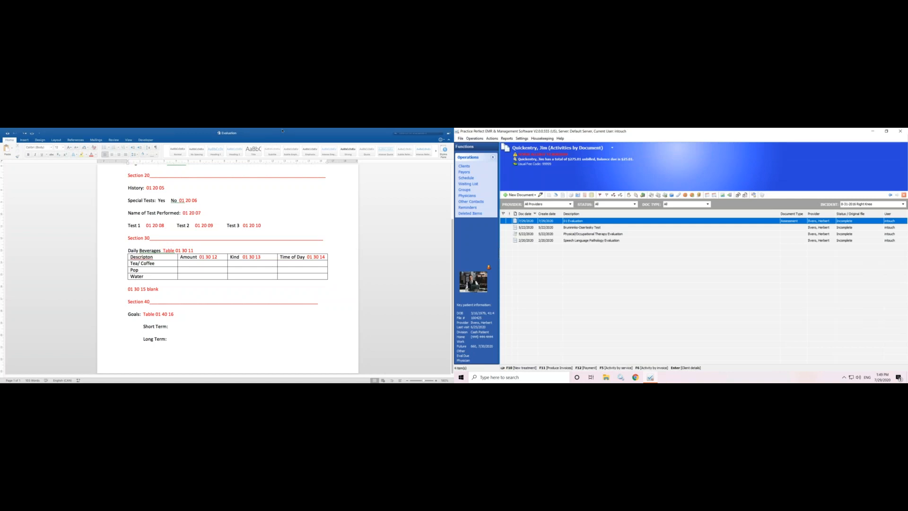
Reopen the university site from the About information and mark the two custom Clinical Documents tutorials under Documentation.
left_click(279, 133)
left_click(560, 139)
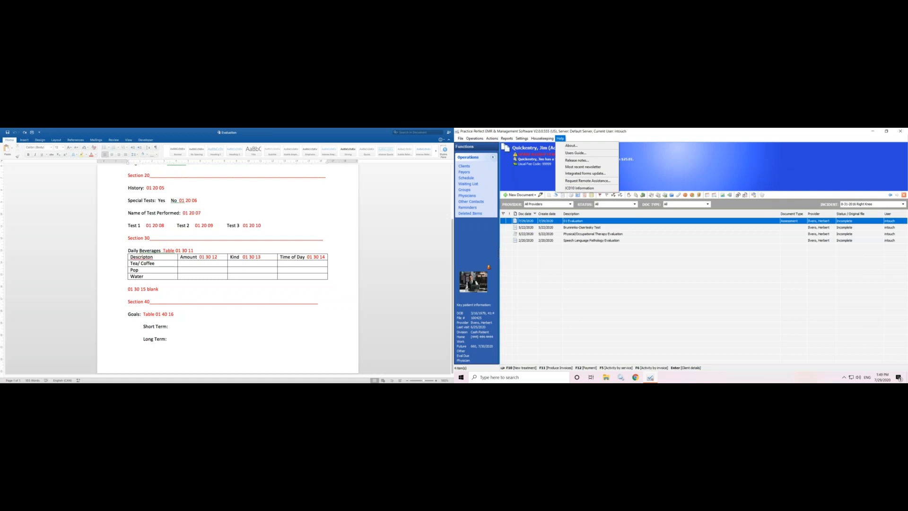
left_click(593, 147)
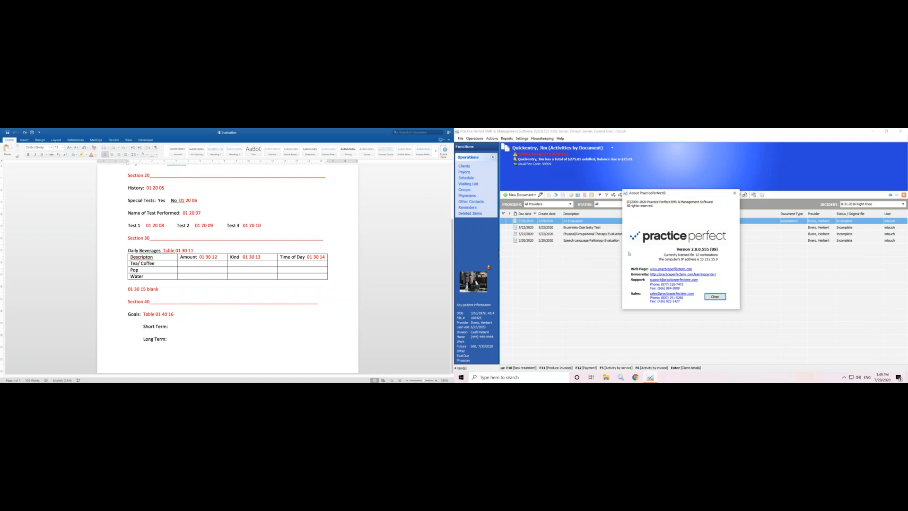
left_click(671, 276)
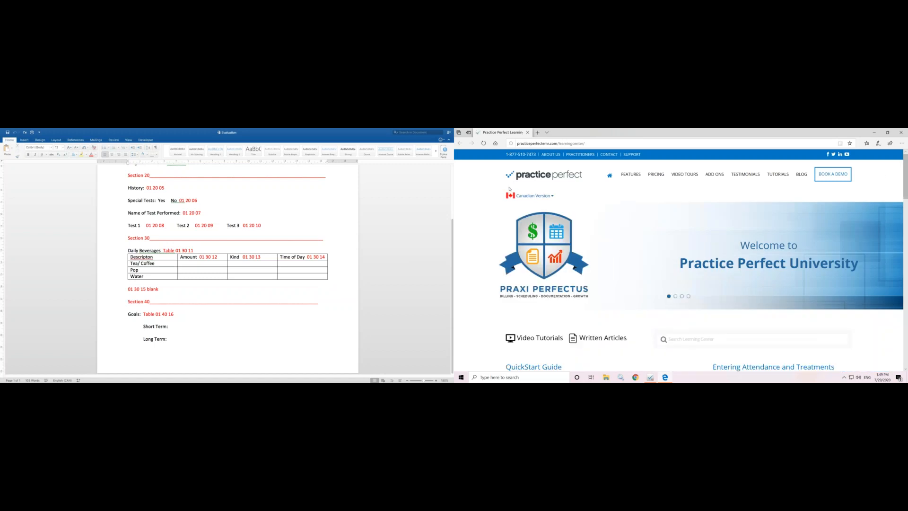
left_click_drag(905, 180, 905, 250)
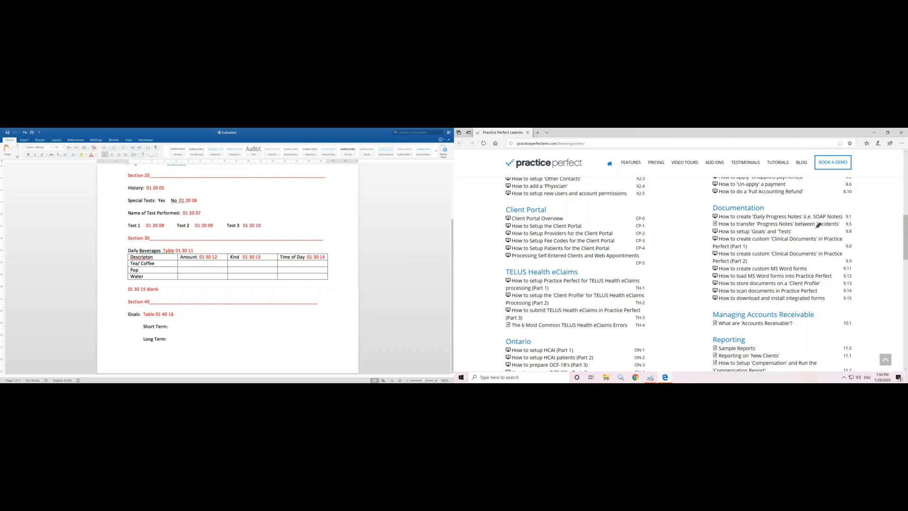
mouse_move(784, 225)
left_mouse_down()
mouse_move(712, 231)
mouse_move(722, 261)
mouse_move(856, 263)
mouse_move(874, 239)
mouse_move(826, 226)
left_mouse_up()
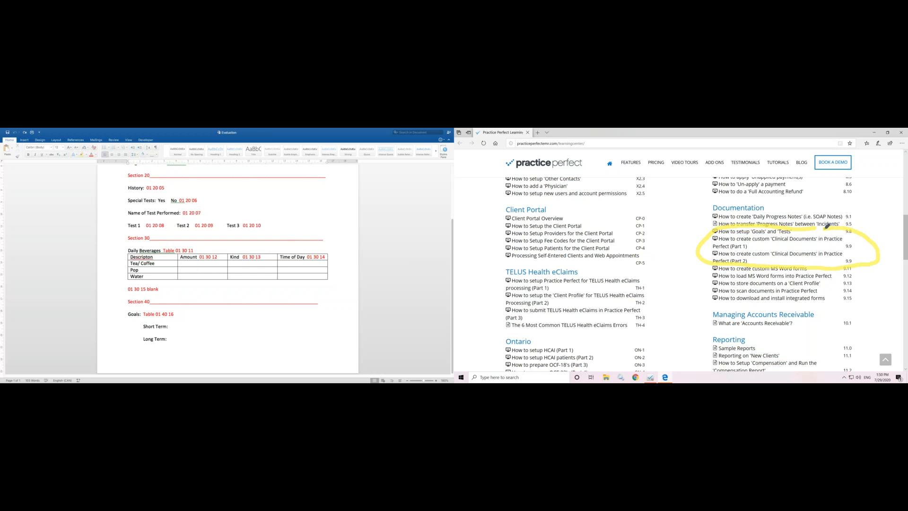